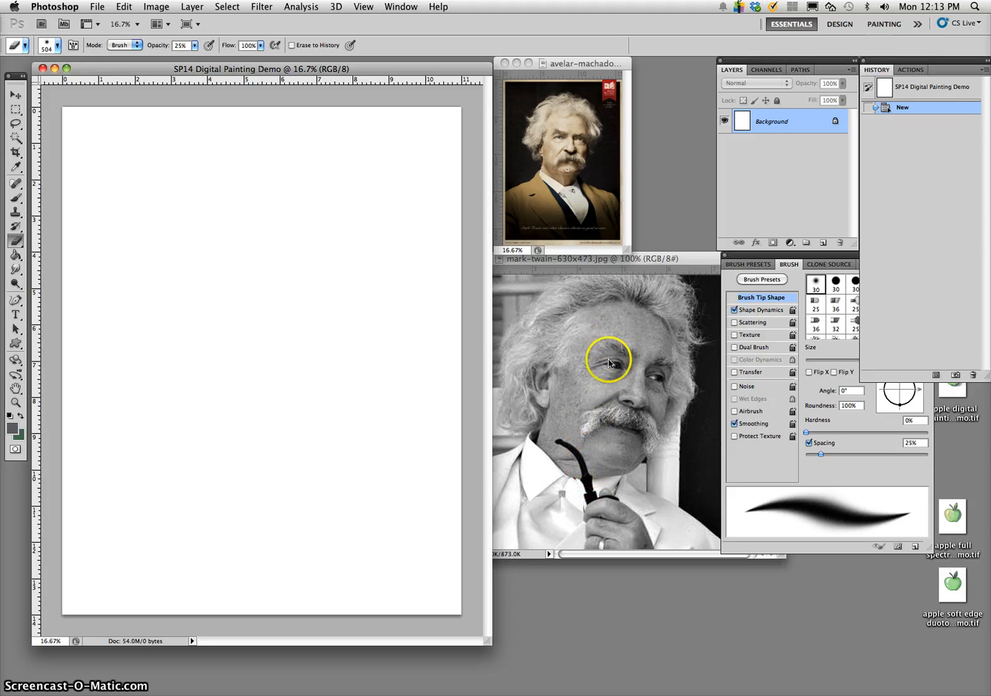
- Copy the mark-twain-630x473.jpg photo into the SP14 Digital Painting Demo document and place it in the page's upper-left area
click(629, 377)
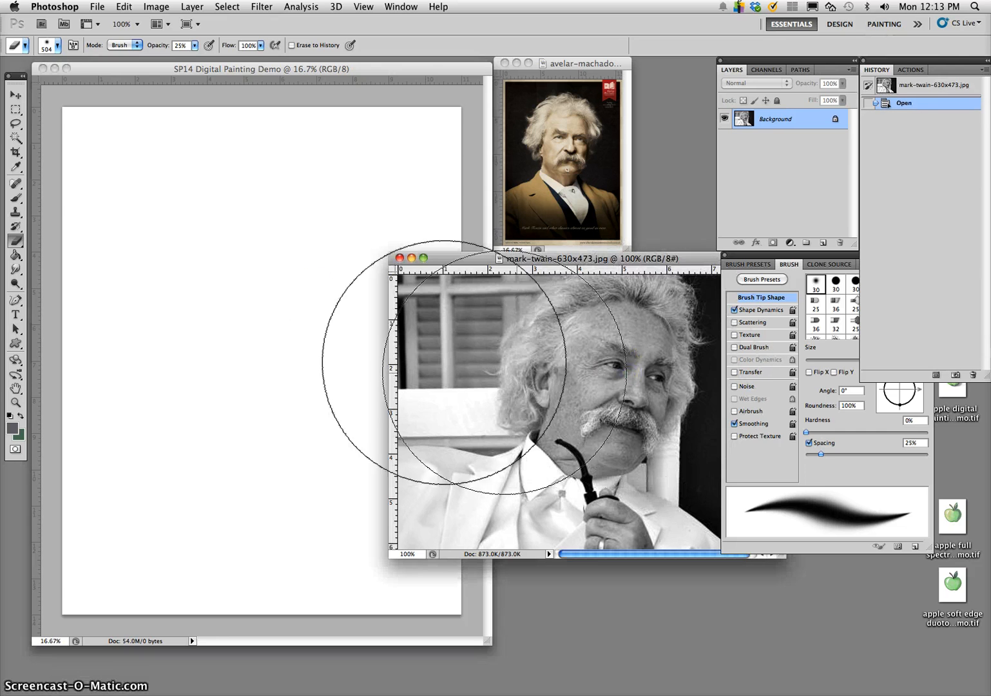
click(16, 95)
drag(579, 338, 196, 227)
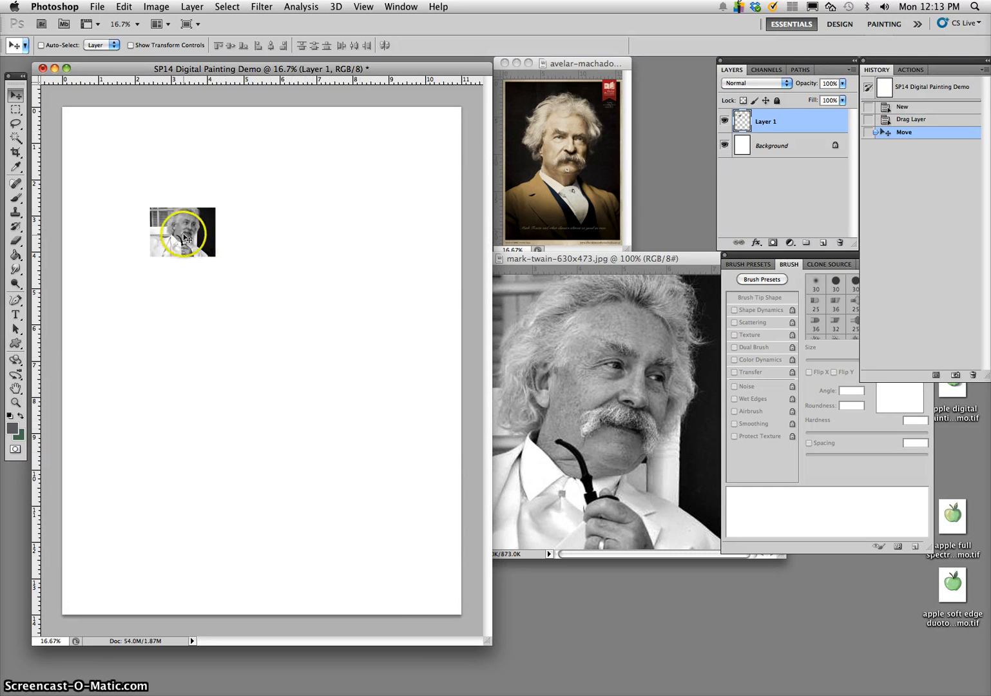
drag(196, 243, 176, 253)
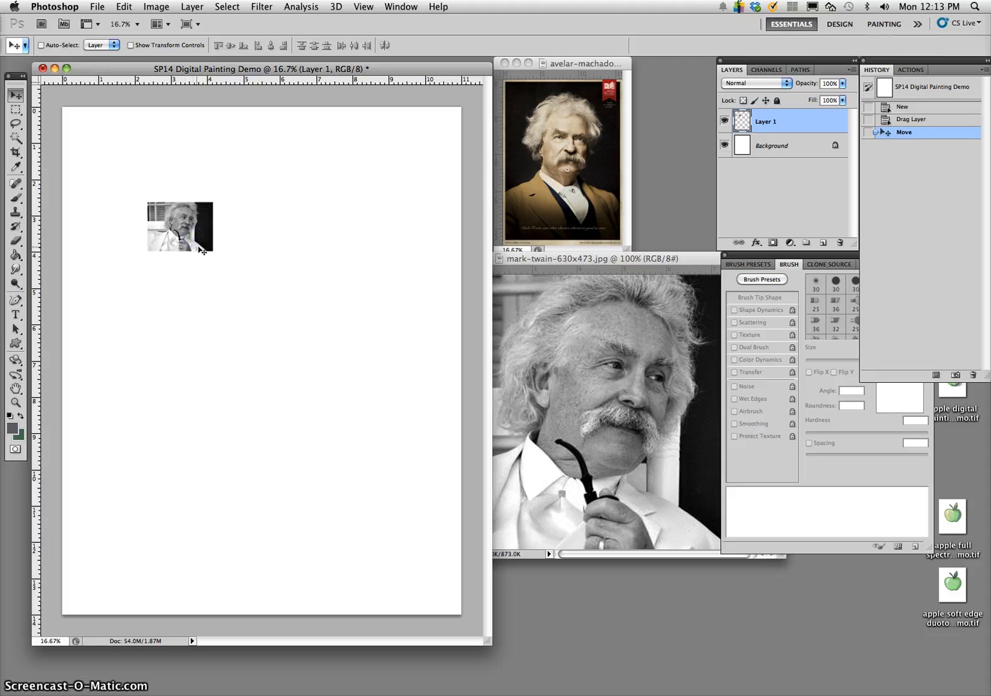
- Scale the pasted photo proportionally to about 607% with Free Transform and move it so the head sits on the page
key(super+t)
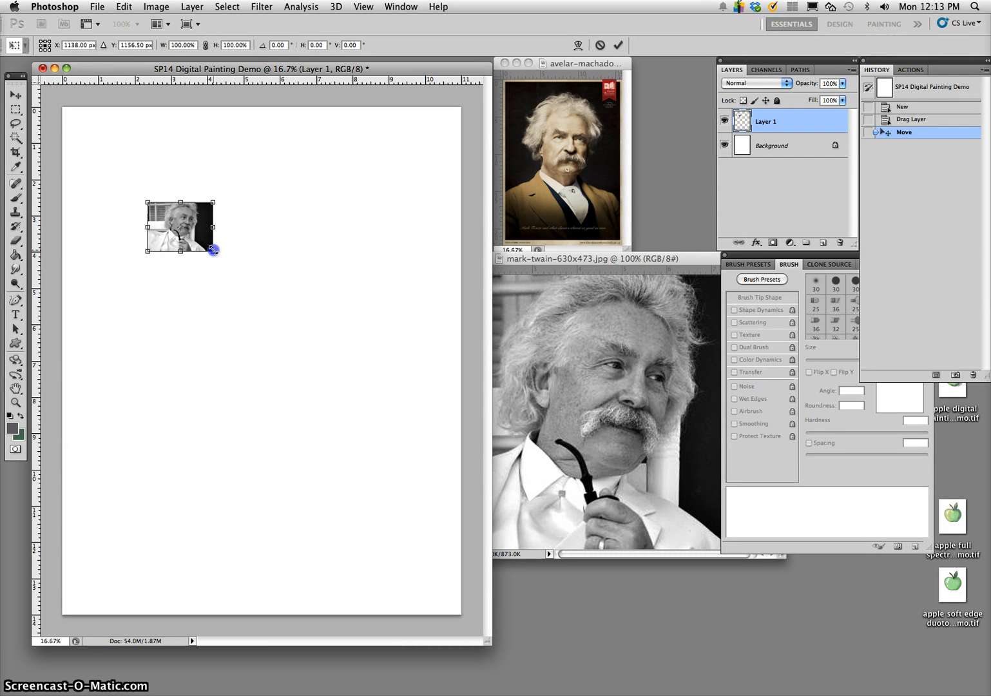
drag(213, 250, 511, 543)
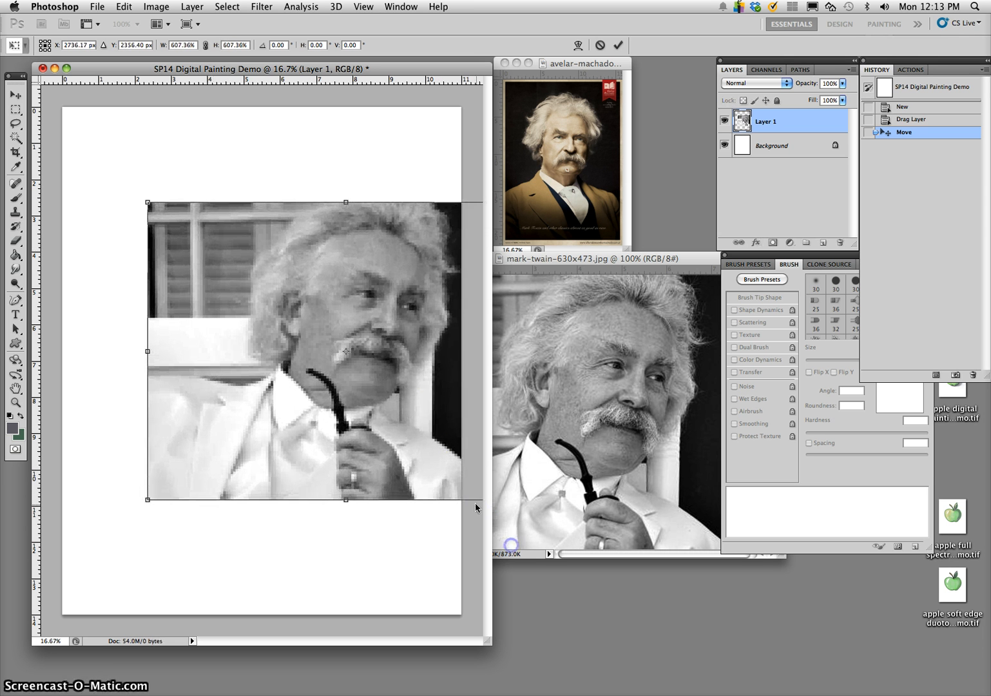
drag(419, 408, 369, 385)
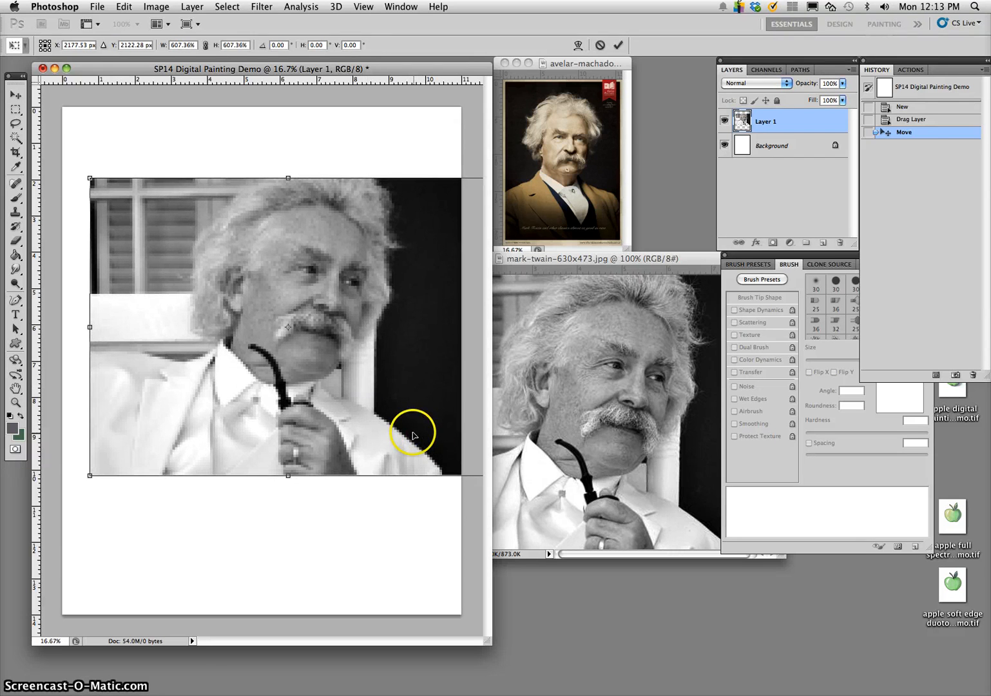
key(Return)
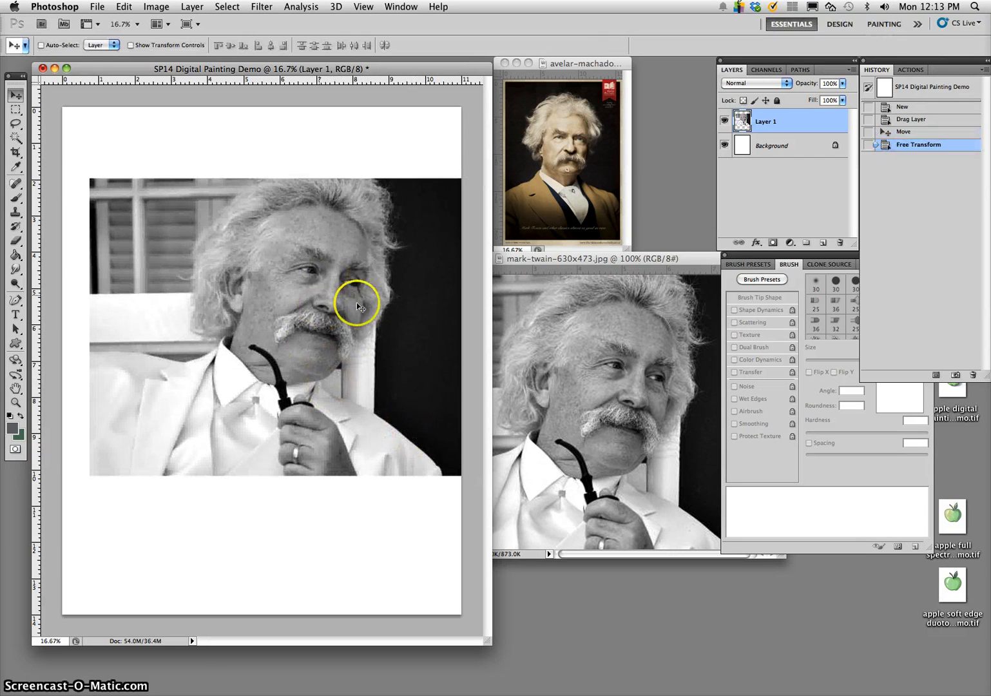
- Reduce the photo layer's opacity to 66% and add a new empty layer above it
click(843, 83)
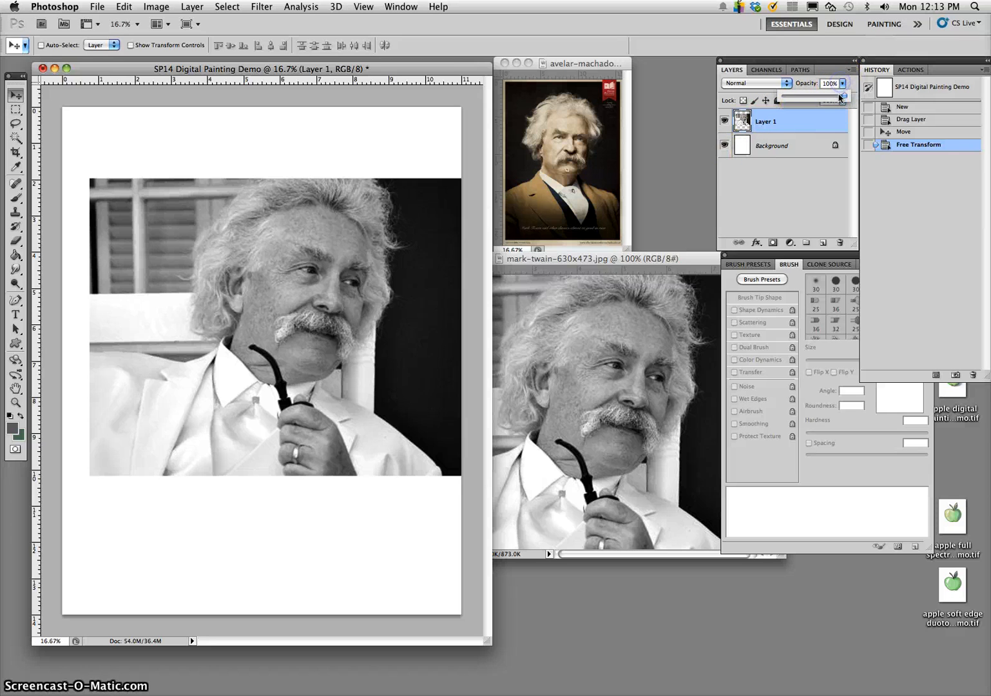
drag(825, 96, 826, 97)
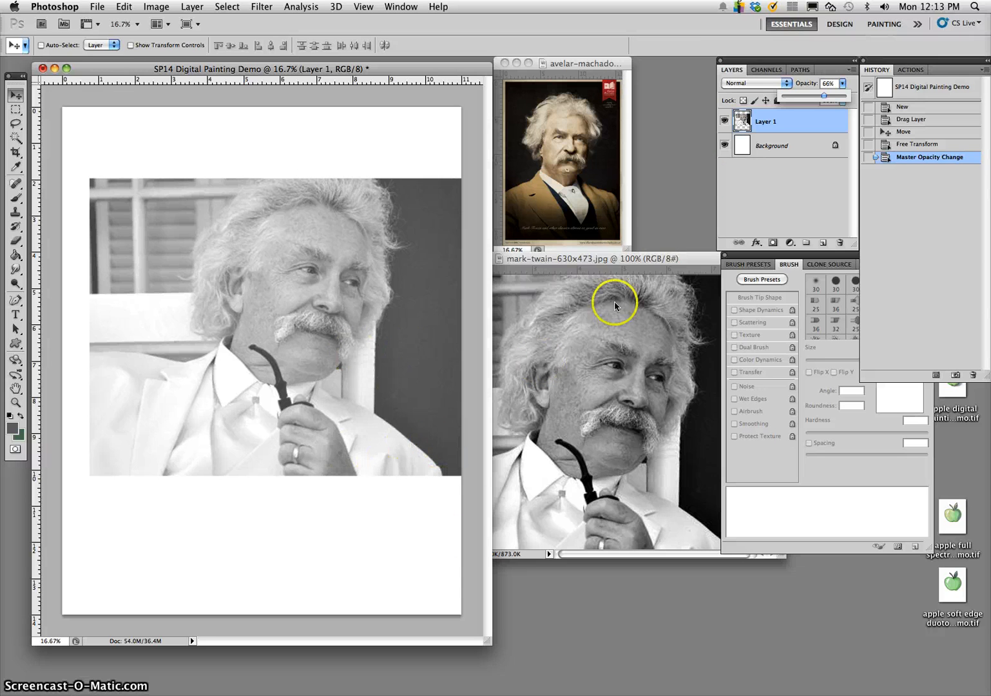
click(798, 118)
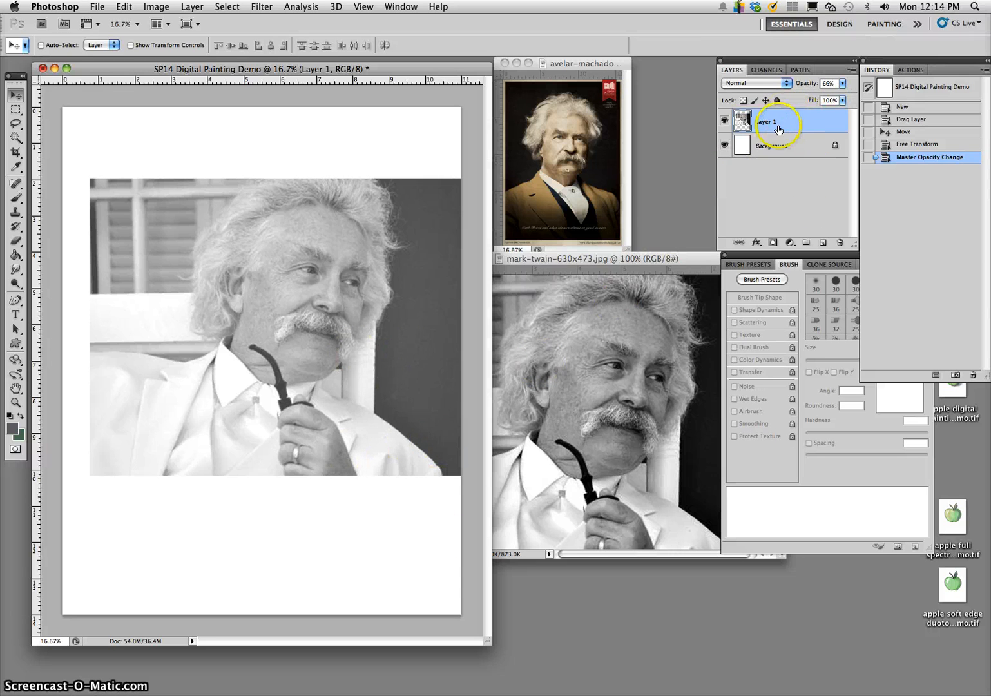
click(825, 243)
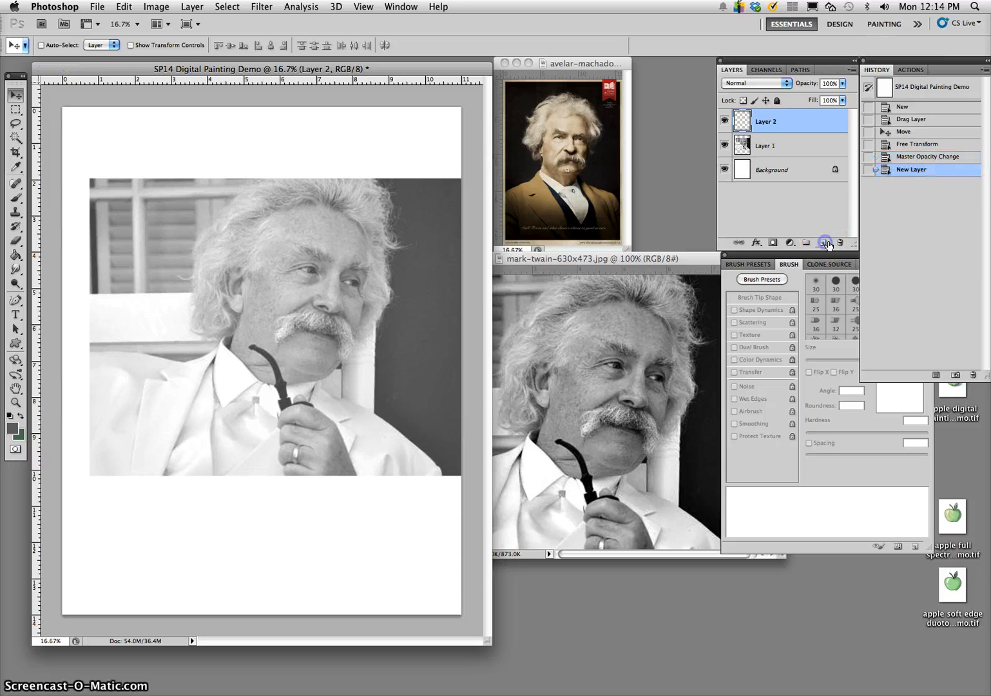
- Convert the Background into a regular layer named "Blank White" and lock it completely
double_click(780, 172)
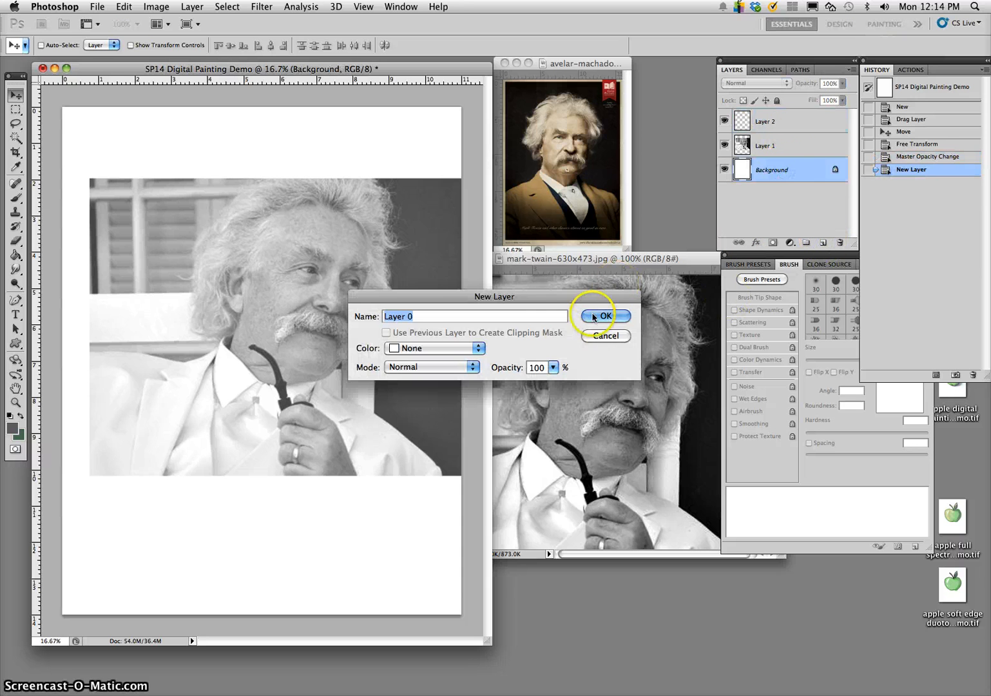
text(Blank)
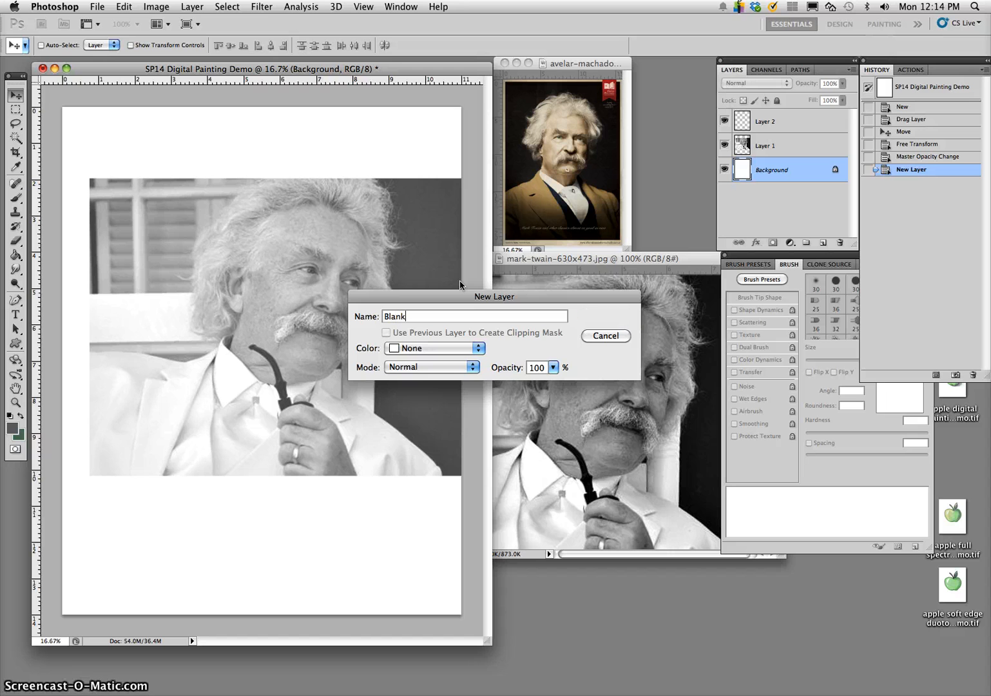
text( White)
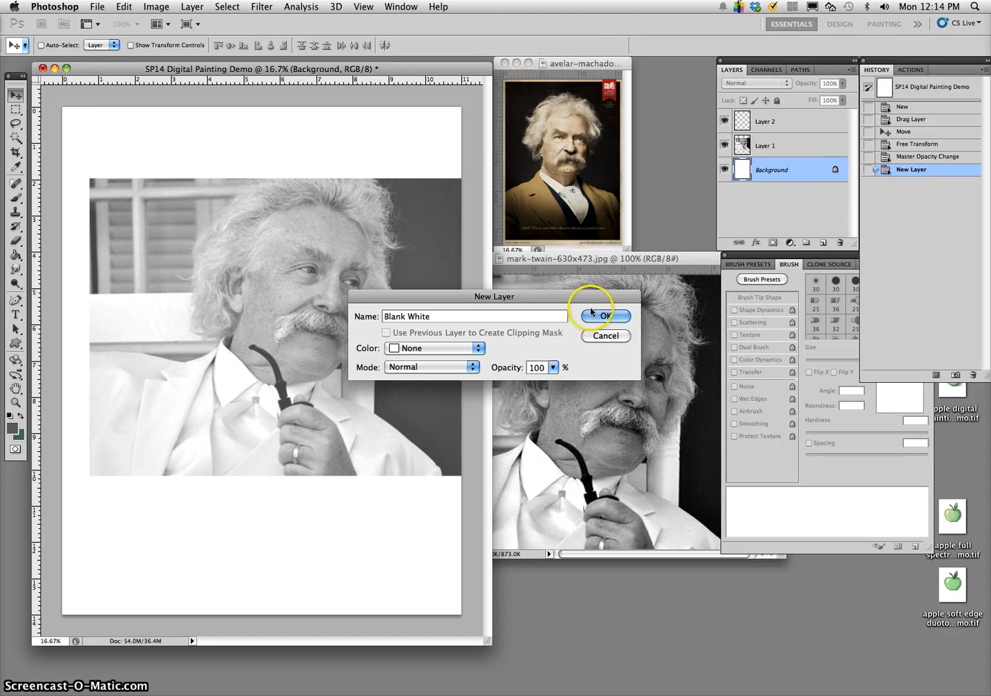
click(591, 313)
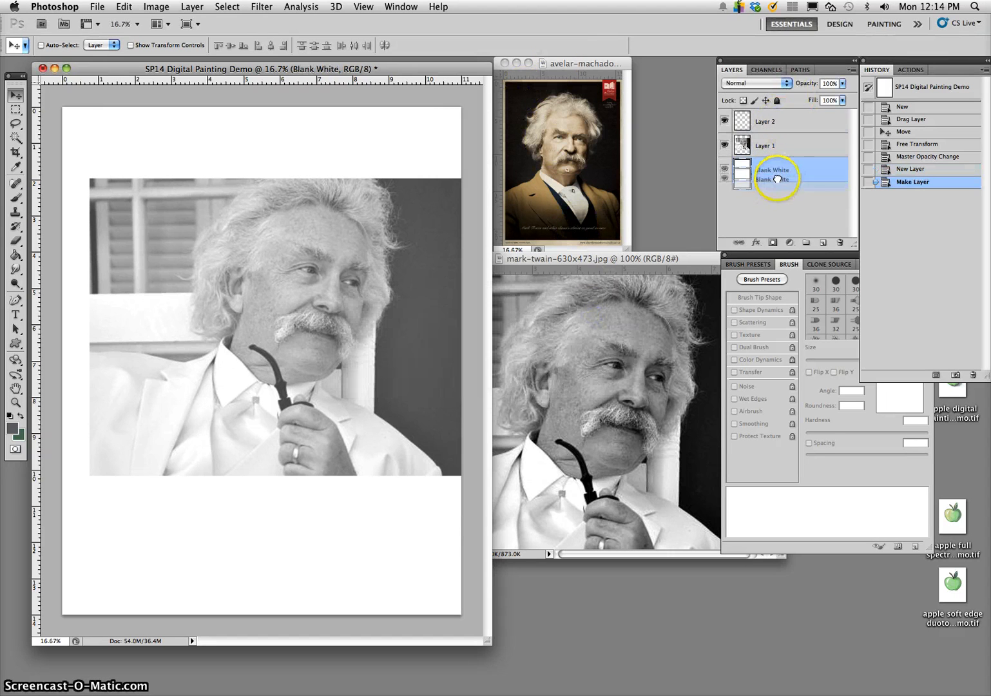
click(777, 100)
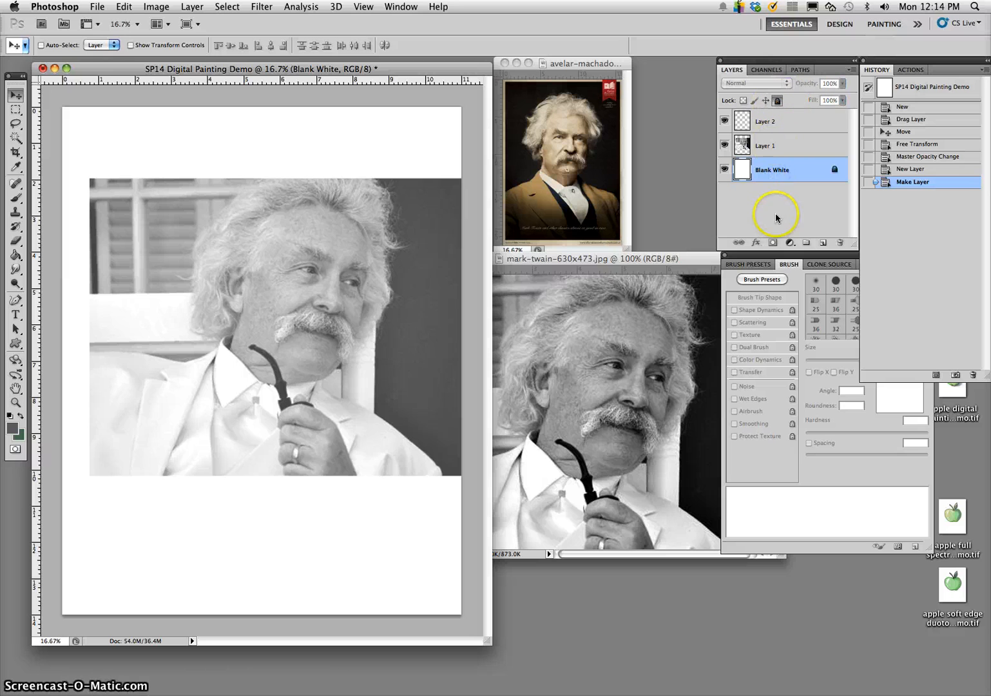
- Rename the photo layer as "photo reference"
click(790, 148)
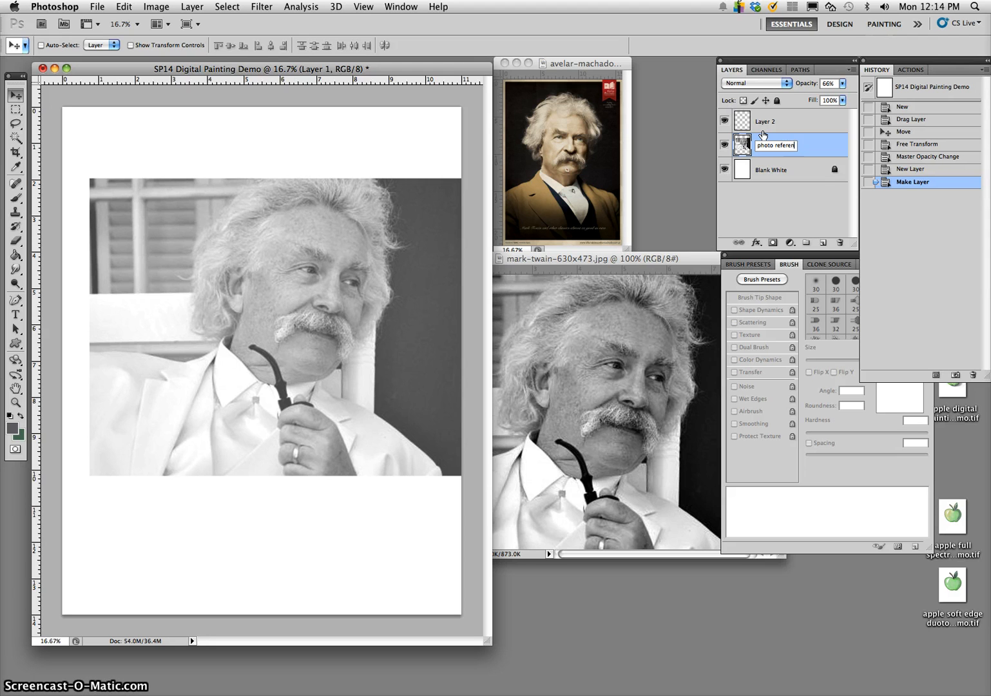
click(668, 161)
click(815, 153)
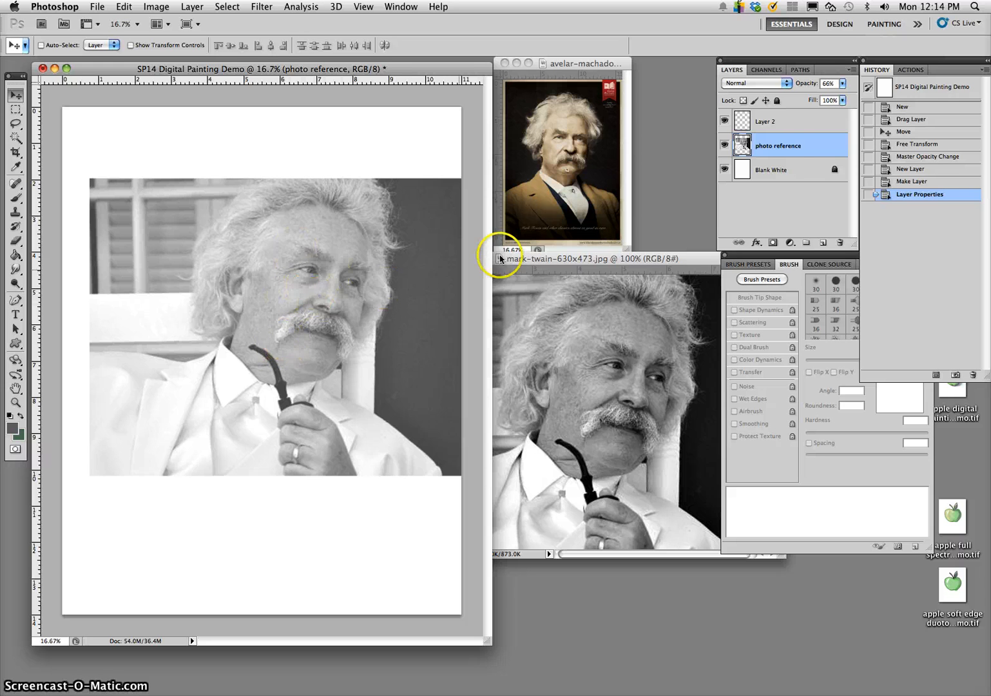
- Rename the empty top layer as "basic shapes sketch"
click(769, 125)
key(BackSpace)
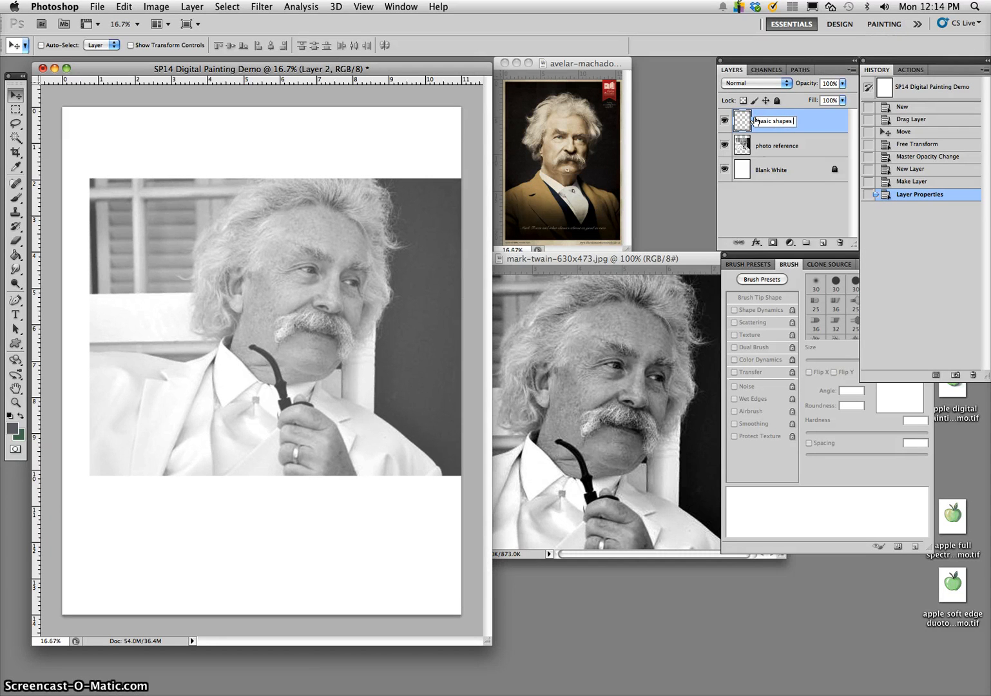
text(basic shapes sketch)
key(Return)
- Make the basic shapes sketch layer active and set the foreground color to medium blue (#439fce)
click(811, 149)
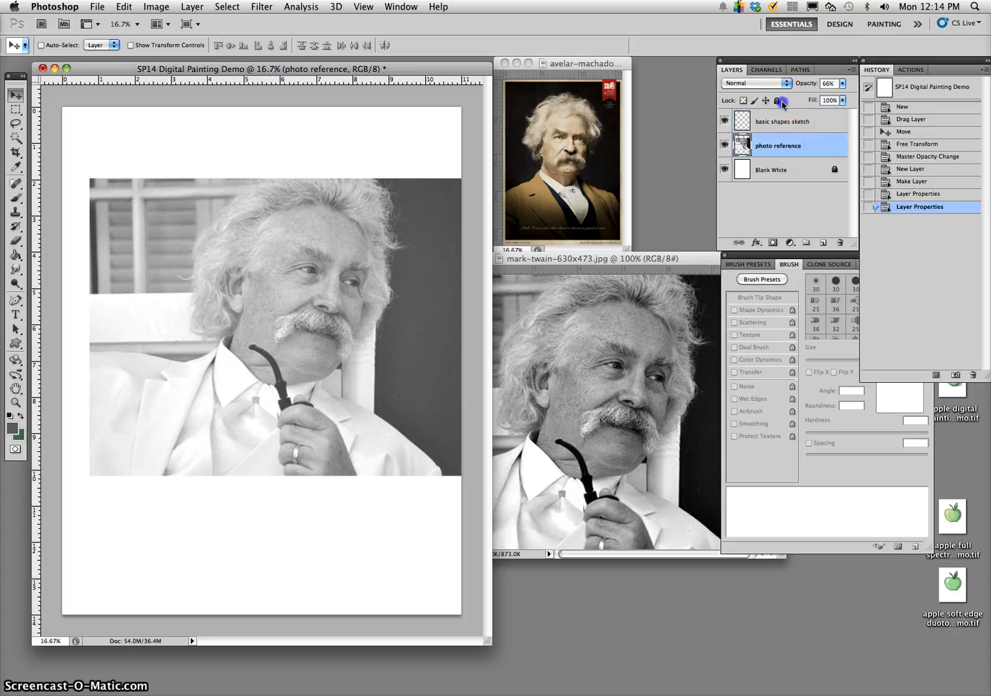
click(785, 123)
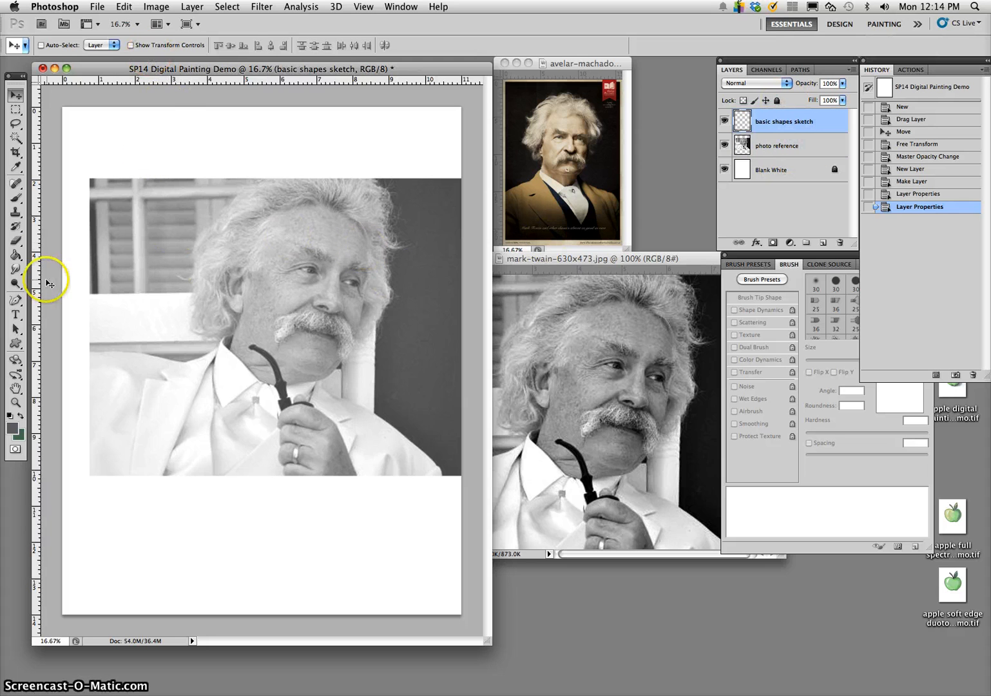
click(19, 199)
click(13, 428)
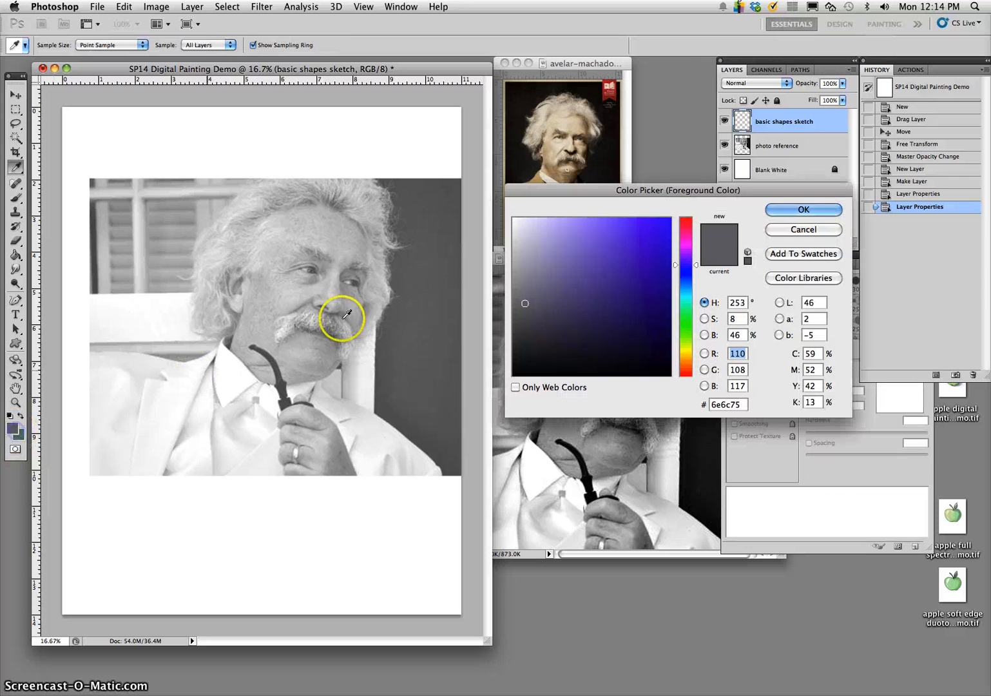
drag(685, 291, 680, 296)
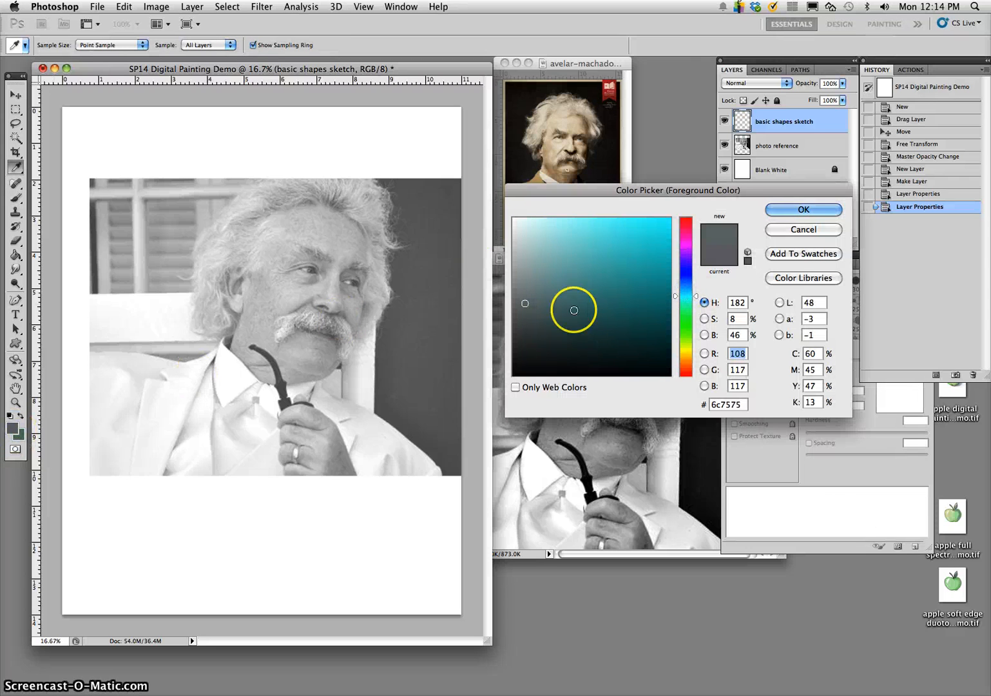
drag(574, 310, 619, 248)
click(685, 287)
click(625, 228)
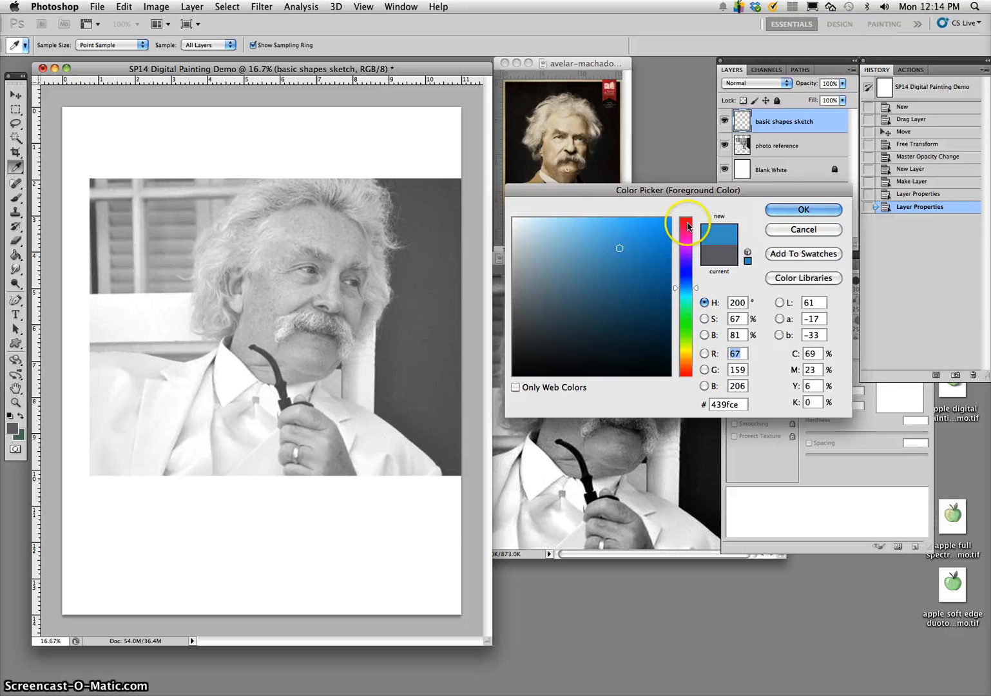
click(778, 211)
- Set up the Brush tool with 71% opacity, 89% hardness and a size of 152 px
key(b)
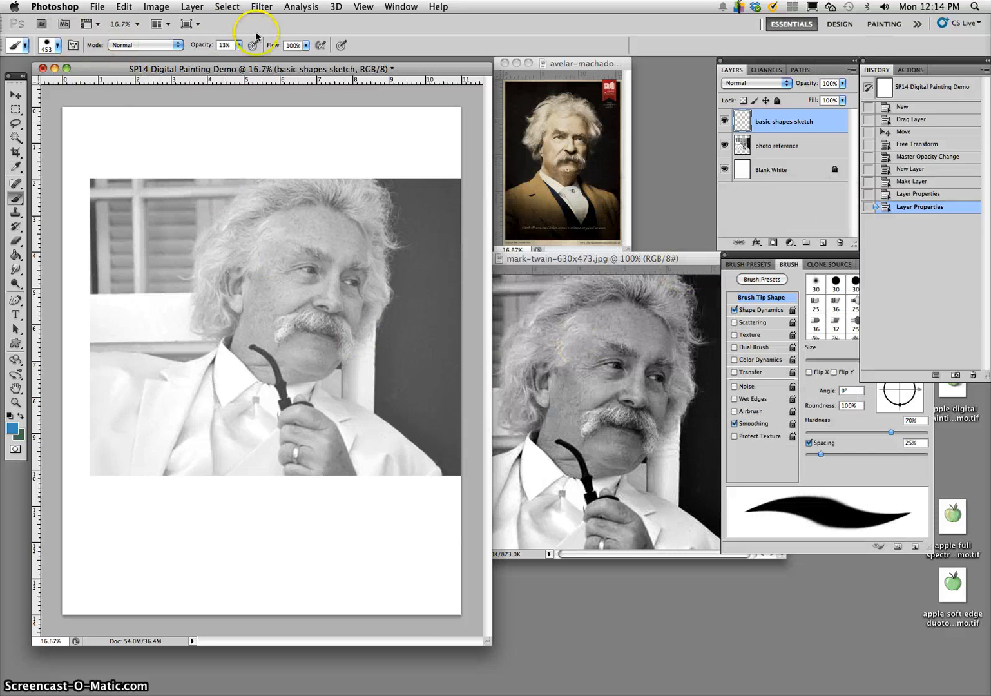
click(240, 45)
drag(274, 58, 275, 57)
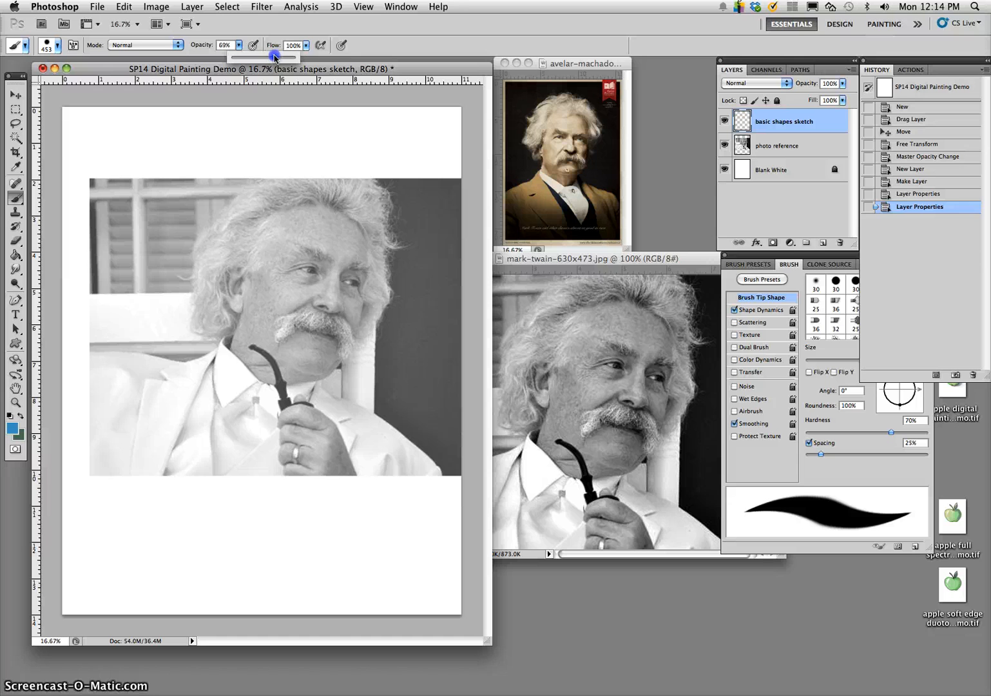
click(58, 45)
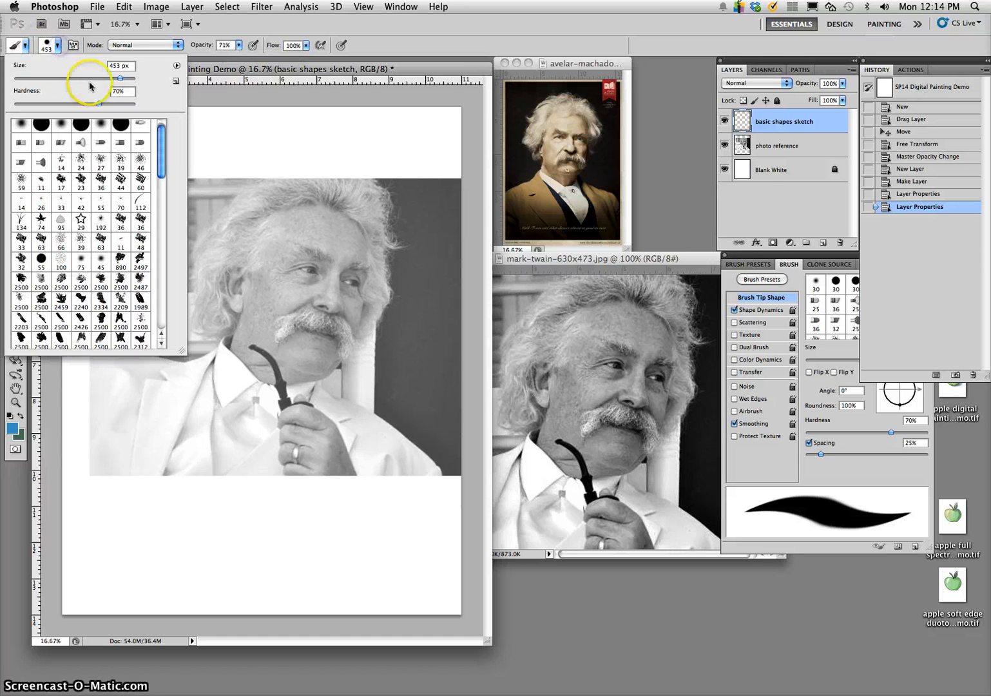
mouse_move(99, 104)
mouse_down()
mouse_move(122, 103)
mouse_move(90, 78)
mouse_up()
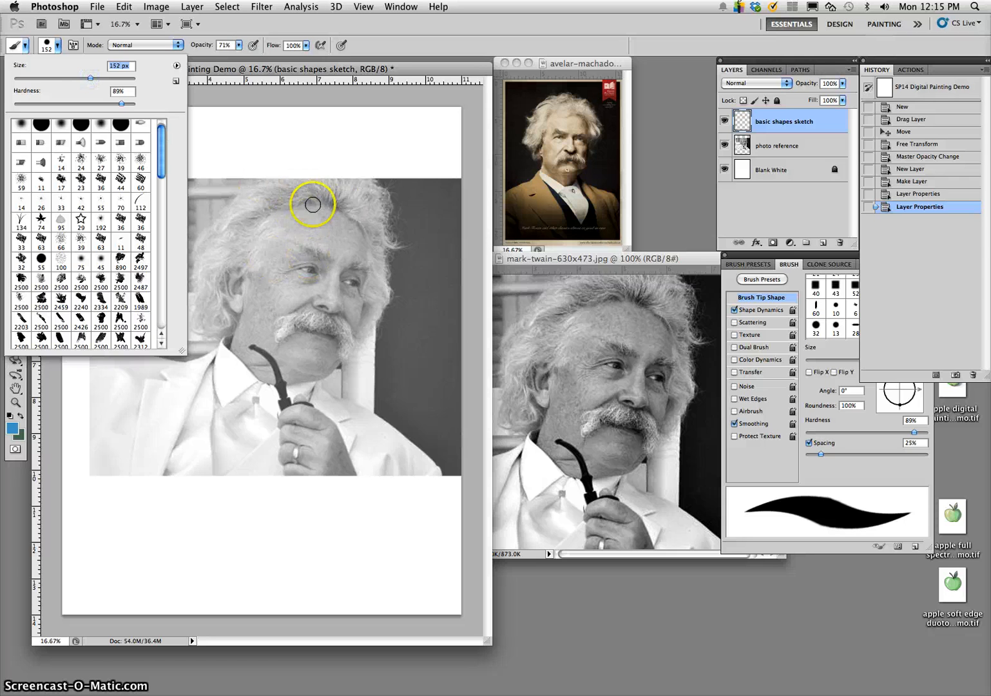
- Sketch a rough blue circle over the man's head, from the upper hair down to the base of the nose
drag(329, 198, 246, 234)
drag(288, 200, 246, 246)
mouse_move(252, 301)
mouse_down()
mouse_move(241, 295)
mouse_move(335, 309)
mouse_up()
mouse_move(326, 194)
mouse_down()
mouse_move(372, 258)
mouse_move(343, 218)
mouse_move(368, 247)
mouse_move(335, 312)
mouse_up()
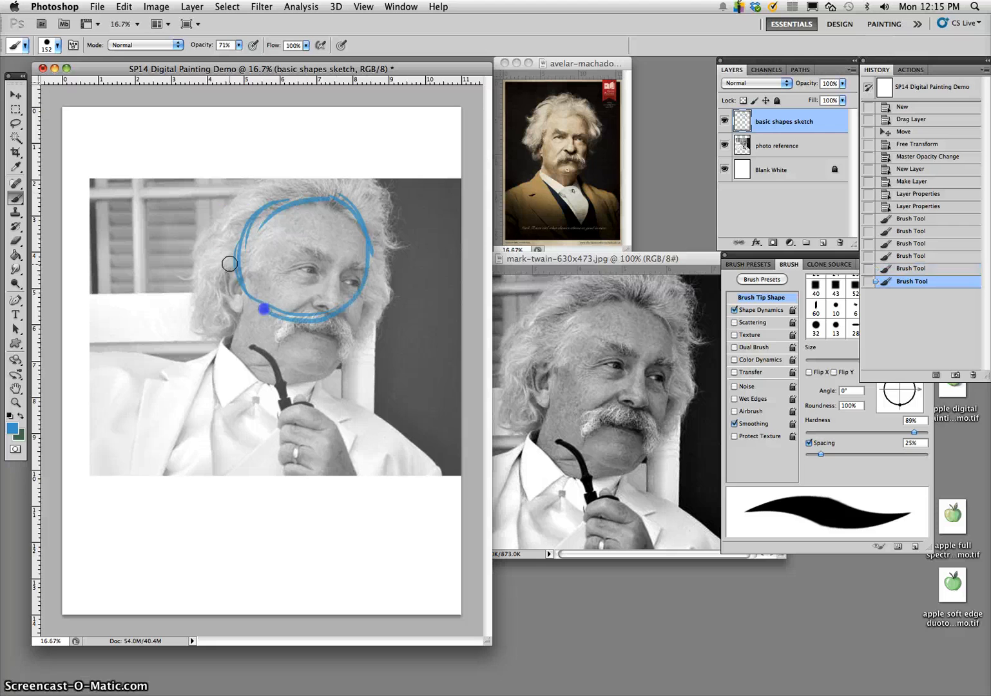
drag(250, 226, 253, 303)
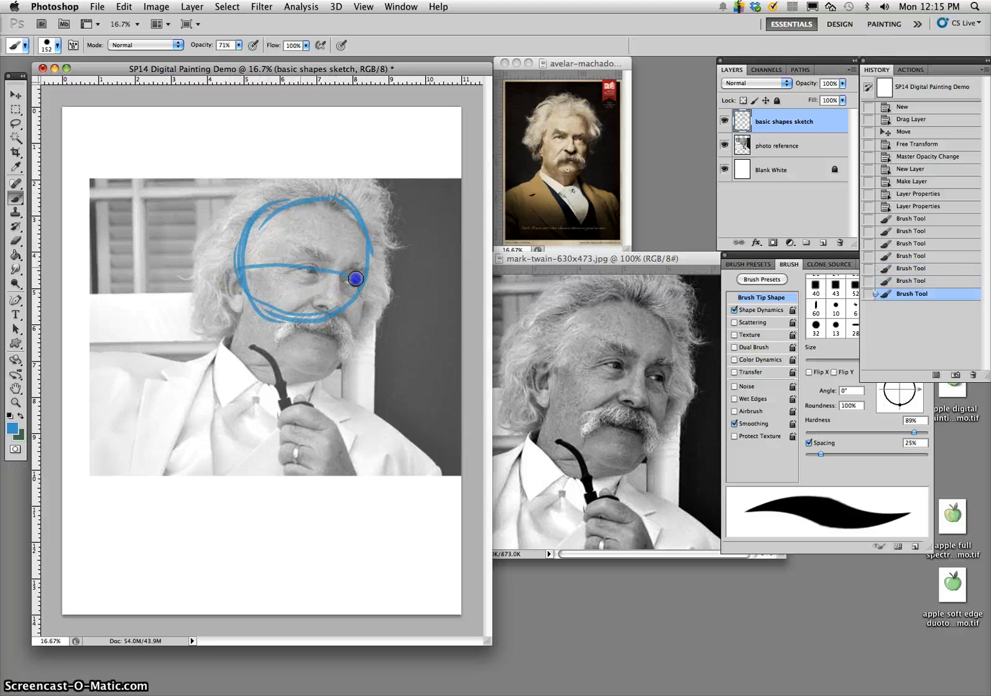
- Extend the curved brow line across the head circle and outline the ear on the circle's side
mouse_move(356, 279)
mouse_down()
mouse_move(388, 290)
mouse_move(362, 280)
mouse_up()
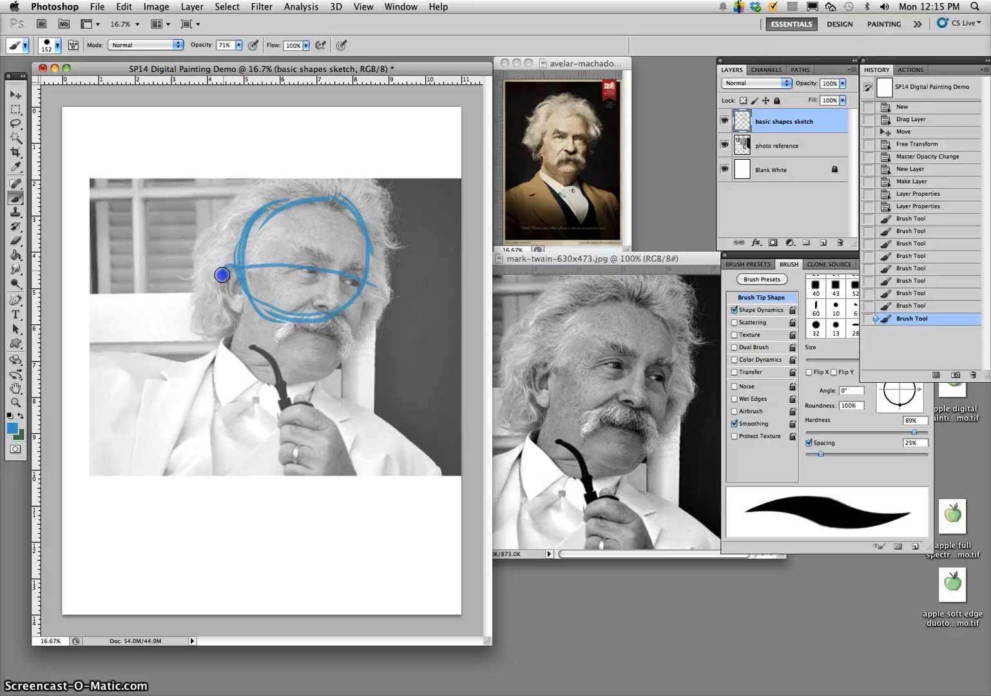
drag(245, 305, 239, 314)
mouse_move(239, 314)
mouse_down()
mouse_move(232, 310)
mouse_move(273, 311)
mouse_up()
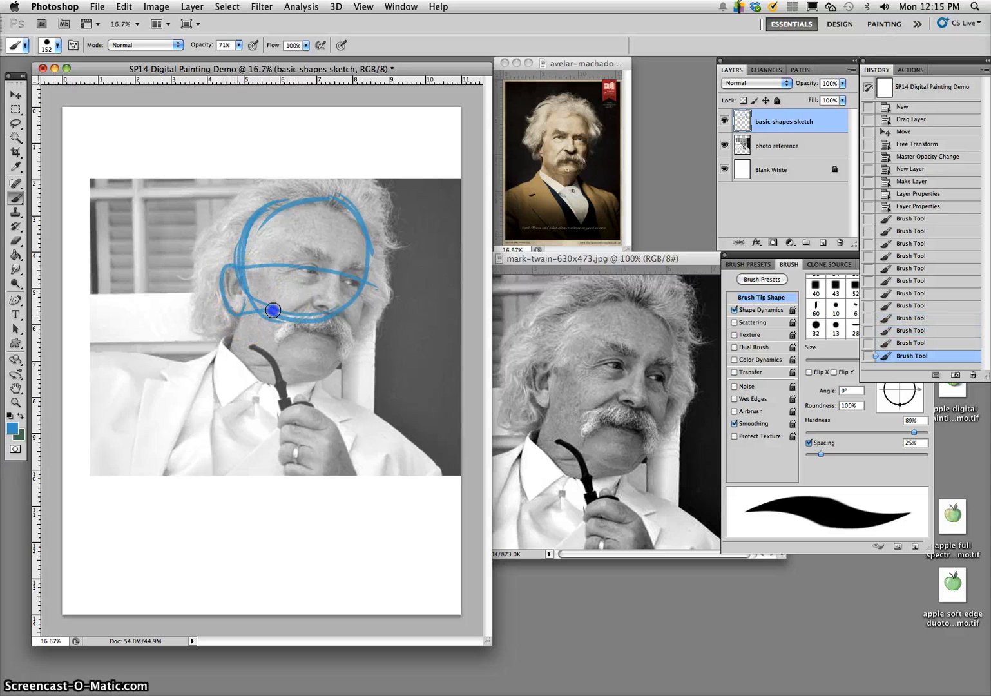
- Sketch the nose as a simple wedge between the brow line and the bottom of the head circle
drag(339, 318, 339, 318)
mouse_move(335, 315)
mouse_down()
mouse_move(328, 261)
mouse_move(320, 271)
mouse_move(335, 317)
mouse_move(345, 316)
mouse_up()
drag(343, 315, 339, 278)
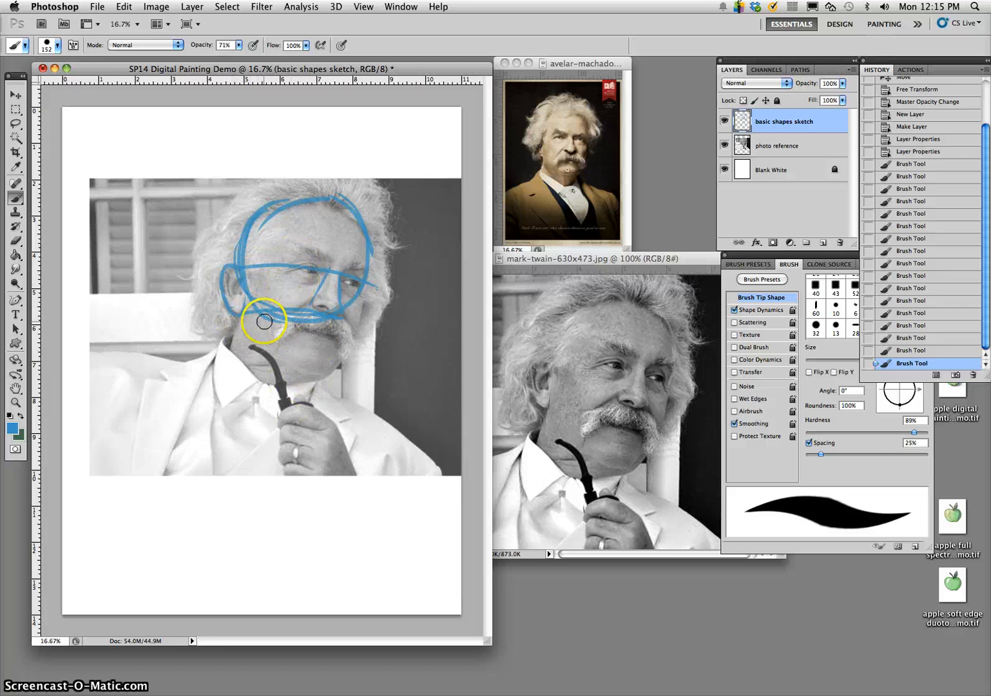
- Sketch the jaw and side planes of the head down to the chin, and outline the neck beneath it
mouse_move(248, 295)
mouse_down()
mouse_move(255, 339)
mouse_move(306, 368)
mouse_move(292, 370)
mouse_move(322, 372)
mouse_move(346, 347)
mouse_move(336, 363)
mouse_move(360, 283)
mouse_move(336, 361)
mouse_up()
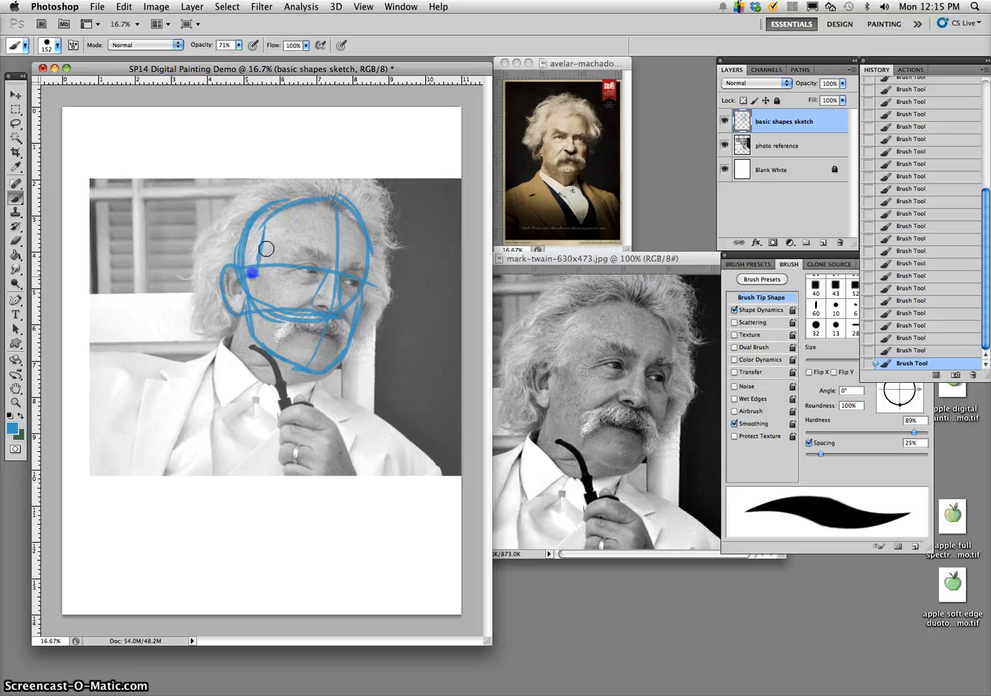
drag(266, 248, 296, 206)
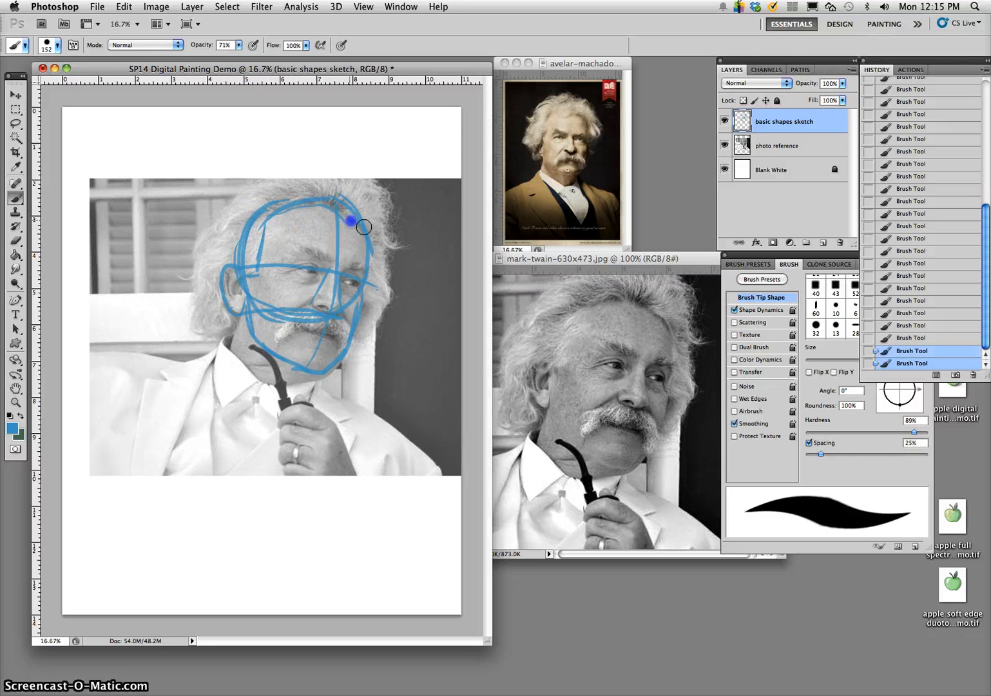
right_click(334, 365)
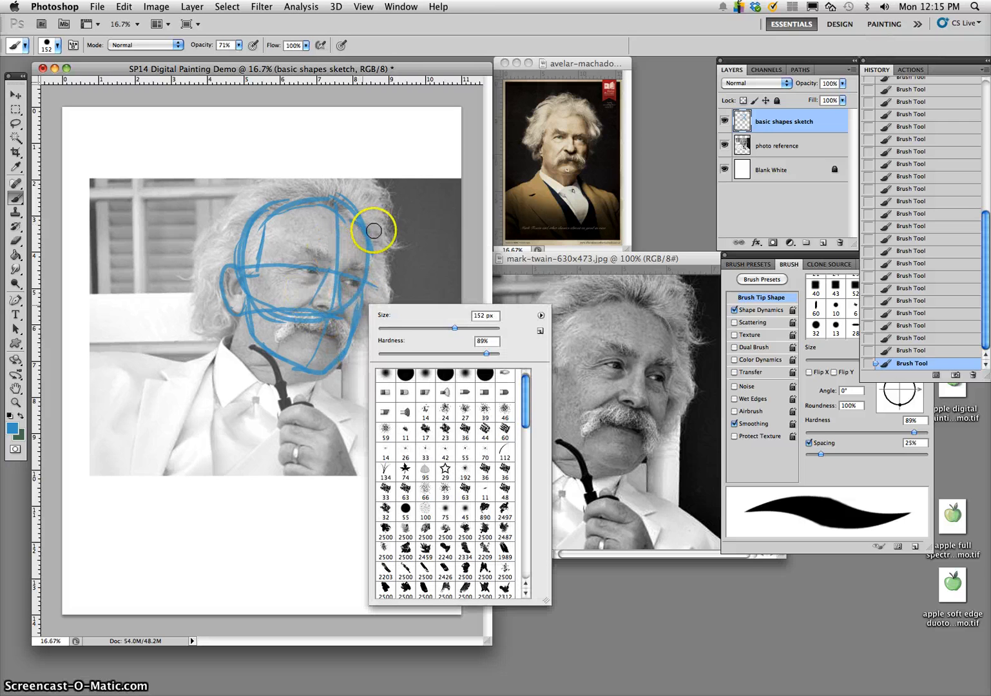
key(Return)
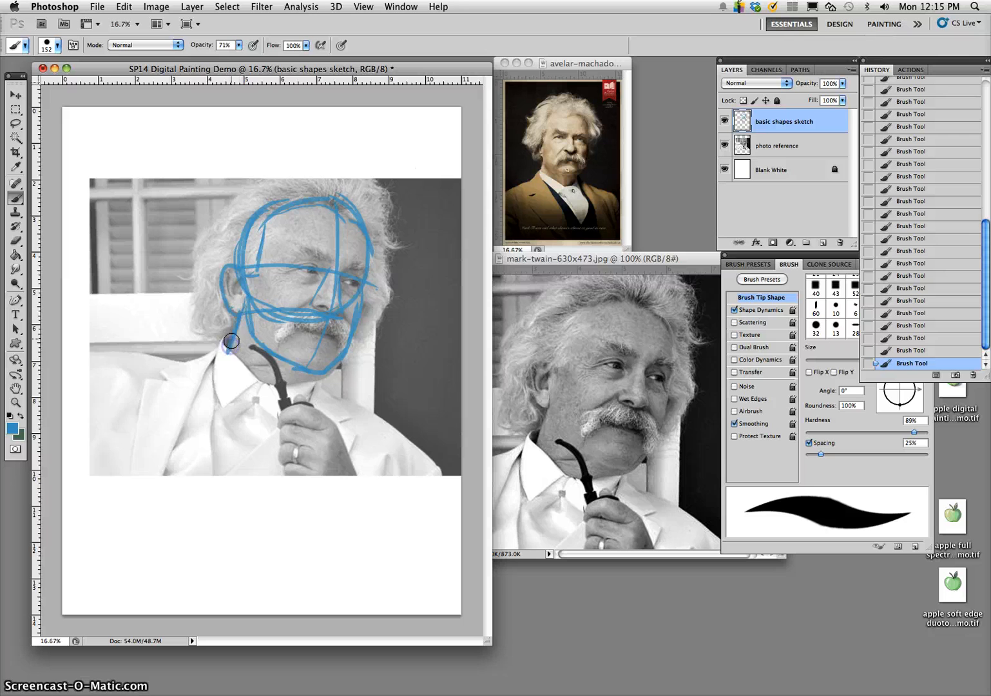
drag(262, 386, 326, 377)
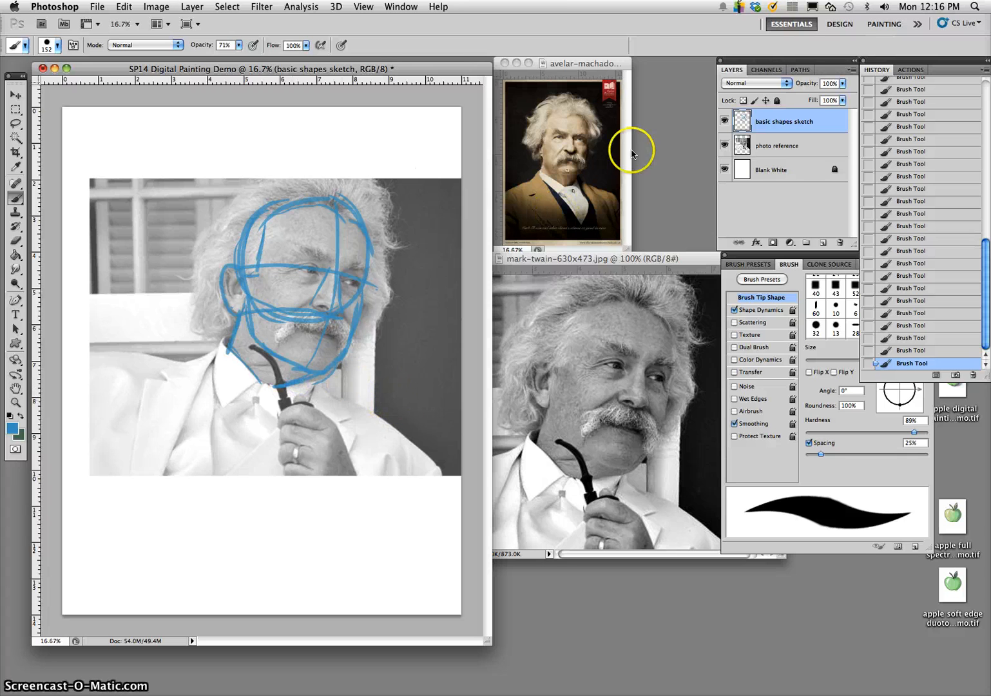
- Mark both eyes just below the brow line and compare the sketch with and without the photo reference
click(723, 147)
click(724, 147)
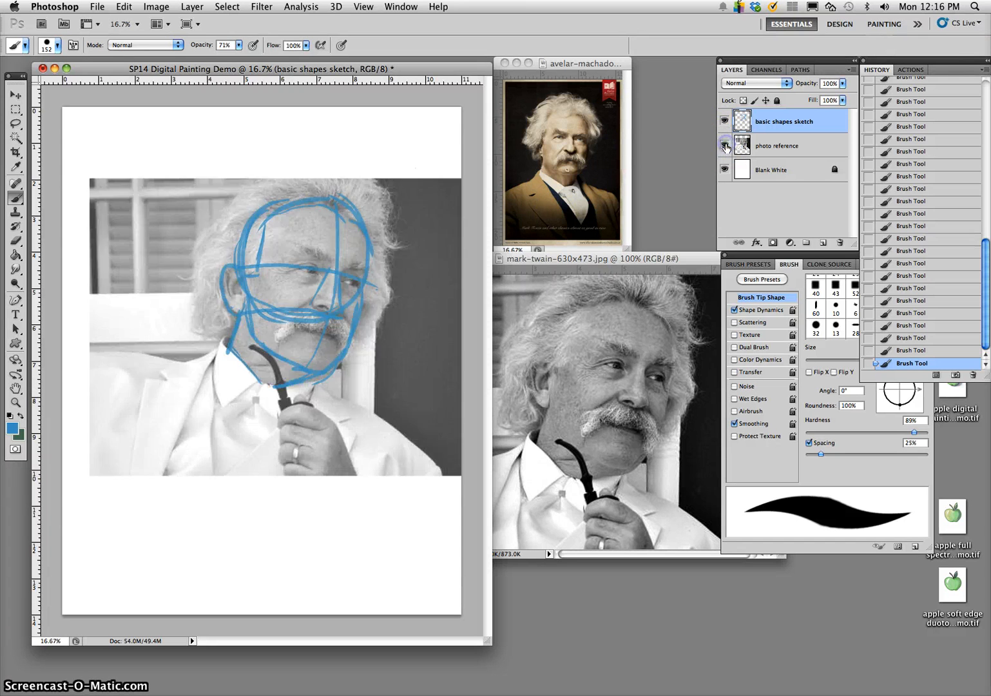
click(725, 147)
click(725, 147)
click(295, 268)
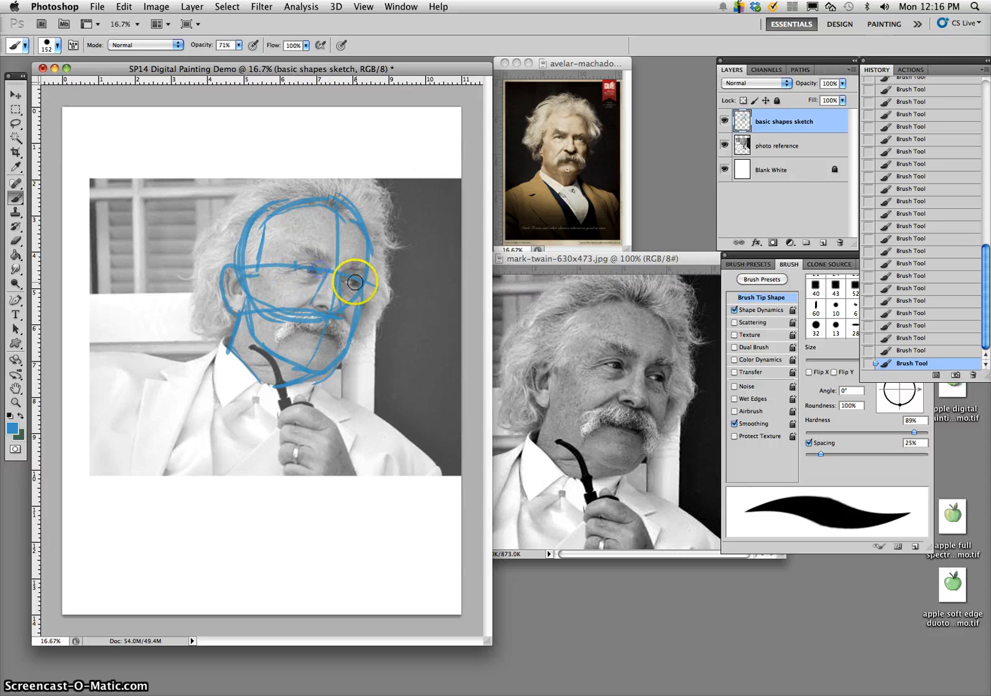
mouse_move(355, 283)
mouse_down()
mouse_move(320, 377)
mouse_move(298, 264)
mouse_move(319, 267)
mouse_up()
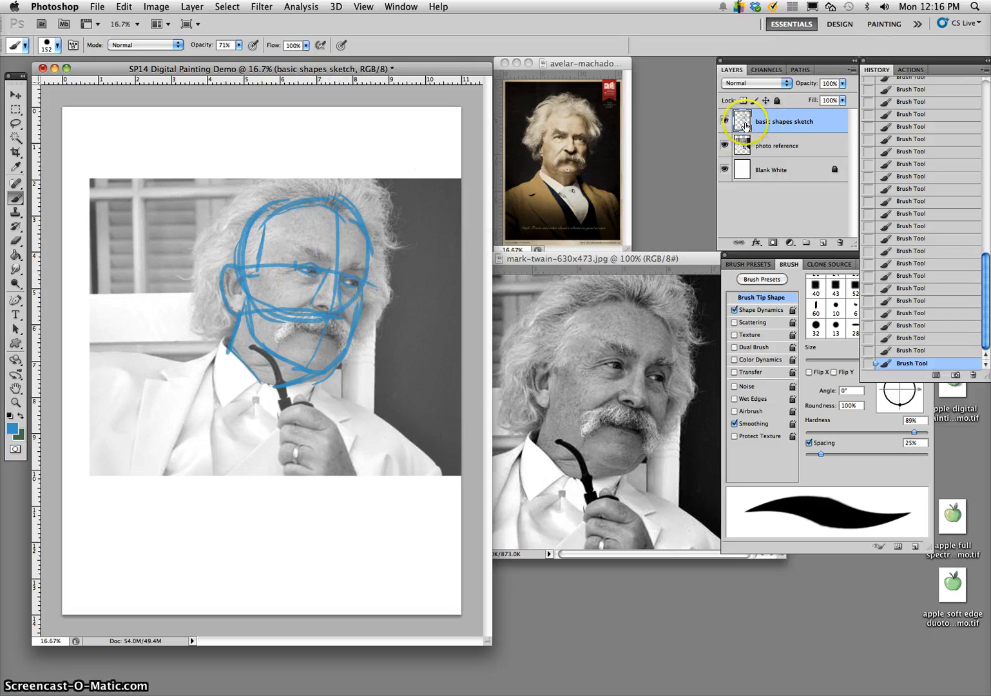
click(724, 146)
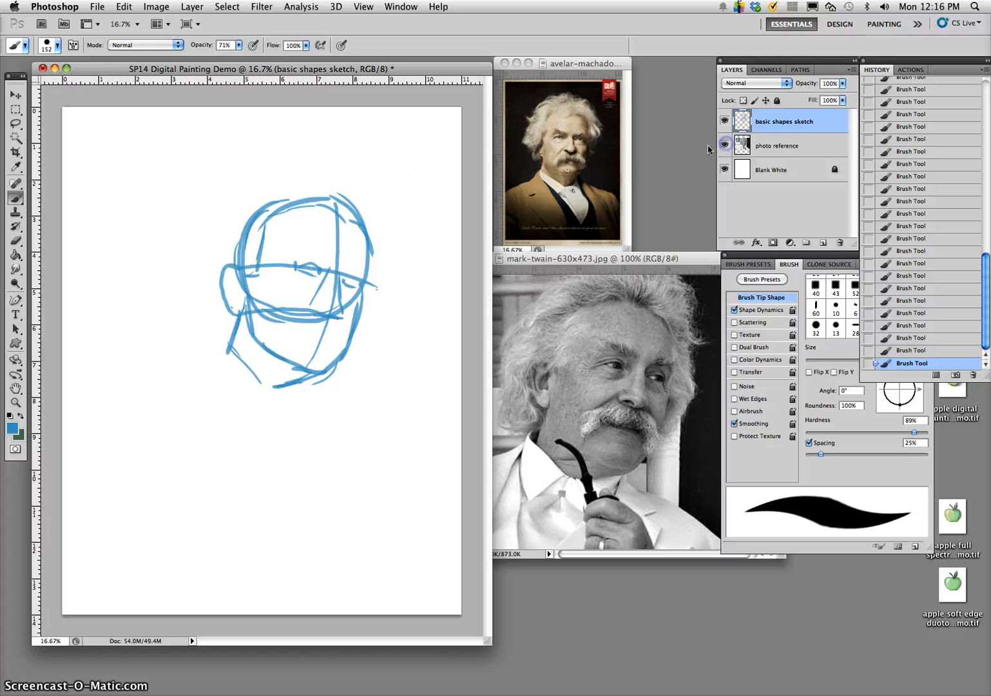
click(724, 146)
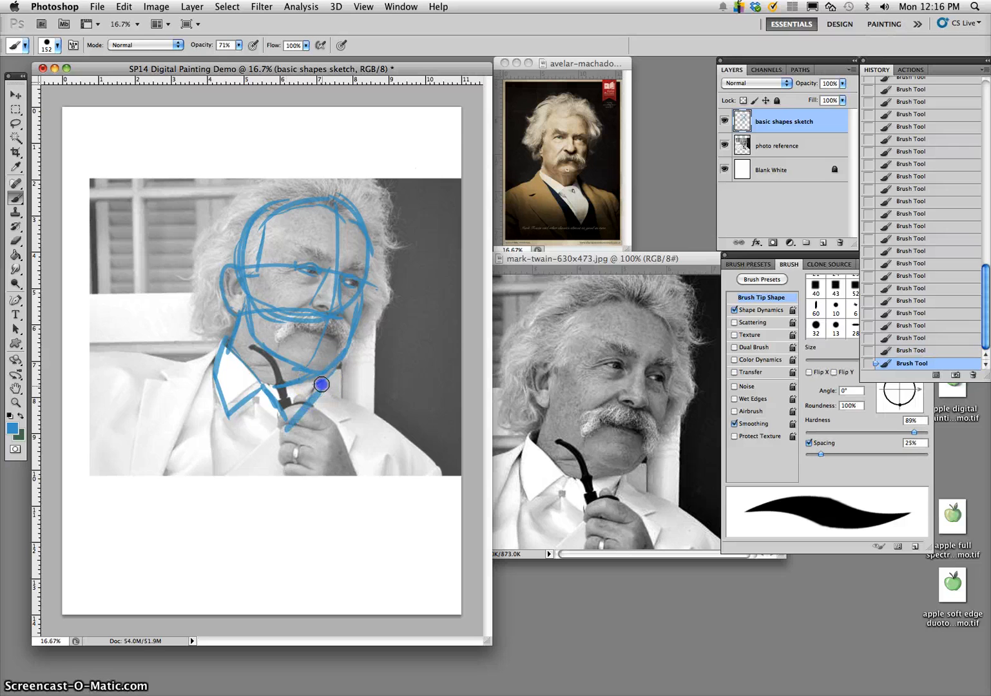
- Sketch the shirt collar and both shoulder lines, with small circles at the shoulder joints
mouse_move(213, 365)
mouse_down()
mouse_move(140, 363)
mouse_move(159, 361)
mouse_move(87, 407)
mouse_up()
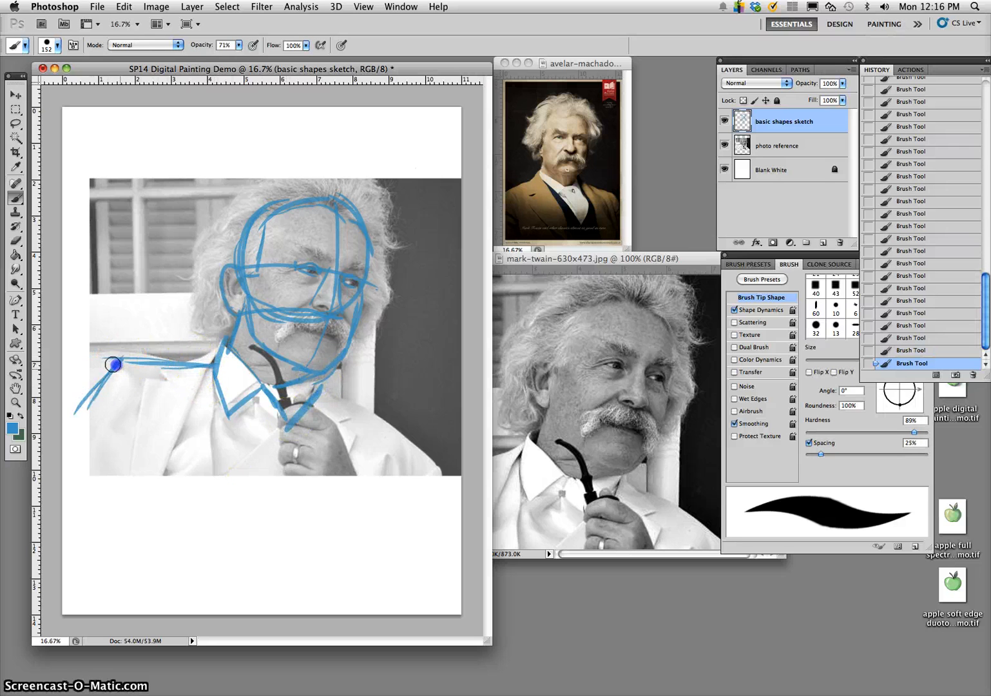
mouse_move(316, 389)
mouse_down()
mouse_move(421, 445)
mouse_move(414, 437)
mouse_move(431, 453)
mouse_move(435, 479)
mouse_up()
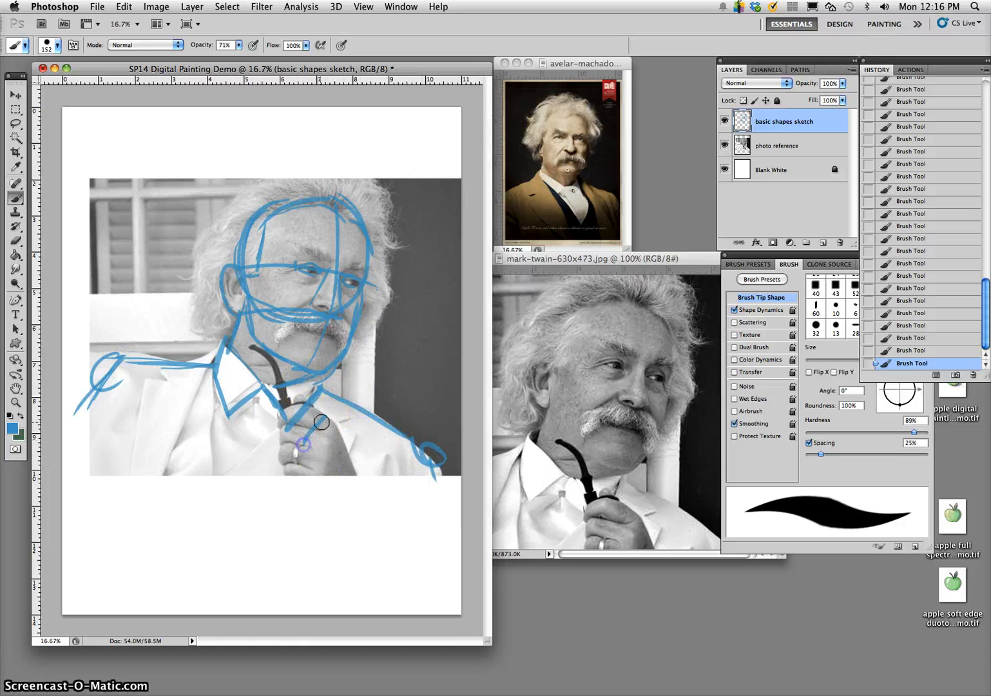
- Sketch the hand holding the pipe as a large oval with simple finger shapes along its side
click(306, 402)
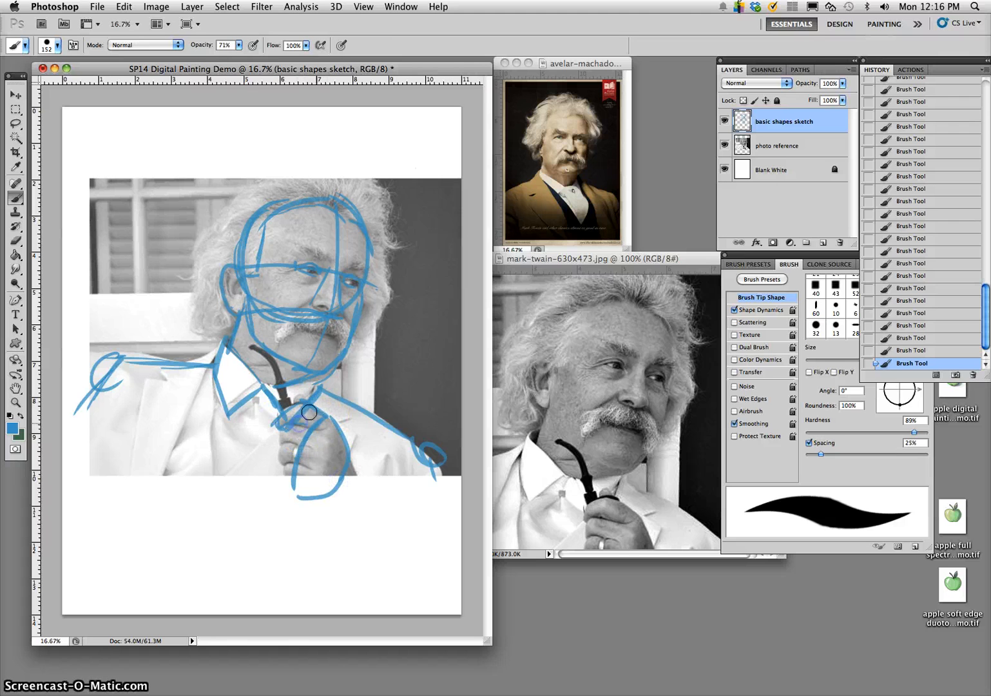
click(277, 442)
mouse_move(295, 424)
mouse_down()
mouse_move(308, 426)
mouse_move(279, 456)
mouse_up()
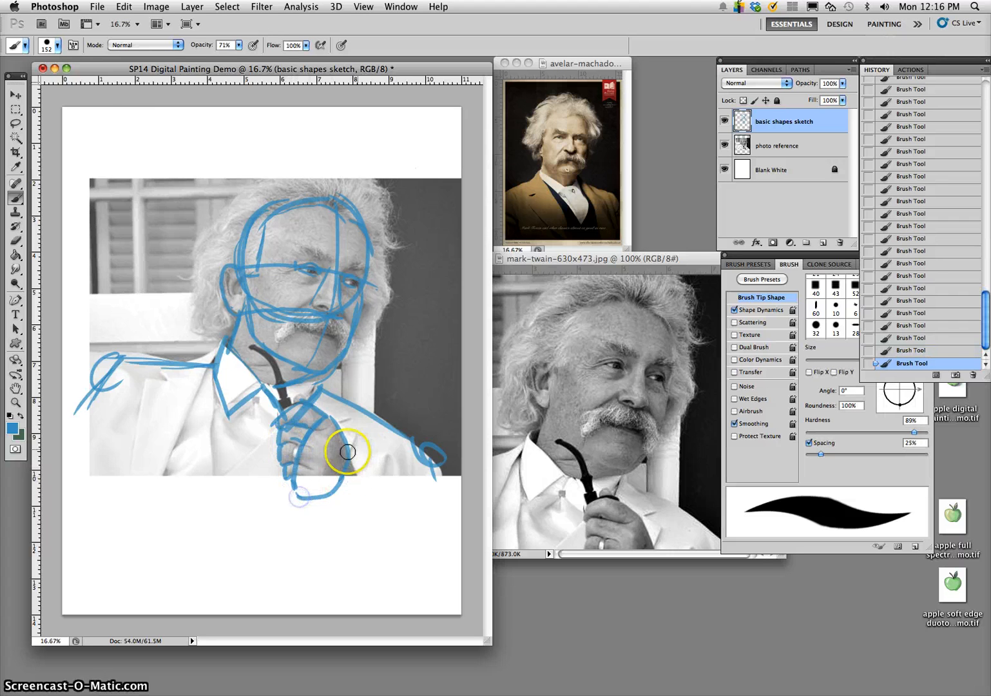
- Sketch the raised arm's forearm from the hand to the elbow and its upper arm up to the shoulder circle
drag(350, 459, 373, 518)
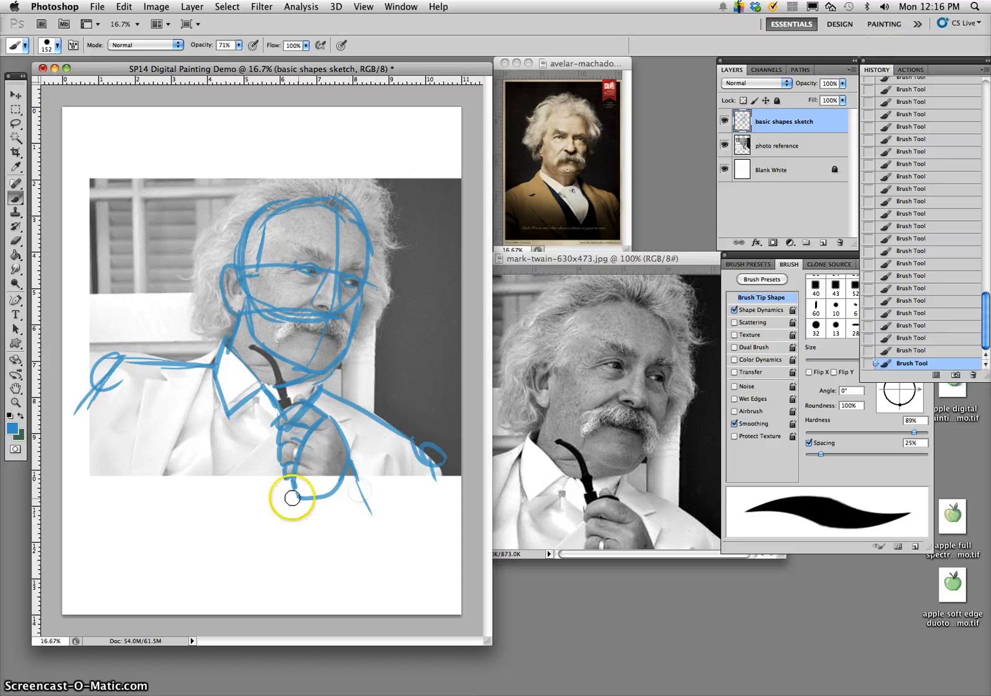
mouse_move(412, 453)
mouse_down()
mouse_move(426, 490)
mouse_move(397, 488)
mouse_up()
mouse_move(416, 471)
mouse_down()
mouse_move(416, 575)
mouse_move(411, 589)
mouse_move(395, 587)
mouse_up()
drag(382, 557, 392, 606)
drag(332, 497, 388, 582)
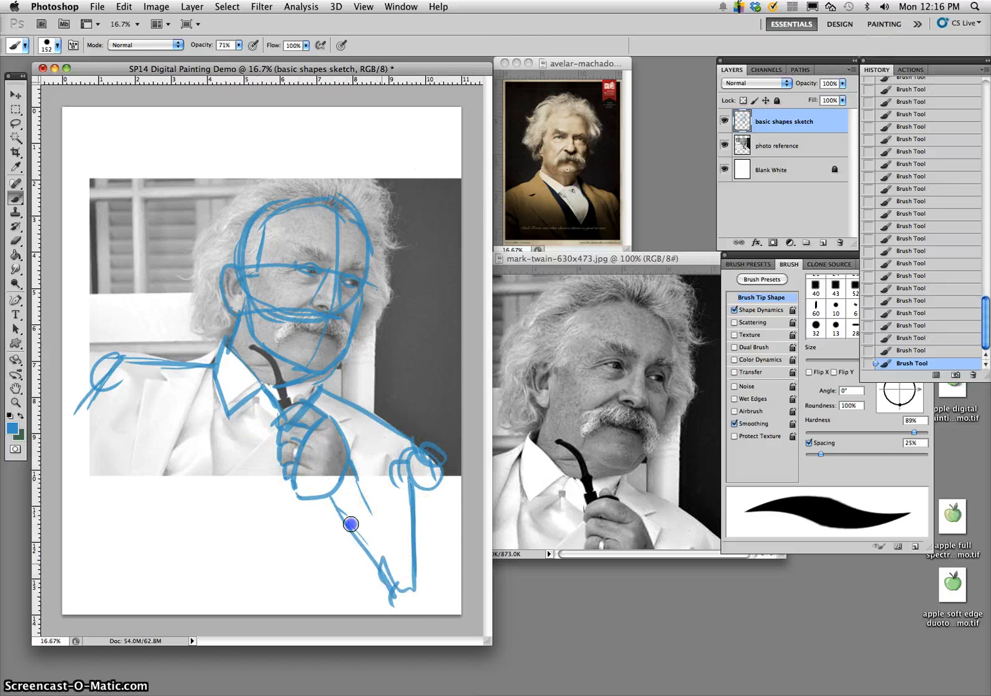
- Sketch the torso as a large rounded shape with jacket lines, and enlarge the shoulder on the side away from the raised arm
mouse_move(139, 369)
mouse_down()
mouse_move(252, 561)
mouse_move(318, 527)
mouse_up()
mouse_move(398, 411)
mouse_down()
mouse_move(318, 572)
mouse_move(135, 513)
mouse_up()
drag(132, 411, 166, 559)
drag(260, 397, 195, 471)
drag(168, 397, 135, 573)
drag(143, 516, 147, 369)
mouse_move(147, 368)
mouse_down()
mouse_move(108, 524)
mouse_move(146, 372)
mouse_move(108, 375)
mouse_up()
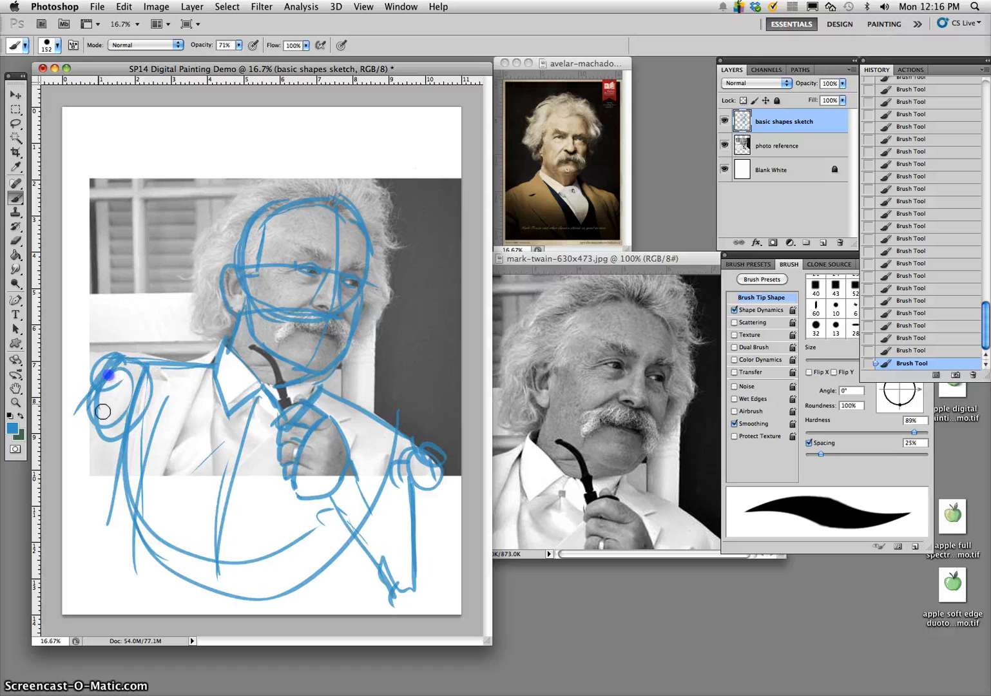
- Thicken the raised arm by redrawing its shoulder circle and adding outer lines along the upper arm and forearm
mouse_move(429, 442)
mouse_down()
mouse_move(379, 464)
mouse_move(418, 458)
mouse_up()
mouse_move(433, 476)
mouse_down()
mouse_move(433, 556)
mouse_move(453, 602)
mouse_up()
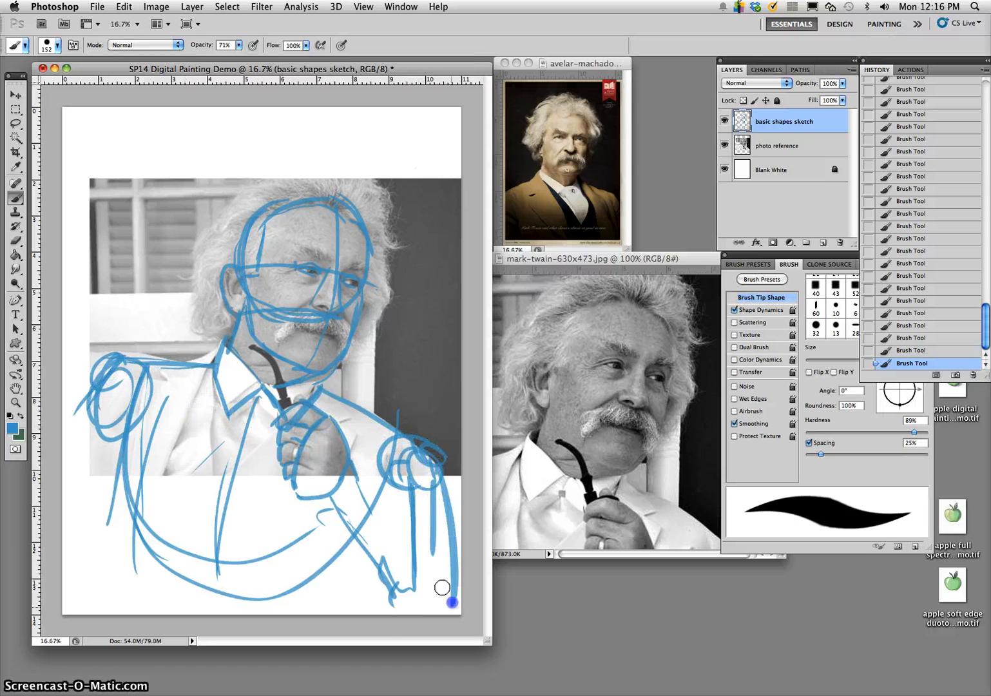
drag(353, 492, 410, 604)
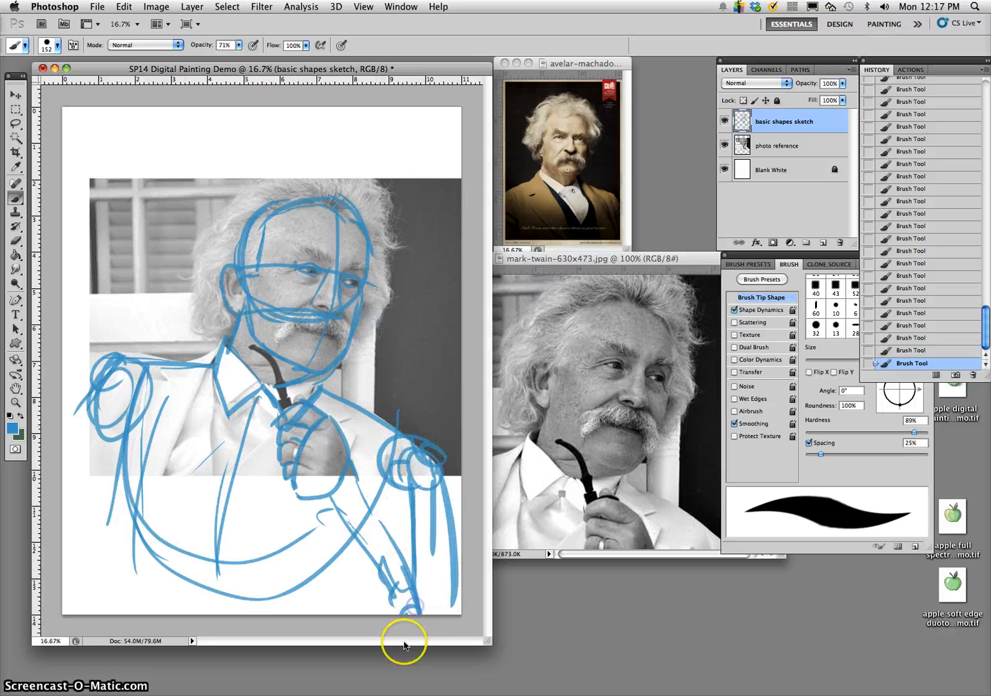
drag(327, 500, 372, 623)
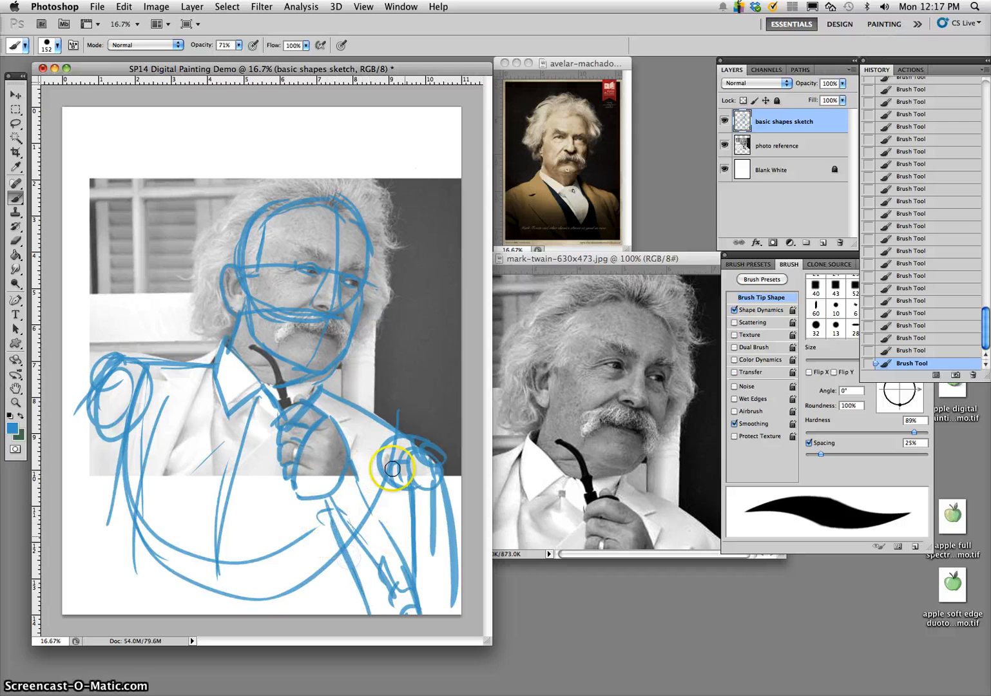
mouse_move(393, 469)
mouse_down()
mouse_move(390, 435)
mouse_move(412, 471)
mouse_move(373, 450)
mouse_move(396, 438)
mouse_move(423, 584)
mouse_up()
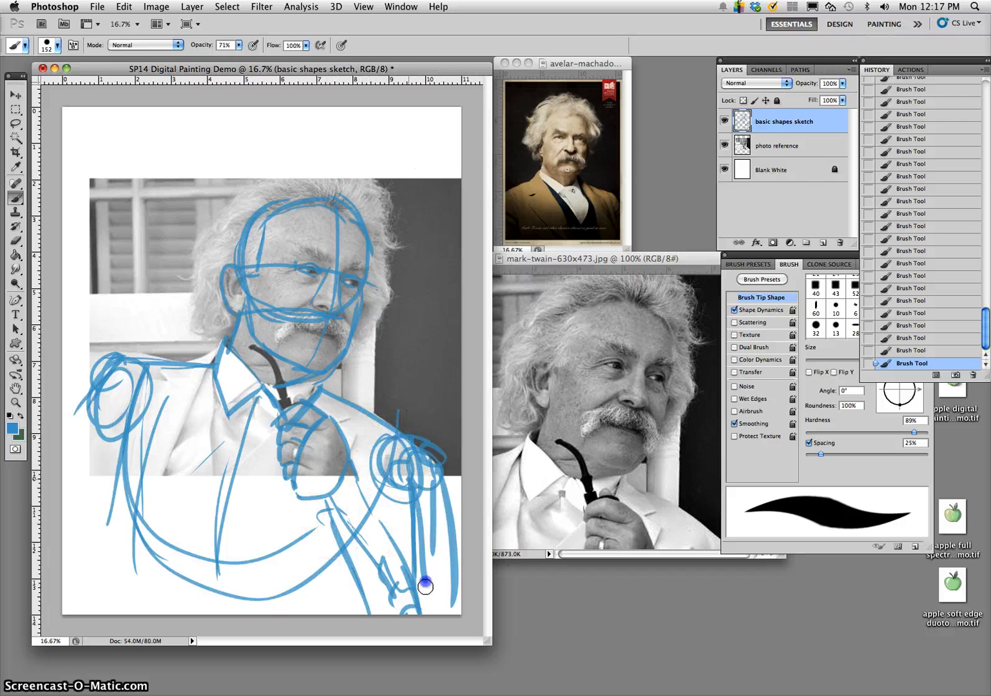
drag(420, 454, 431, 519)
- Set the Eraser to 100% opacity and 78% hardness, and erase the stray outer strokes along the raised arm's shoulder and upper arm
click(16, 240)
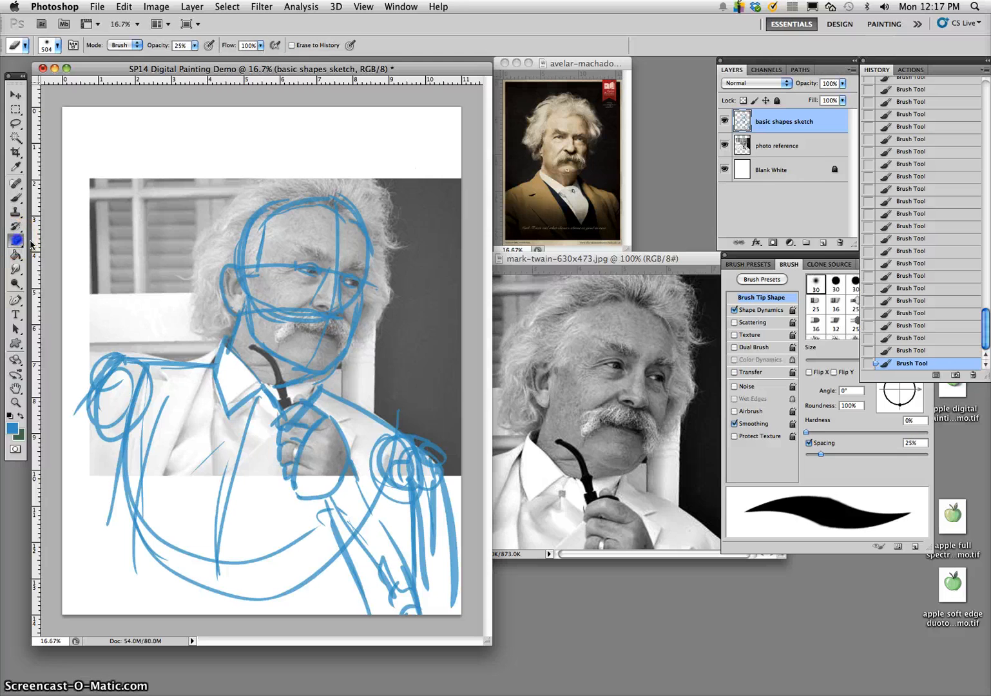
drag(435, 443, 444, 470)
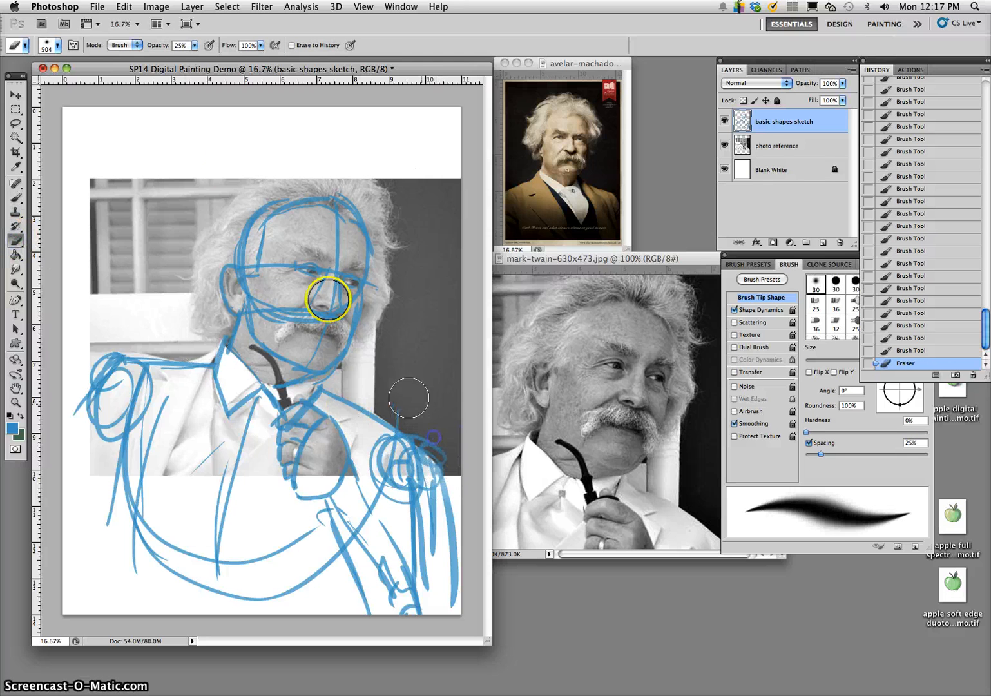
click(194, 46)
click(58, 46)
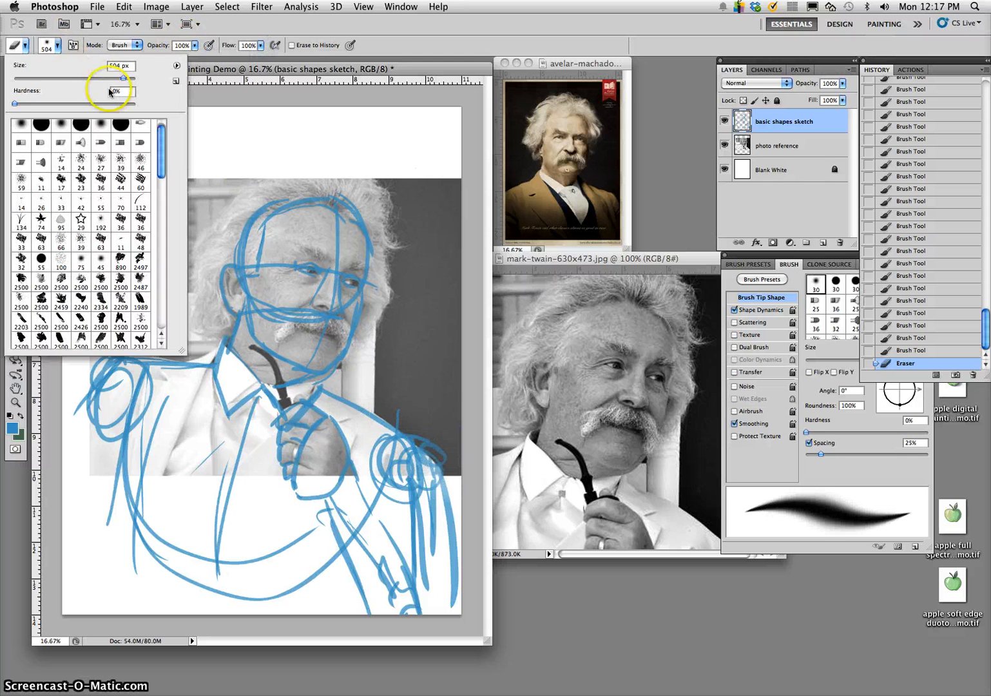
click(109, 103)
mouse_move(441, 445)
mouse_down()
mouse_move(415, 425)
mouse_move(454, 504)
mouse_move(474, 599)
mouse_up()
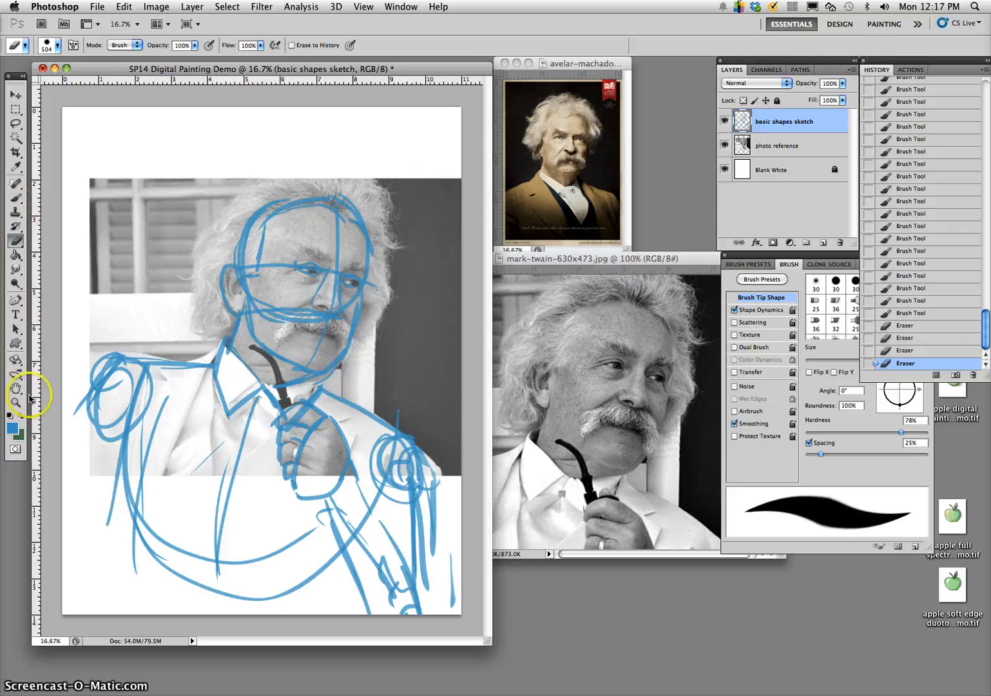
- Swap the brush color to dark green and outline the hair mass around the head down to both sides of the jaw
click(21, 416)
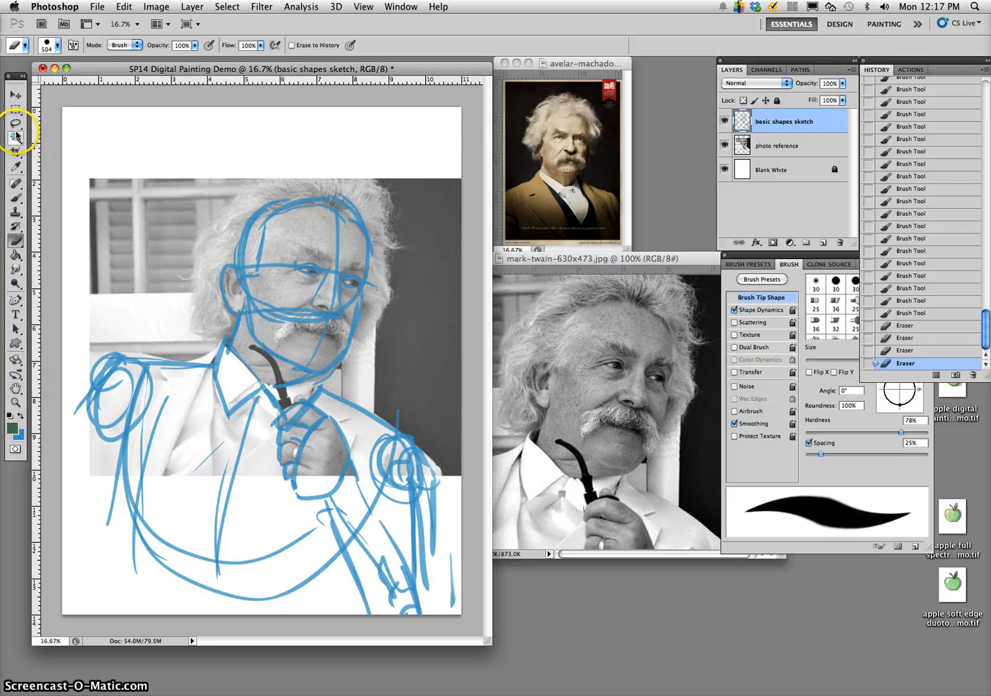
click(15, 197)
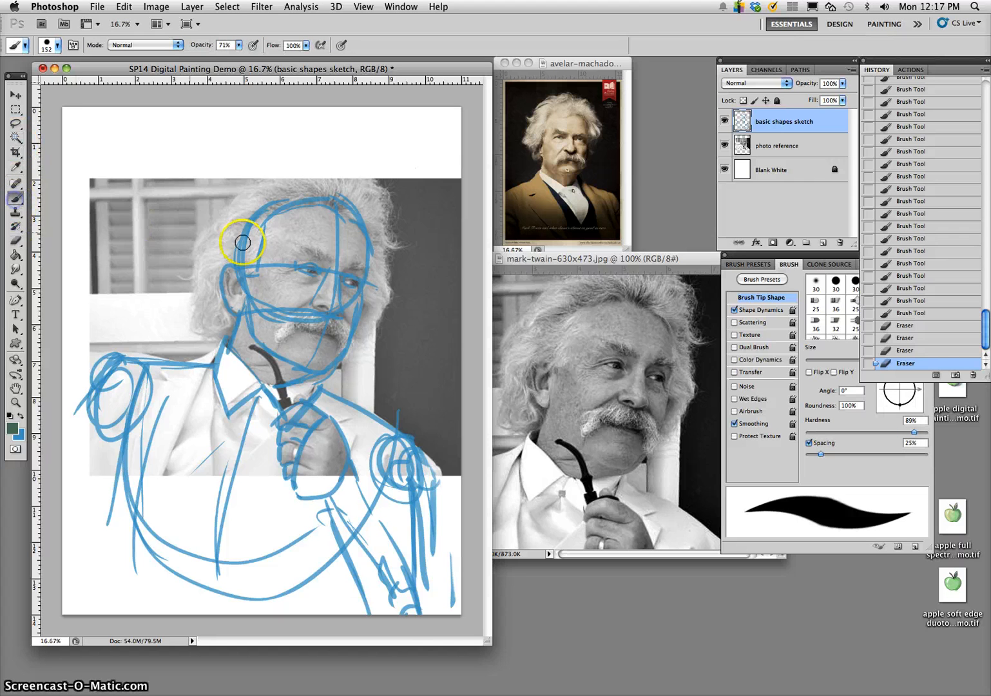
mouse_move(193, 247)
mouse_down()
mouse_move(191, 303)
mouse_move(234, 325)
mouse_up()
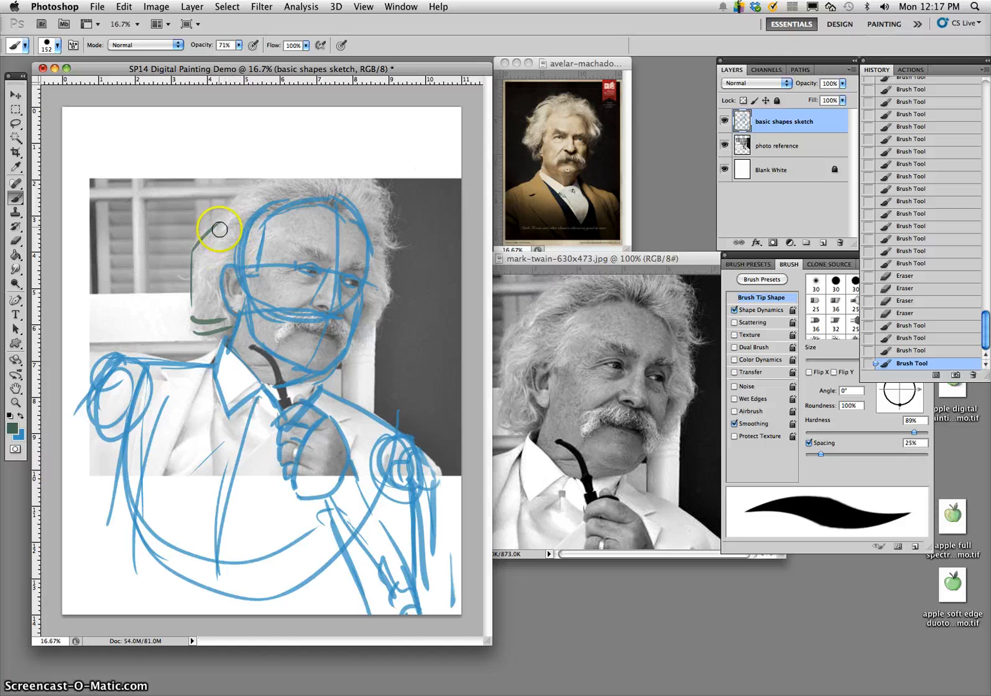
mouse_move(219, 229)
mouse_down()
mouse_move(277, 159)
mouse_move(253, 168)
mouse_move(372, 201)
mouse_move(303, 170)
mouse_move(357, 174)
mouse_move(393, 215)
mouse_move(401, 297)
mouse_move(378, 325)
mouse_up()
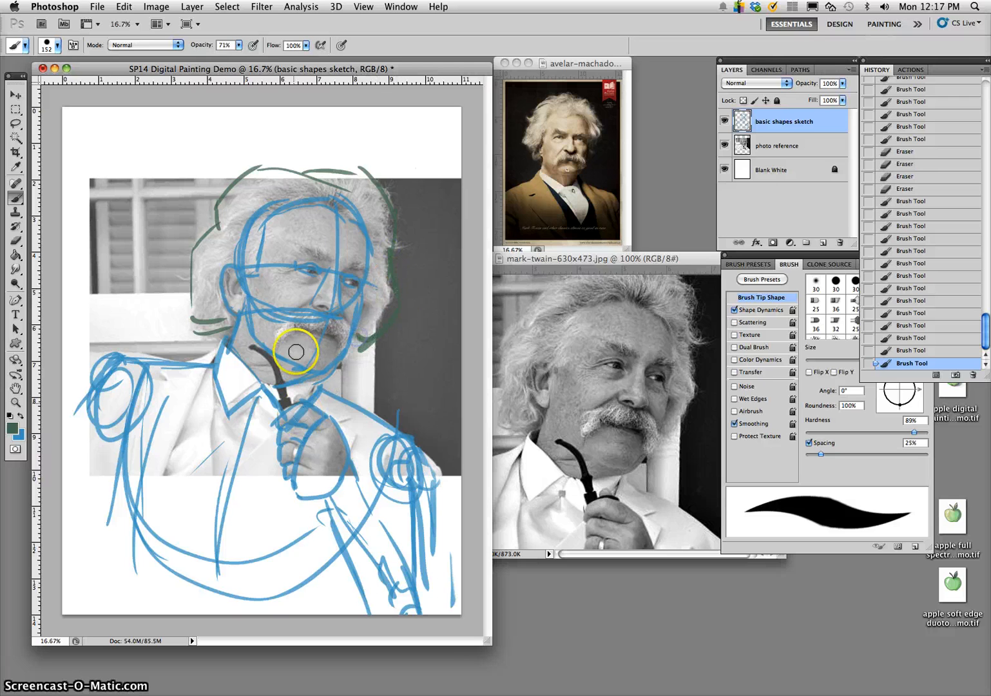
- Outline the moustache in dark green below the nose and hide the photo reference layer
mouse_move(290, 317)
mouse_down()
mouse_move(270, 342)
mouse_move(308, 325)
mouse_move(343, 332)
mouse_up()
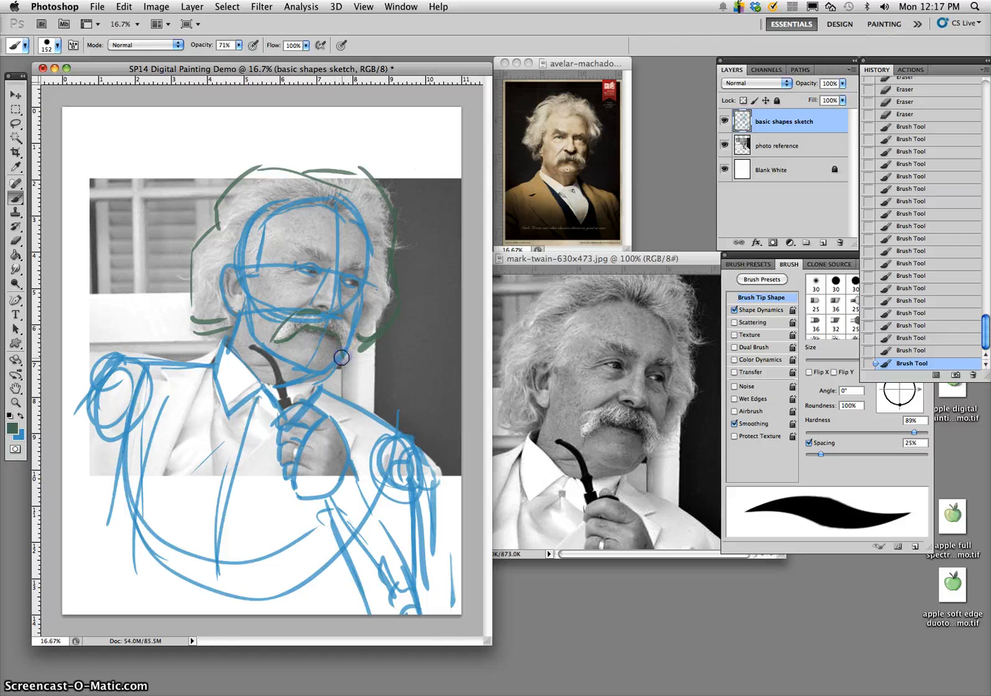
drag(334, 316, 348, 315)
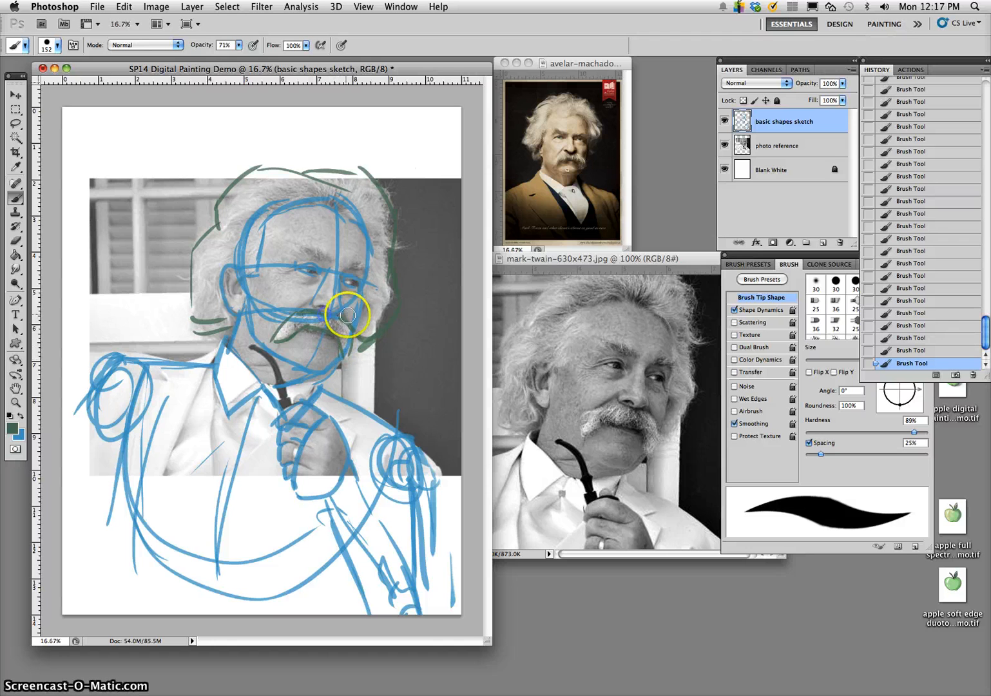
click(724, 146)
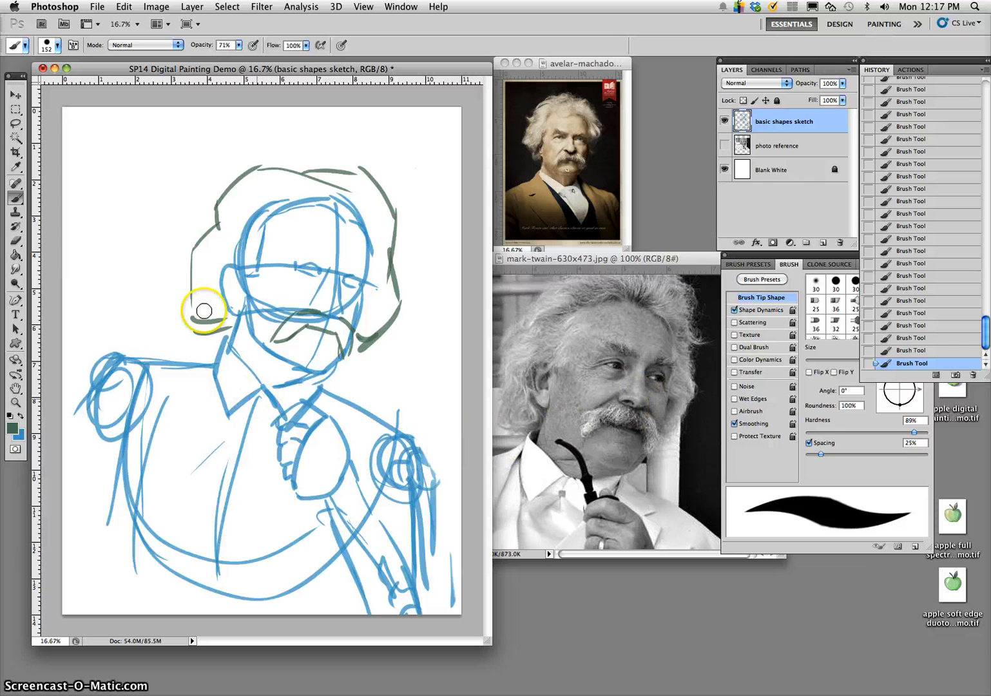
- Make a rectangular marquee selection around the head, shoulders and hand of the sketch
click(15, 110)
drag(91, 135, 420, 501)
drag(331, 321, 332, 321)
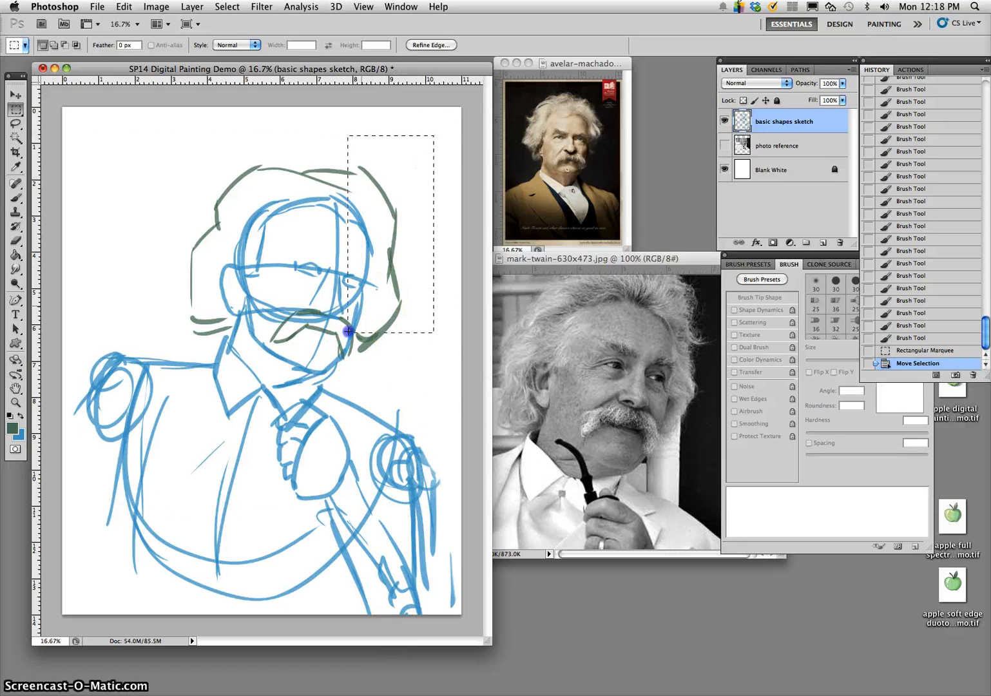
drag(92, 504, 98, 497)
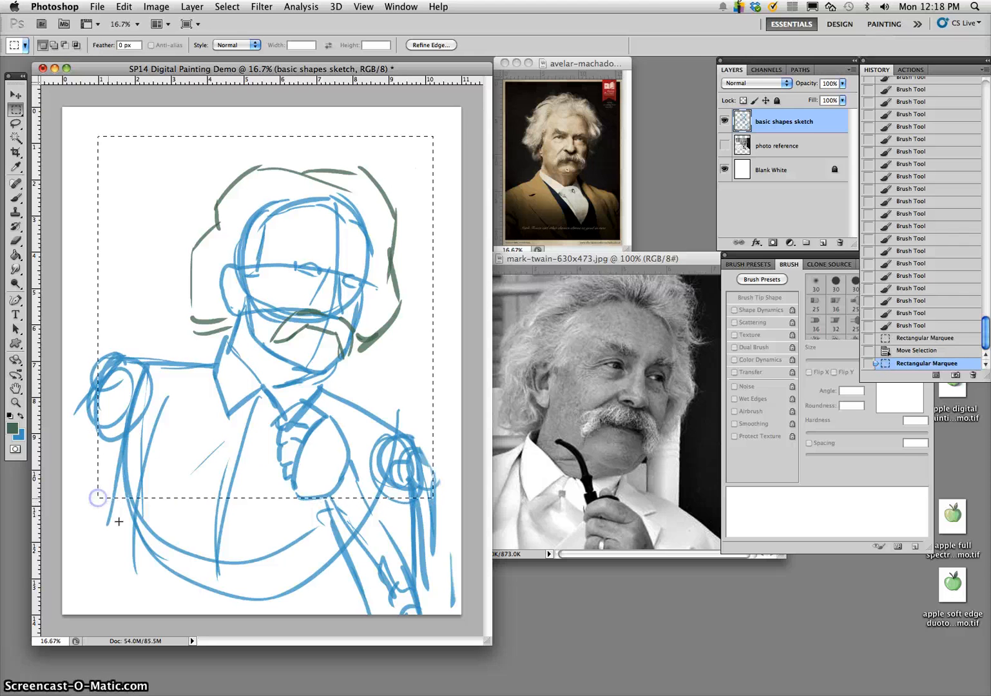
- Fill the area outside the marquee with black on a new layer, deselect, and lower that layer's opacity to 55%
click(823, 243)
click(236, 8)
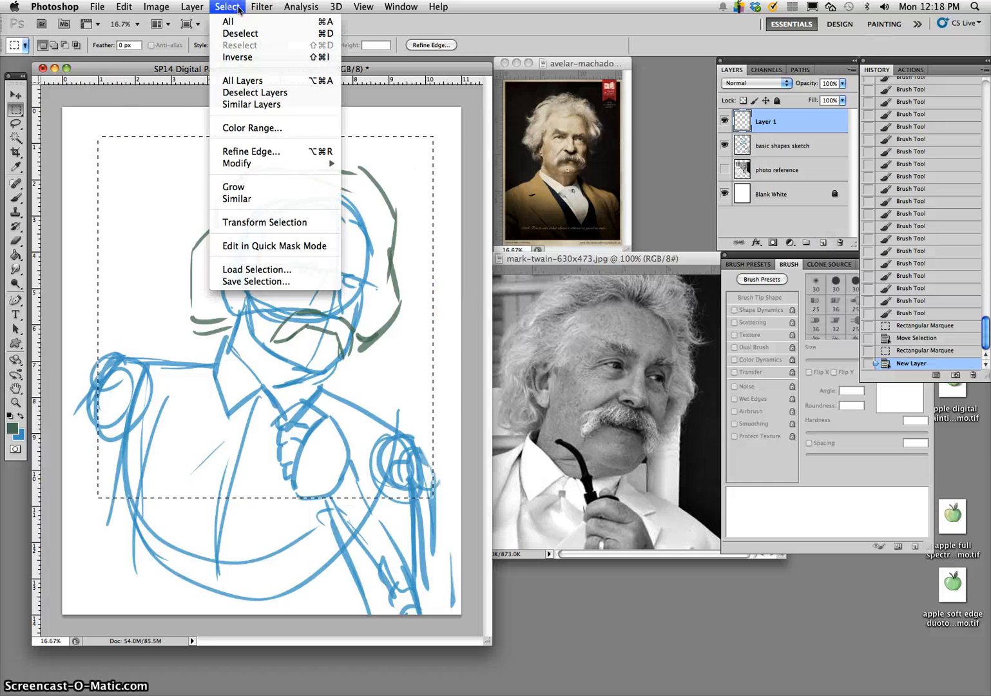
click(240, 56)
key(d)
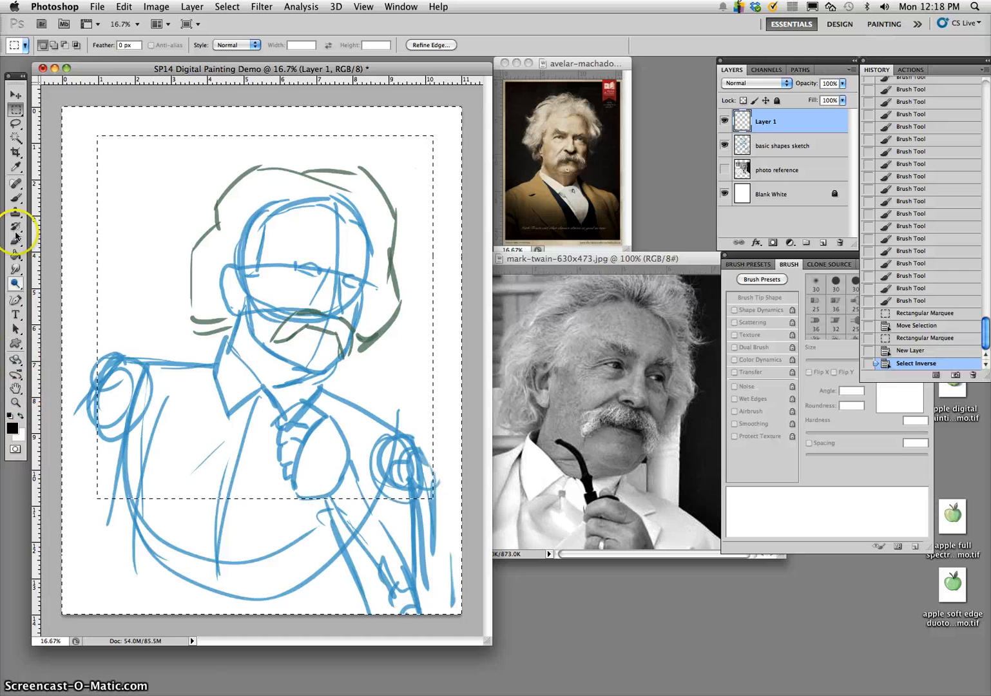
click(15, 254)
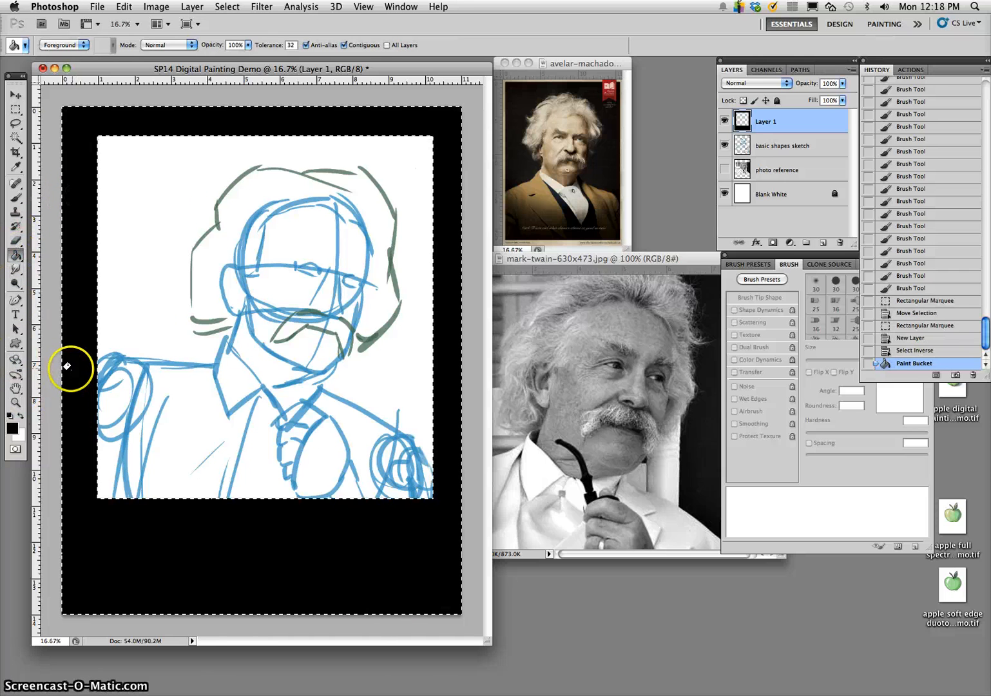
click(16, 122)
click(165, 161)
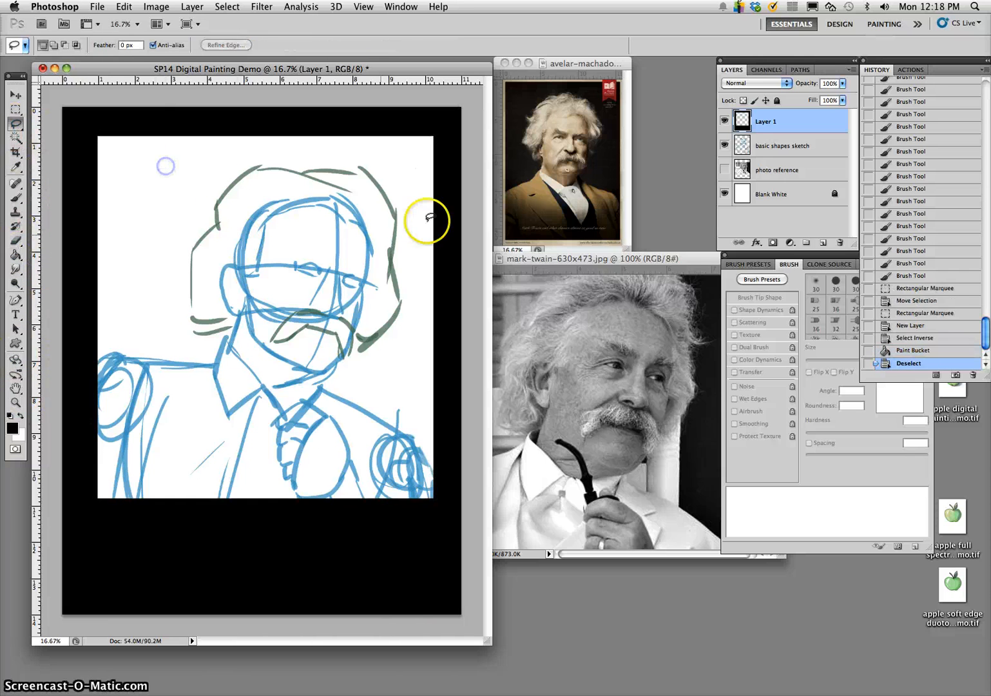
drag(843, 86, 820, 108)
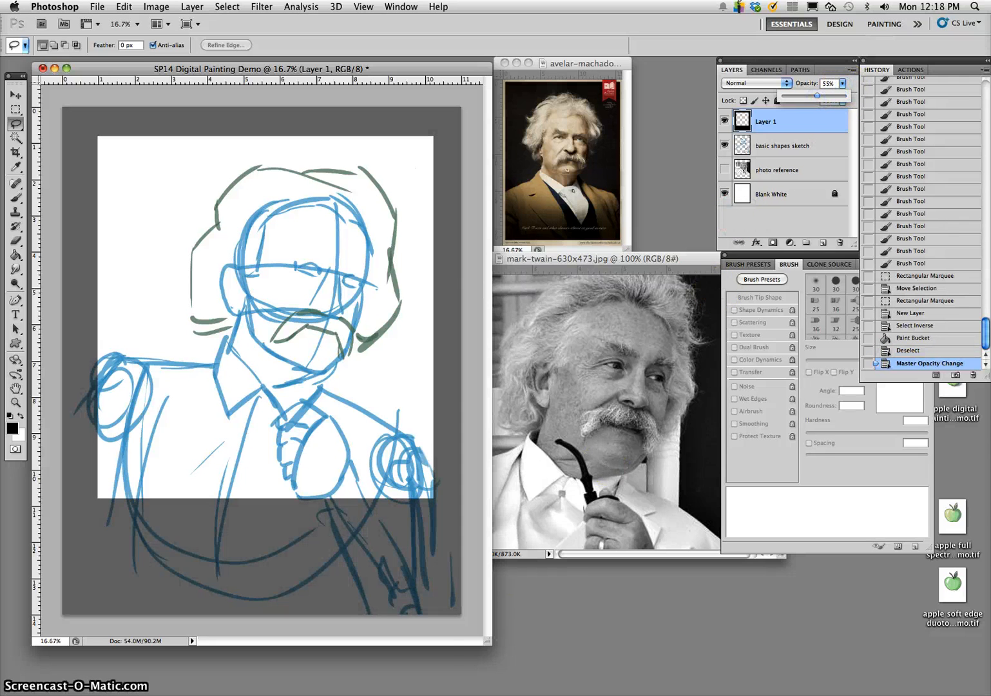
- Duplicate the basic shapes sketch layer and hide the original
click(786, 154)
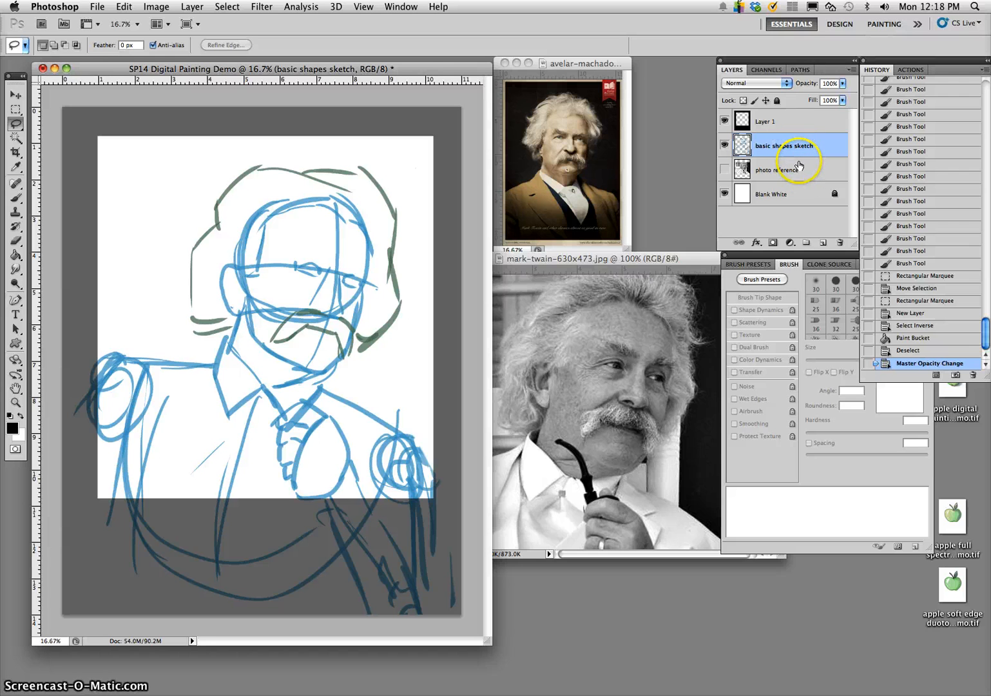
key(super+j)
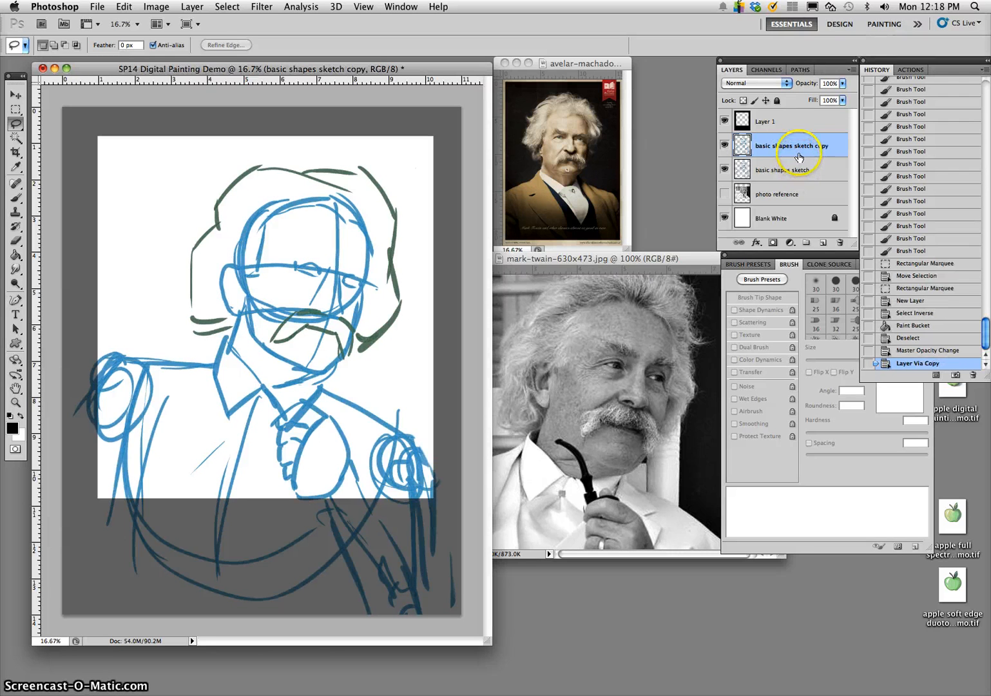
click(725, 173)
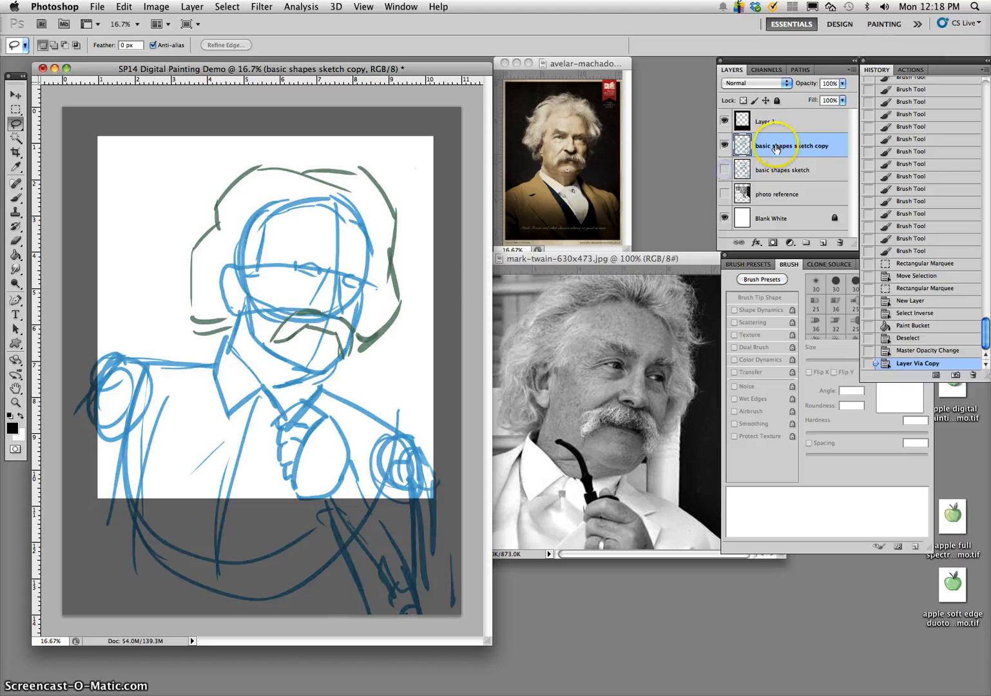
- Warp the sketch copy to stretch the hair and top of the head upward and bulge its upper right side outward
key(super+t)
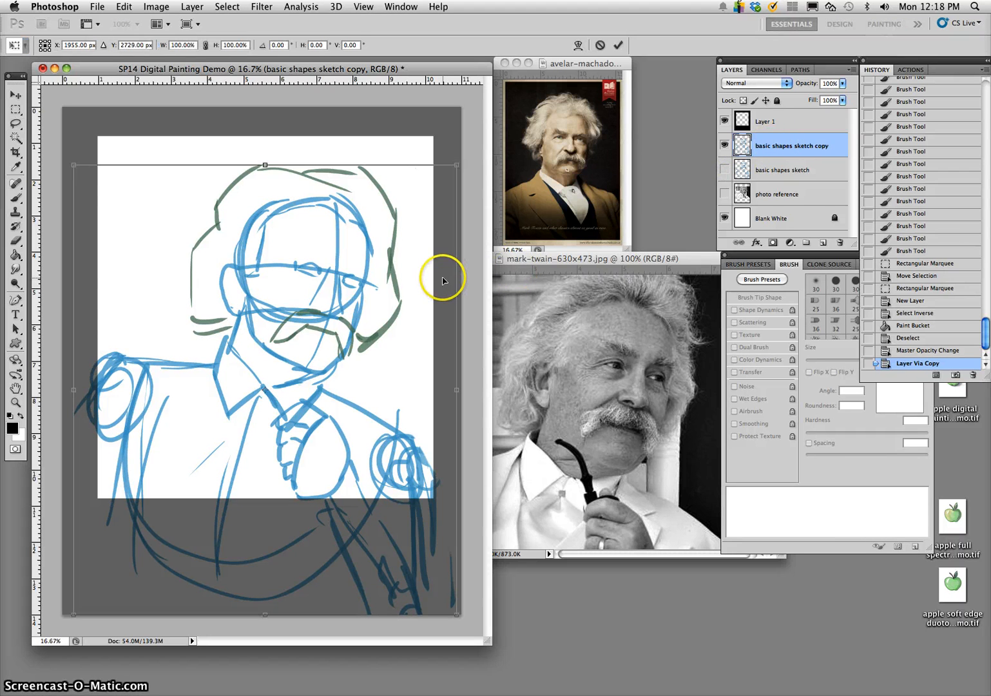
right_click(306, 262)
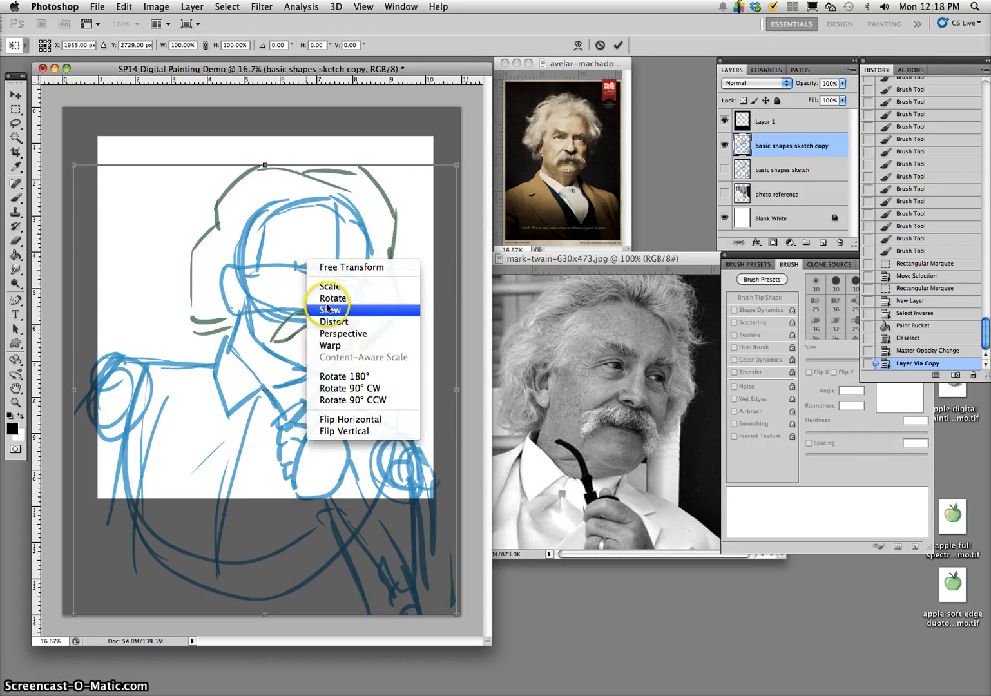
click(330, 346)
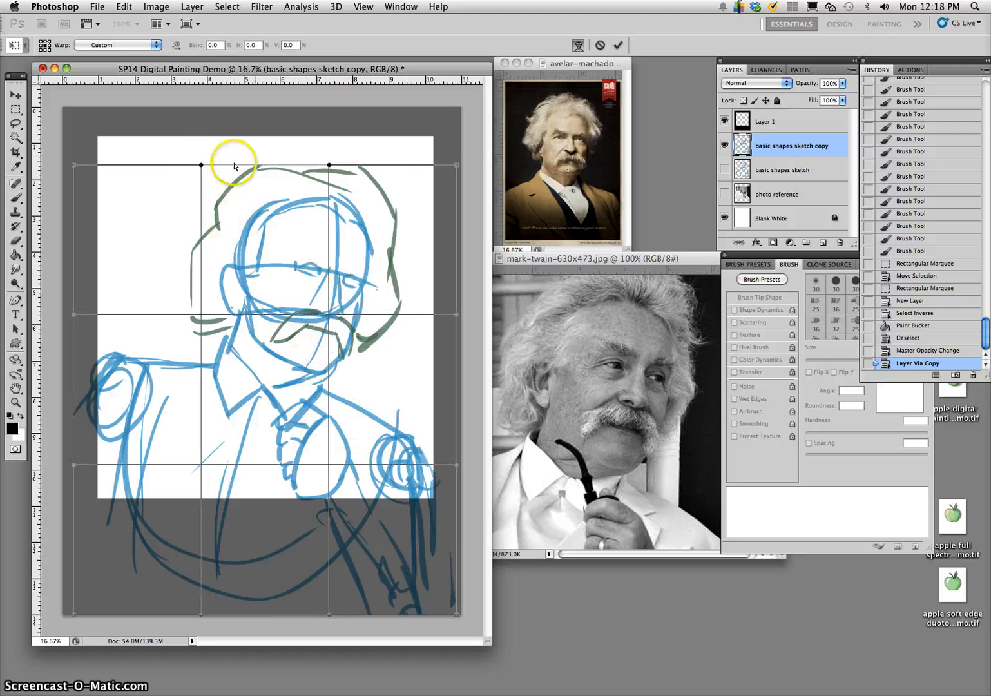
mouse_move(197, 164)
mouse_down()
mouse_move(188, 155)
mouse_move(208, 161)
mouse_move(201, 148)
mouse_up()
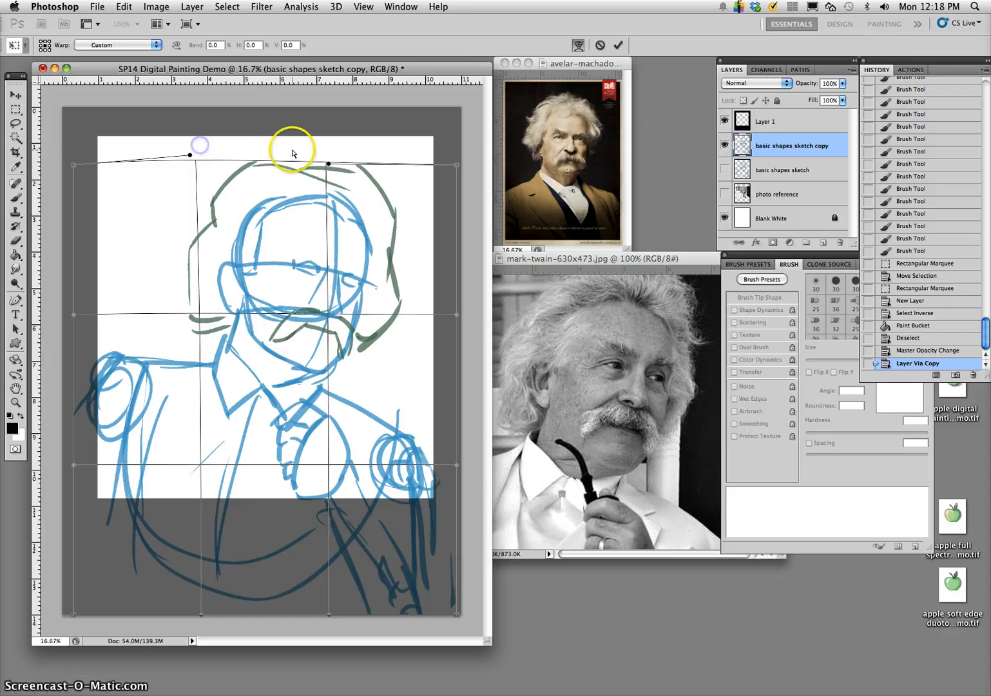
drag(306, 160, 309, 129)
mouse_move(348, 171)
mouse_down()
mouse_move(427, 261)
mouse_move(470, 282)
mouse_move(458, 250)
mouse_move(478, 261)
mouse_up()
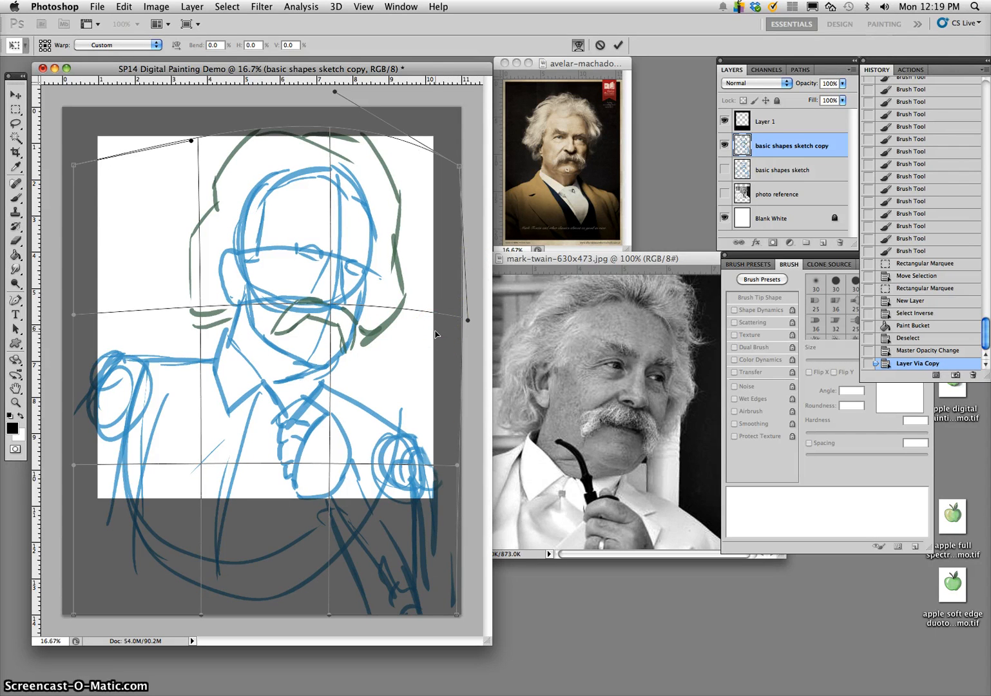
- Warp the sketch copy's lower right and left edges slightly inward and shift the collar and neck area slightly right
mouse_move(434, 438)
mouse_down()
mouse_move(401, 421)
mouse_move(394, 427)
mouse_move(339, 376)
mouse_move(322, 289)
mouse_move(396, 228)
mouse_move(354, 205)
mouse_move(464, 275)
mouse_move(296, 387)
mouse_move(449, 584)
mouse_up()
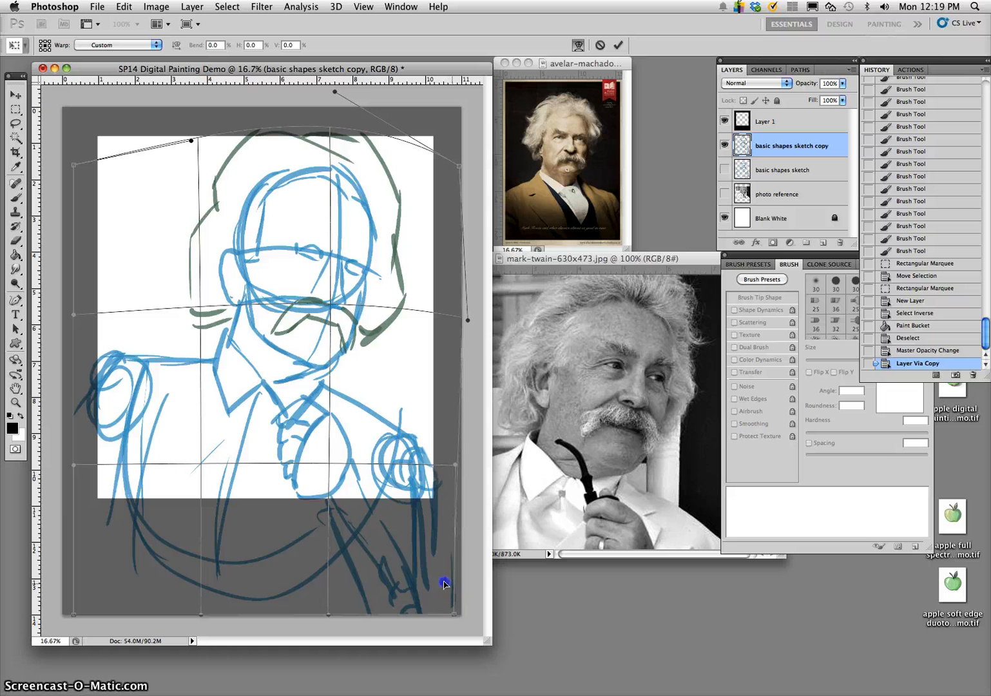
drag(88, 504, 74, 504)
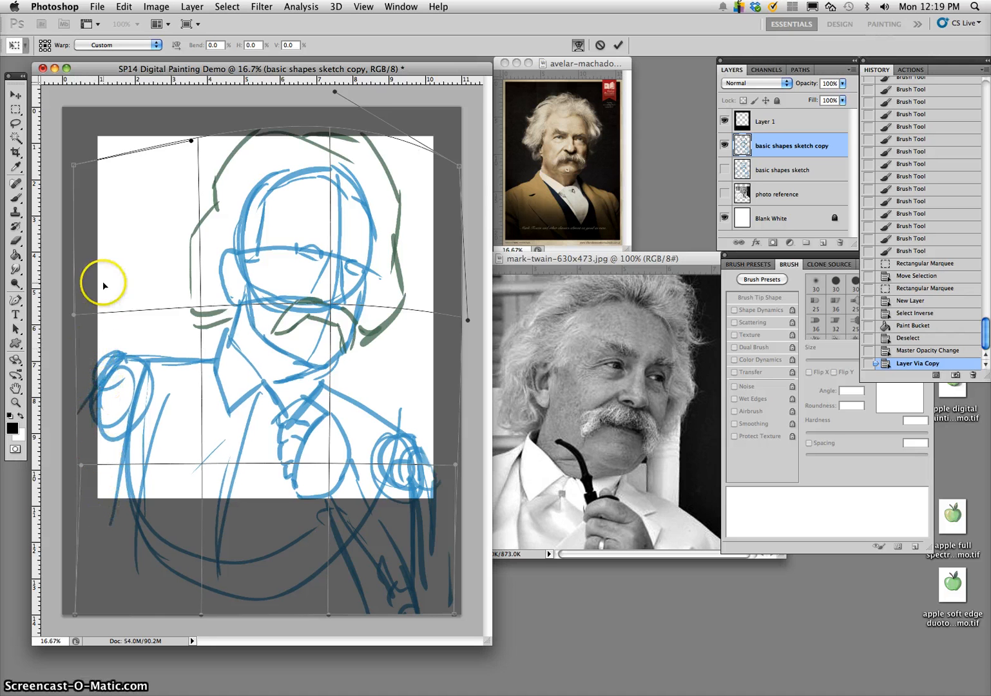
drag(77, 319, 85, 322)
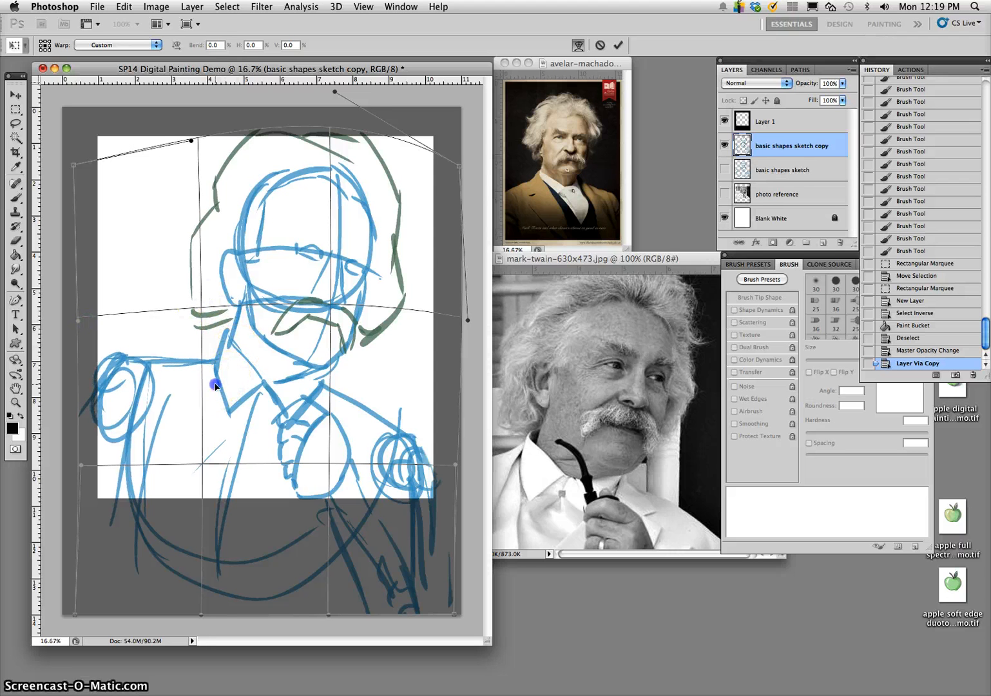
drag(214, 385, 219, 385)
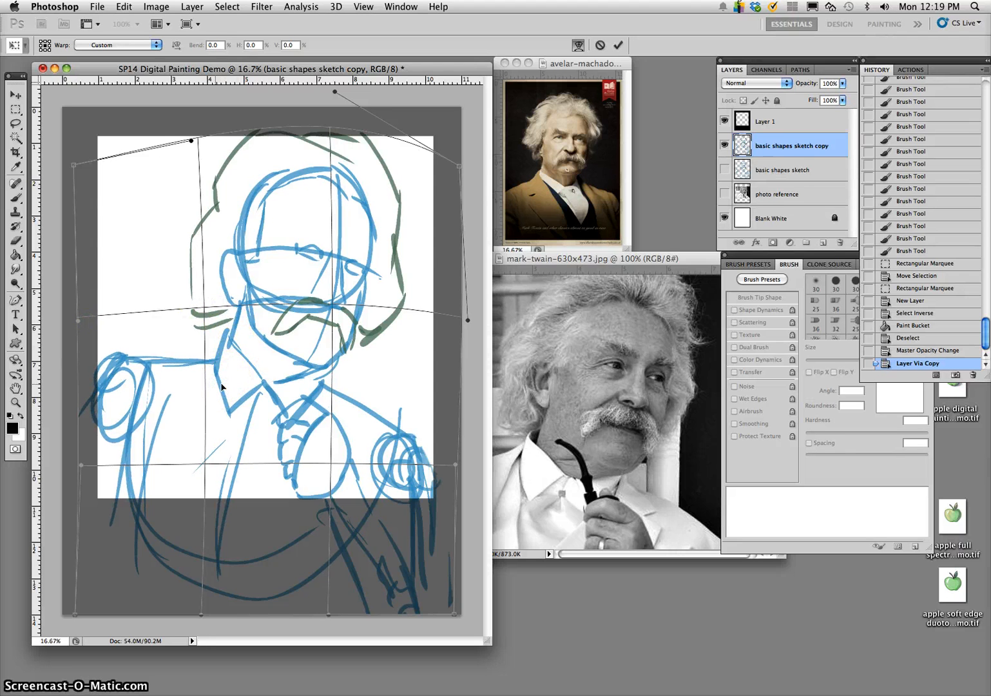
mouse_move(212, 391)
mouse_down()
mouse_move(203, 390)
mouse_move(227, 392)
mouse_up()
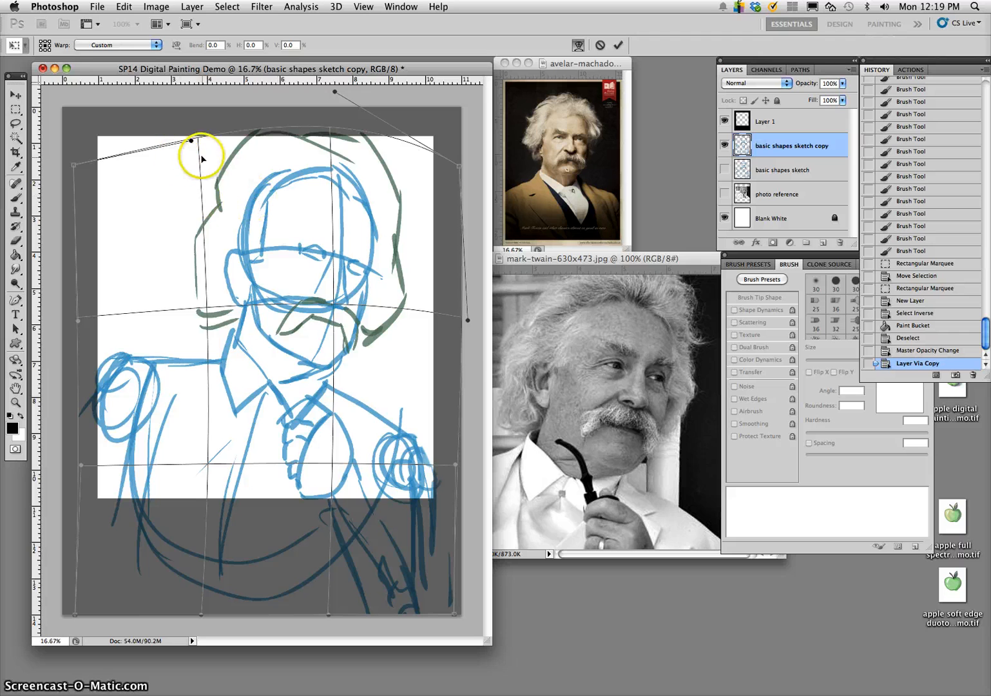
- Pull the warp's upper left area down and outward, adjust its upper right edge, and apply the transformation
drag(200, 166, 186, 180)
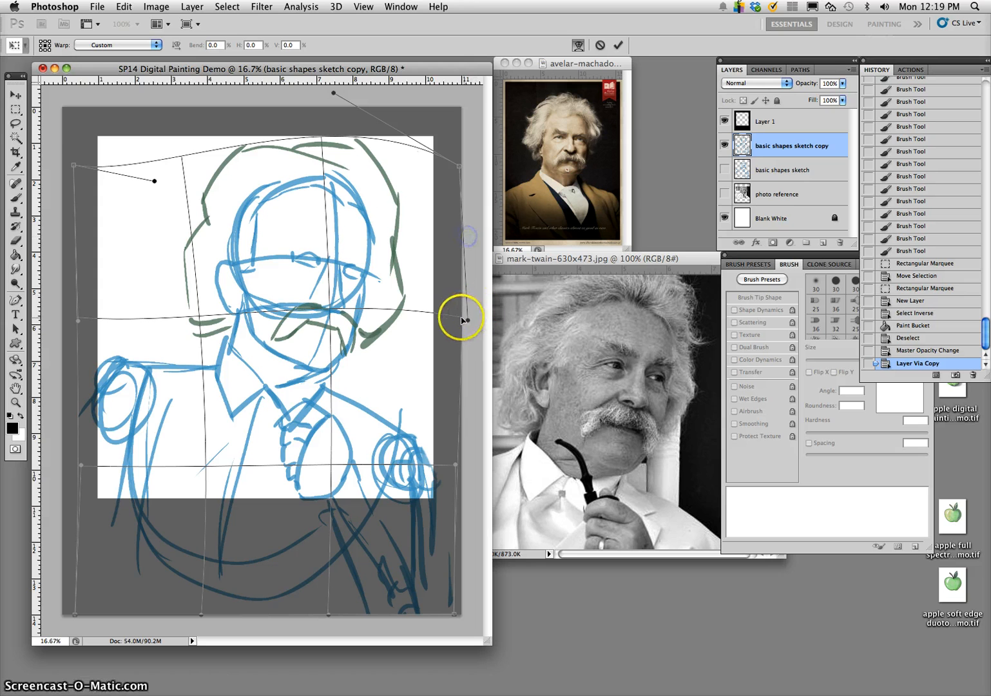
drag(466, 319, 468, 320)
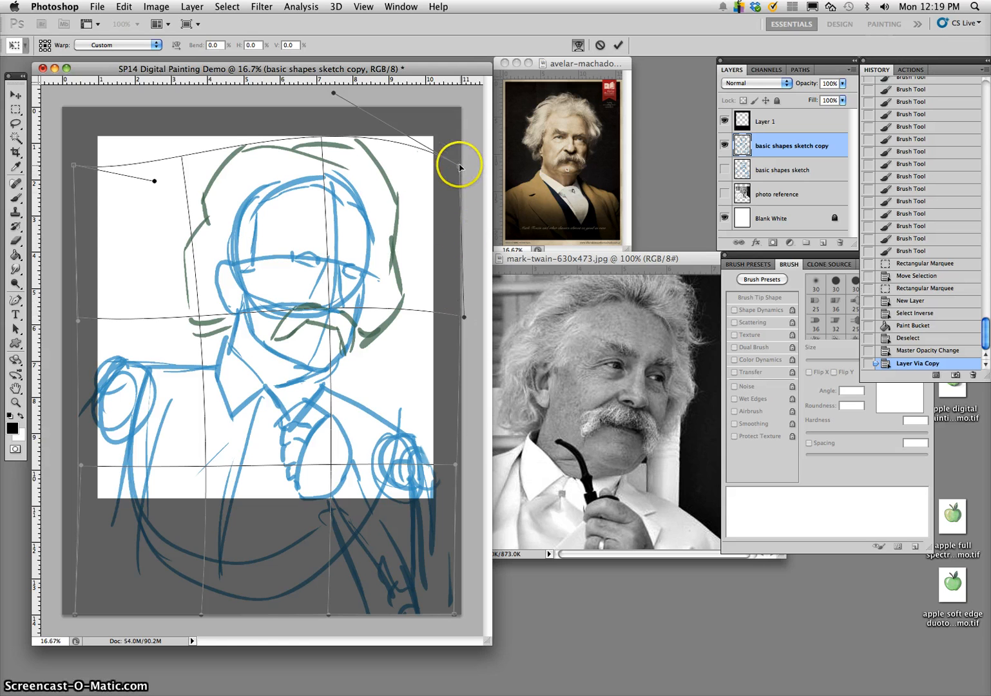
drag(459, 168, 477, 170)
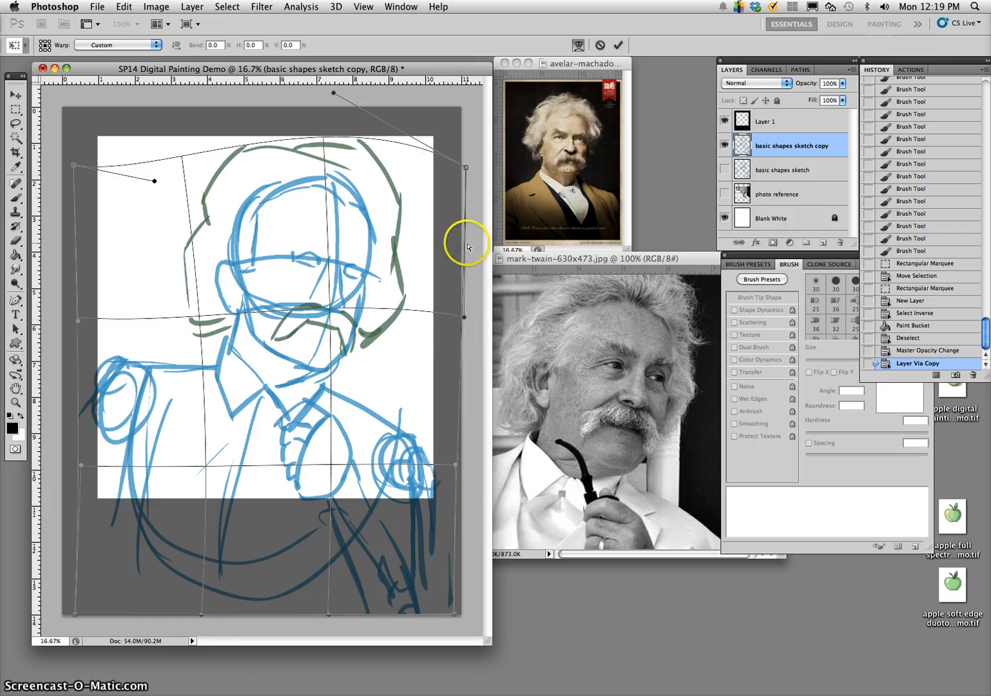
key(l)
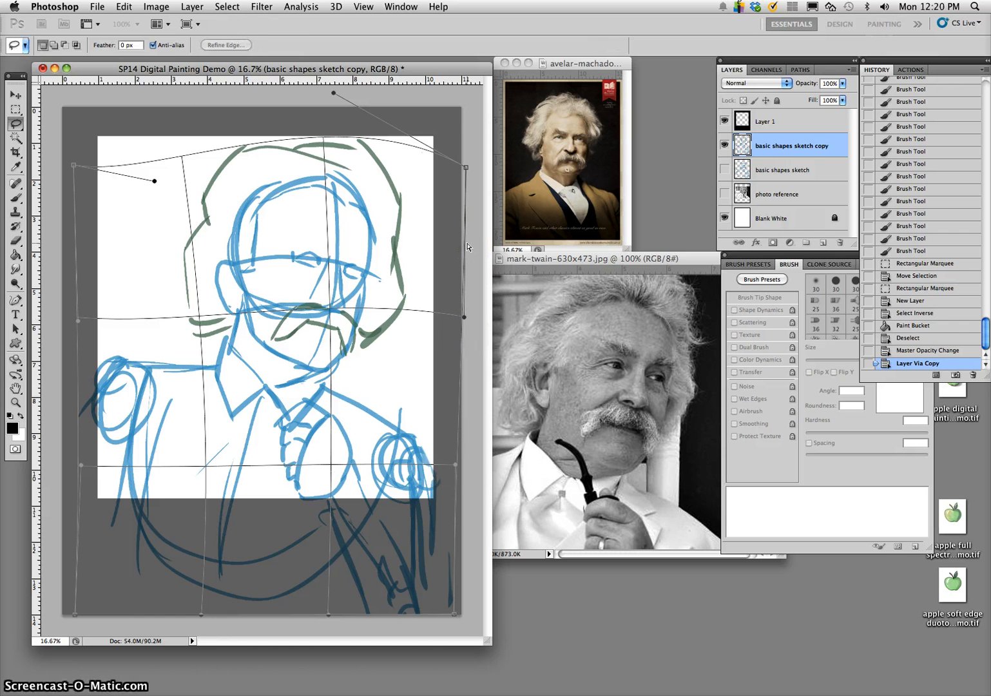
key(Return)
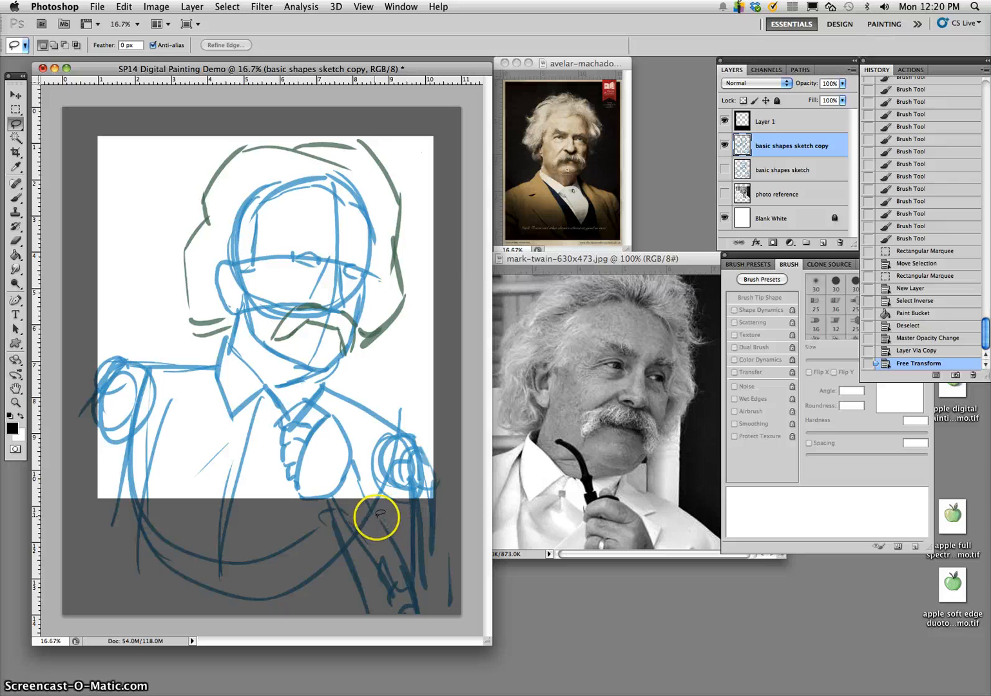
- Scale the black frame layer to about 108% width and 105% height, move it slightly upward, and apply the transformation
click(785, 116)
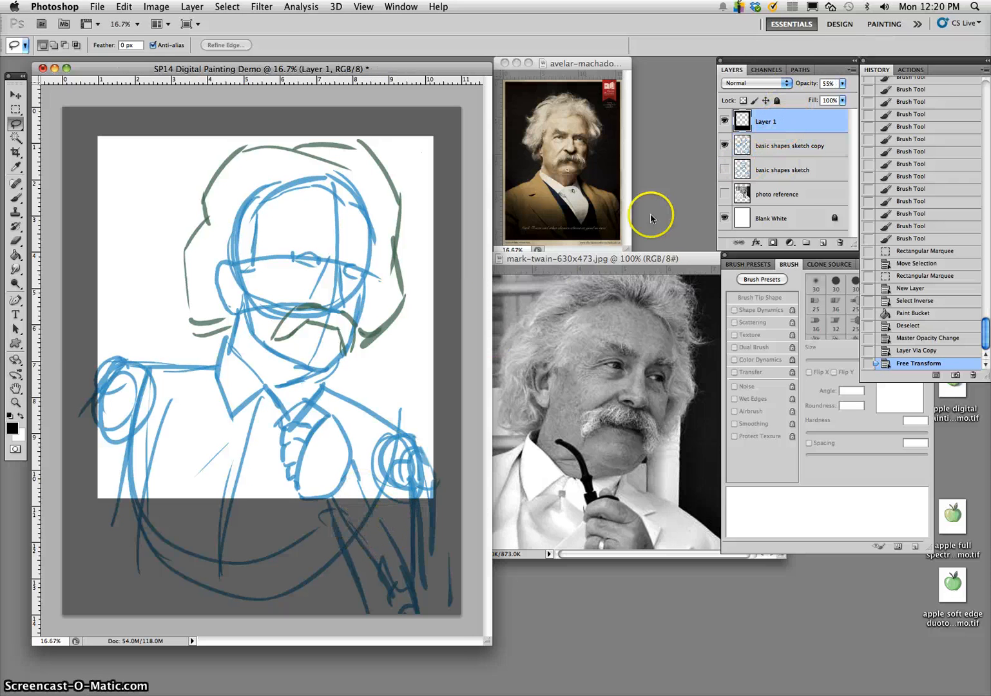
key(super+t)
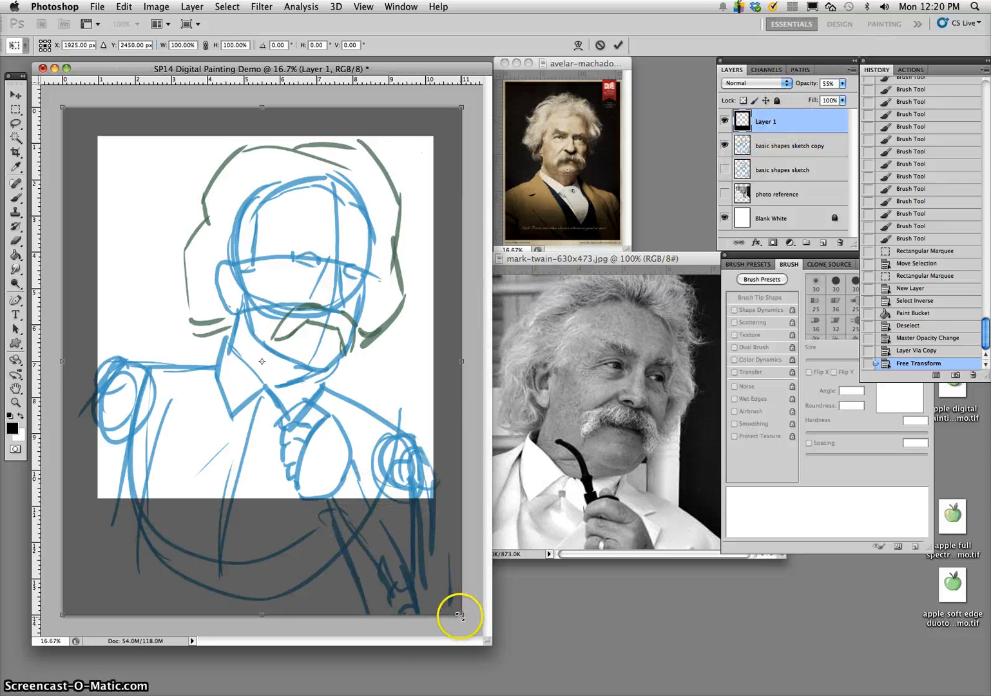
drag(462, 614, 481, 634)
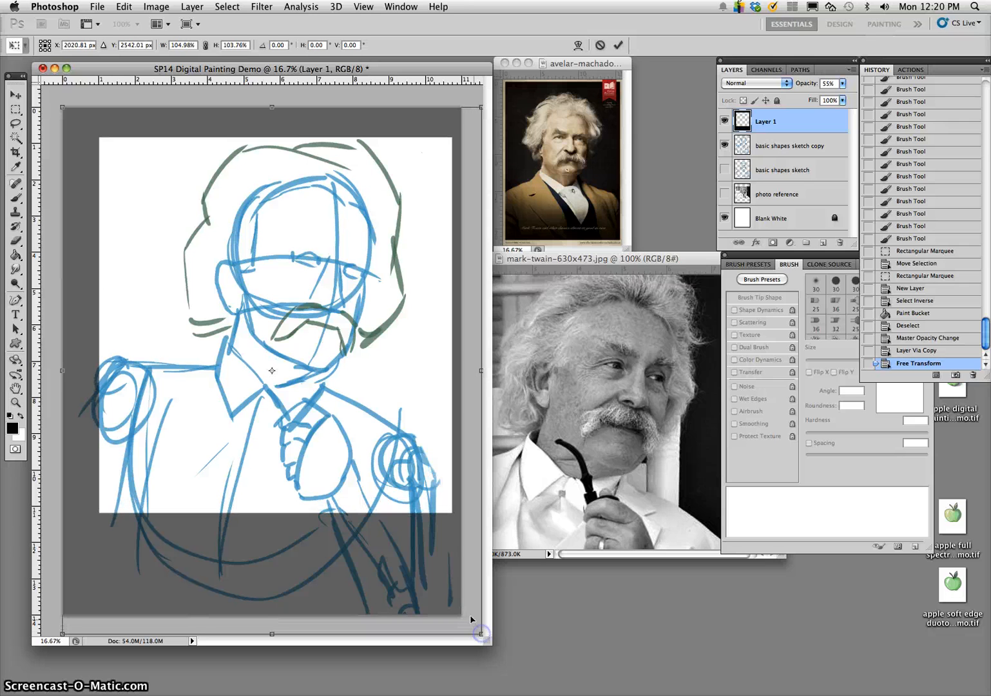
click(198, 307)
drag(62, 108, 48, 99)
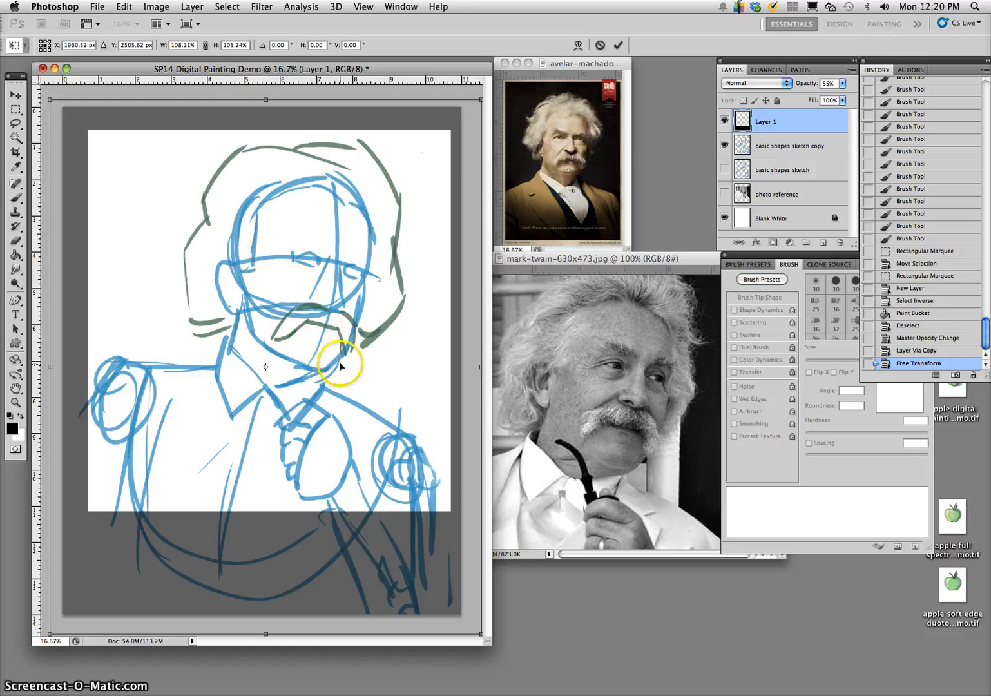
drag(337, 400, 337, 392)
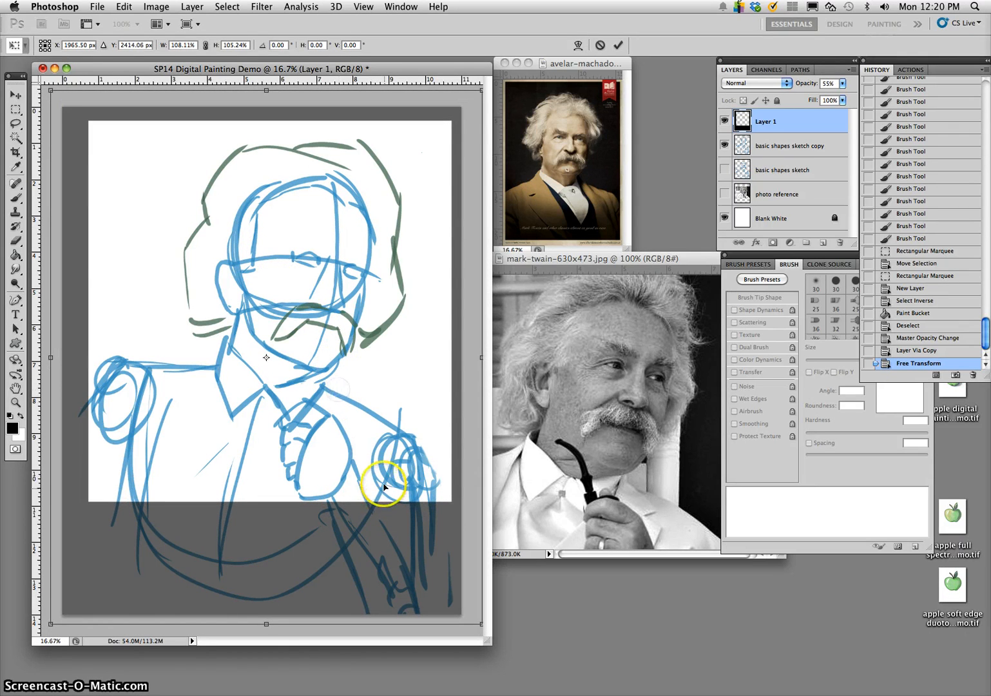
key(l)
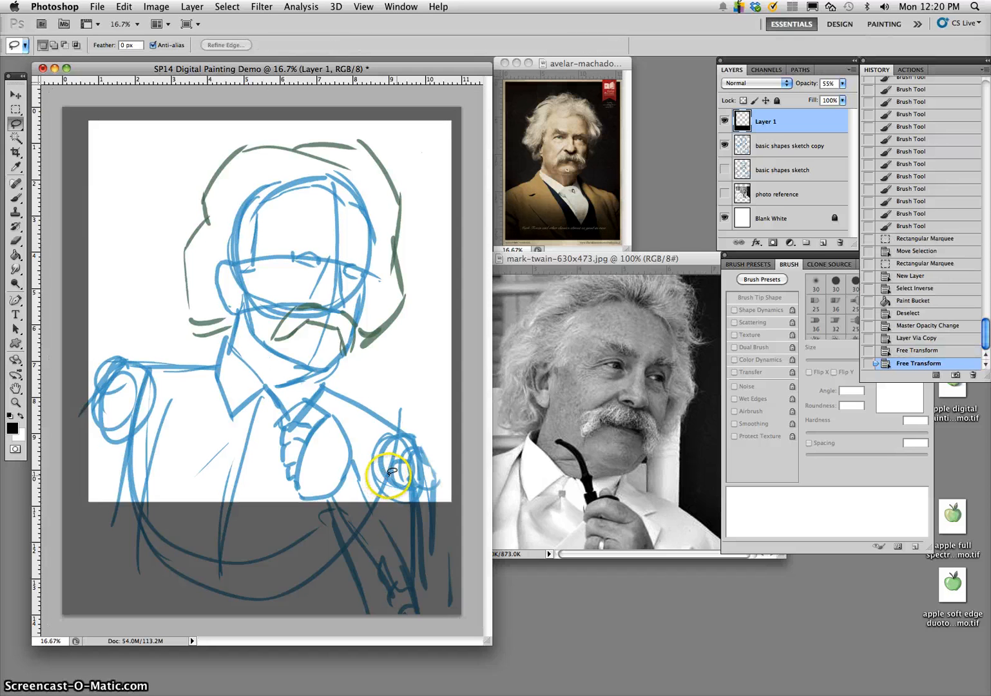
- Lock the black frame layer completely and add a new layer directly above the sketch copy
click(702, 213)
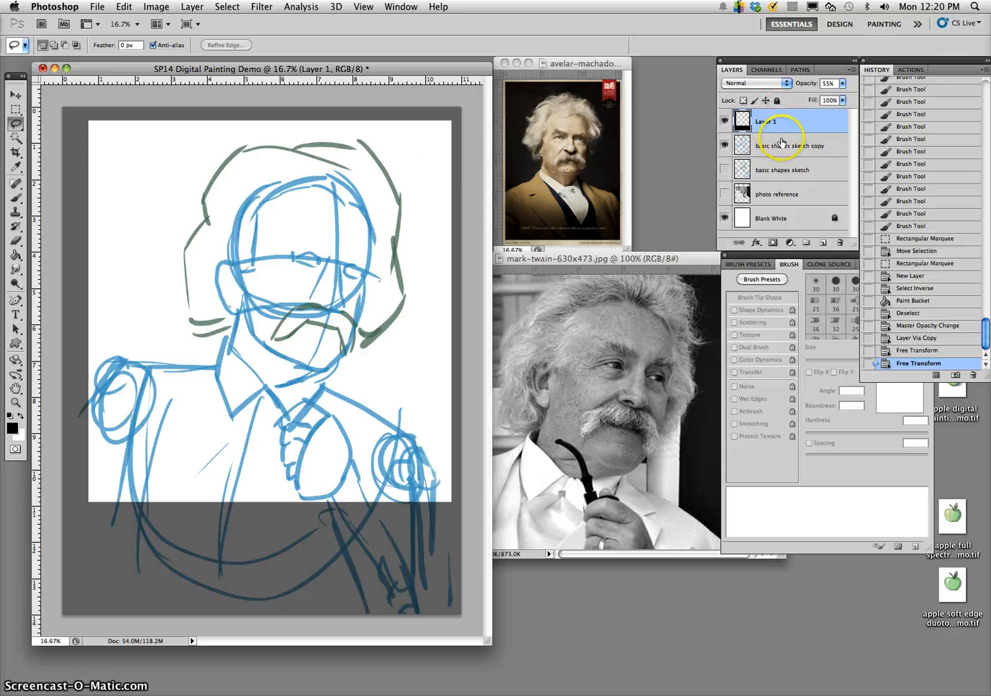
click(778, 101)
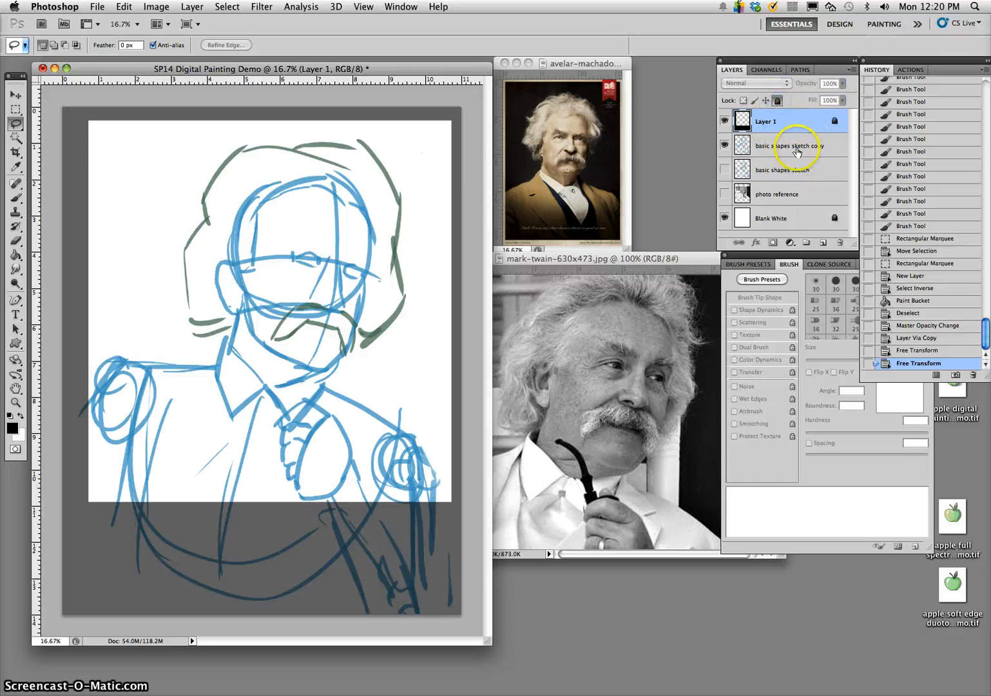
click(790, 146)
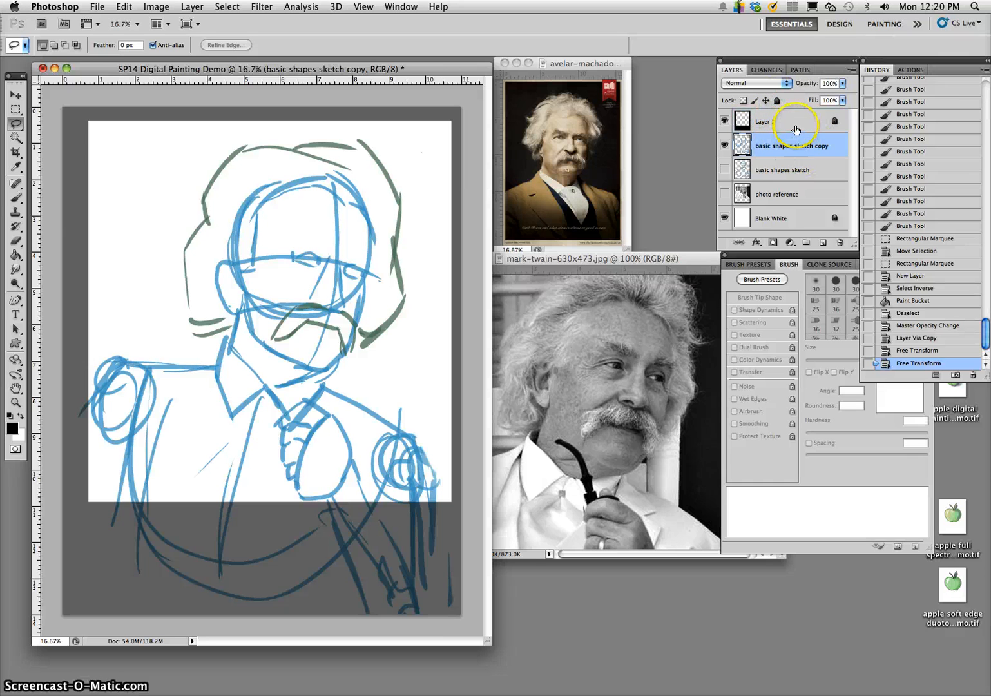
click(797, 129)
click(783, 144)
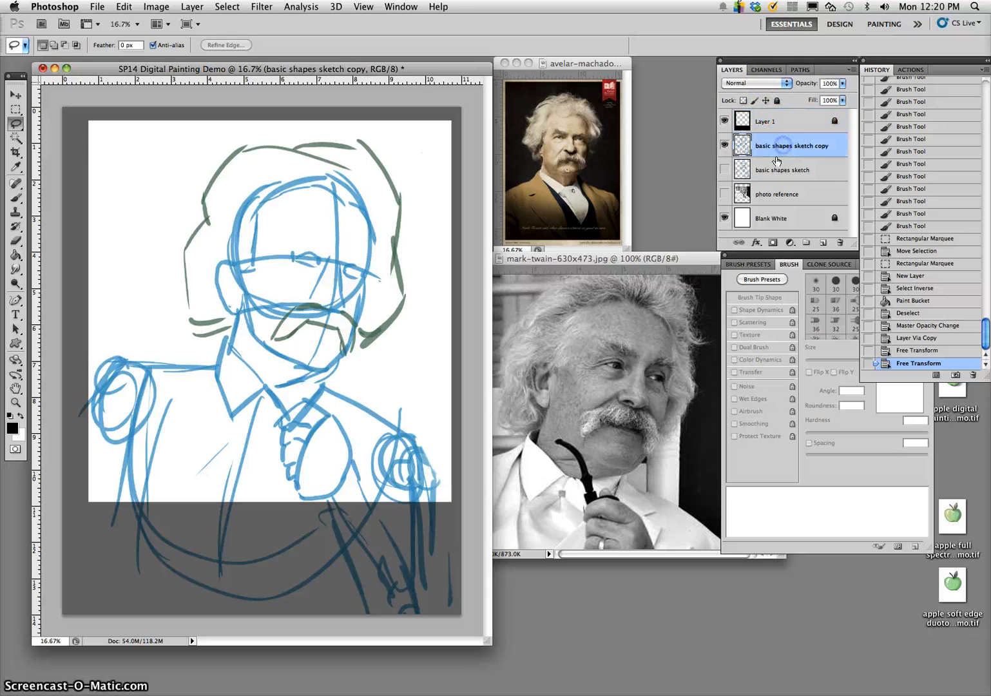
click(823, 243)
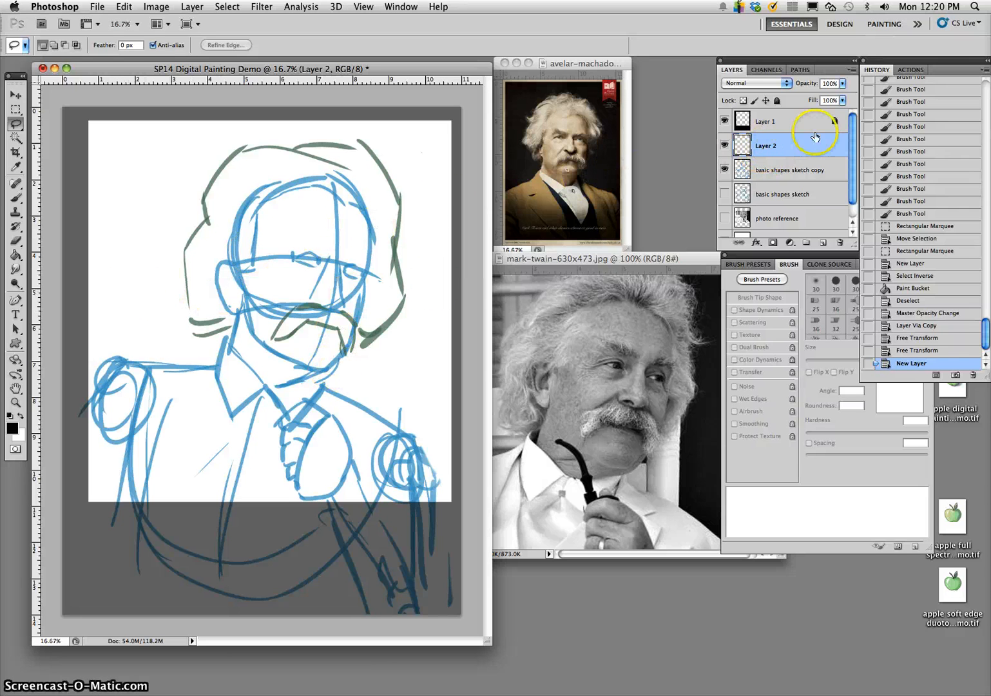
- Set up the Brush with a light beige sampled foreground colour, 100% opacity and a 277 px size
click(16, 200)
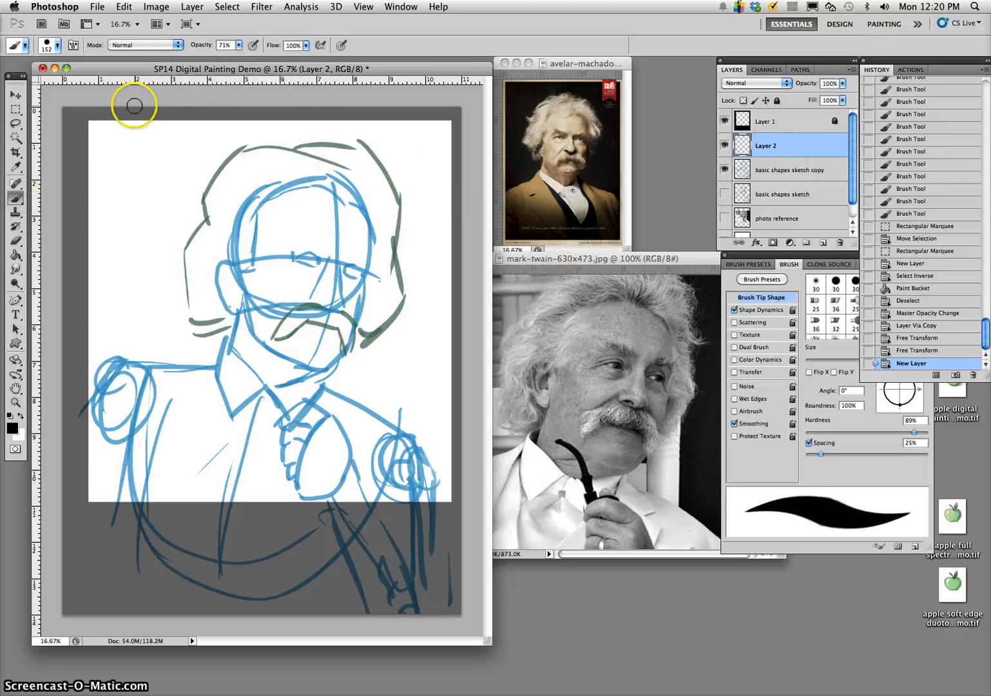
click(12, 428)
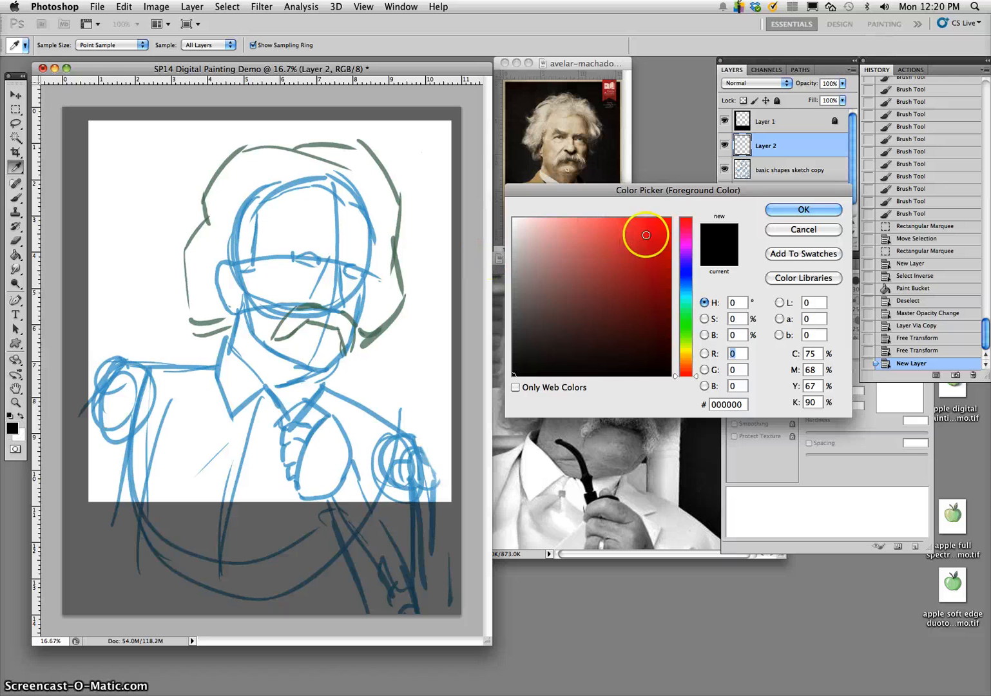
click(813, 210)
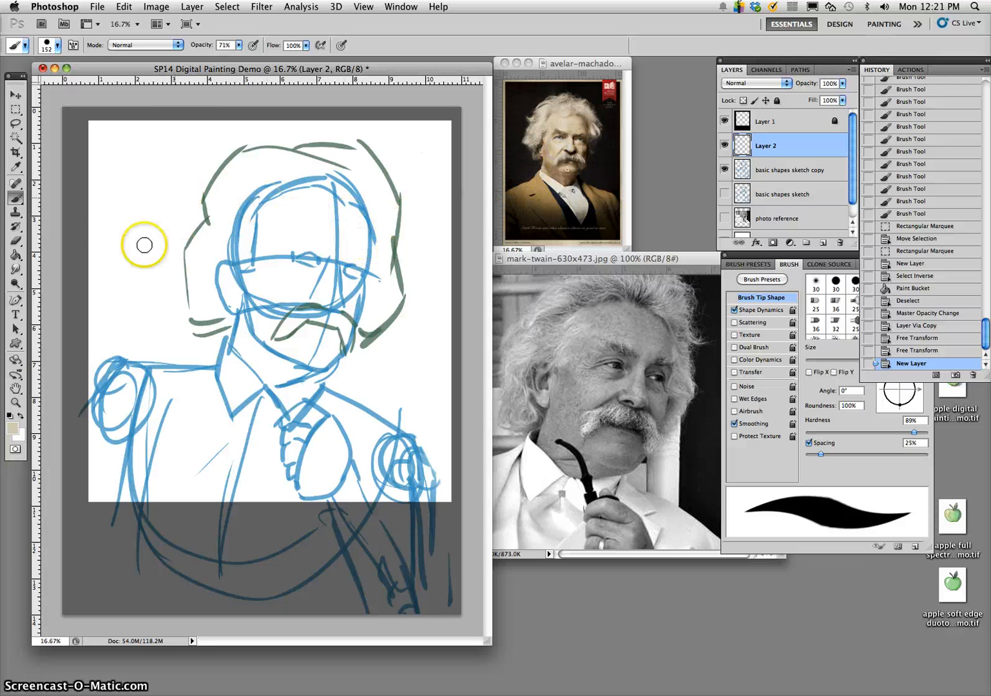
click(239, 45)
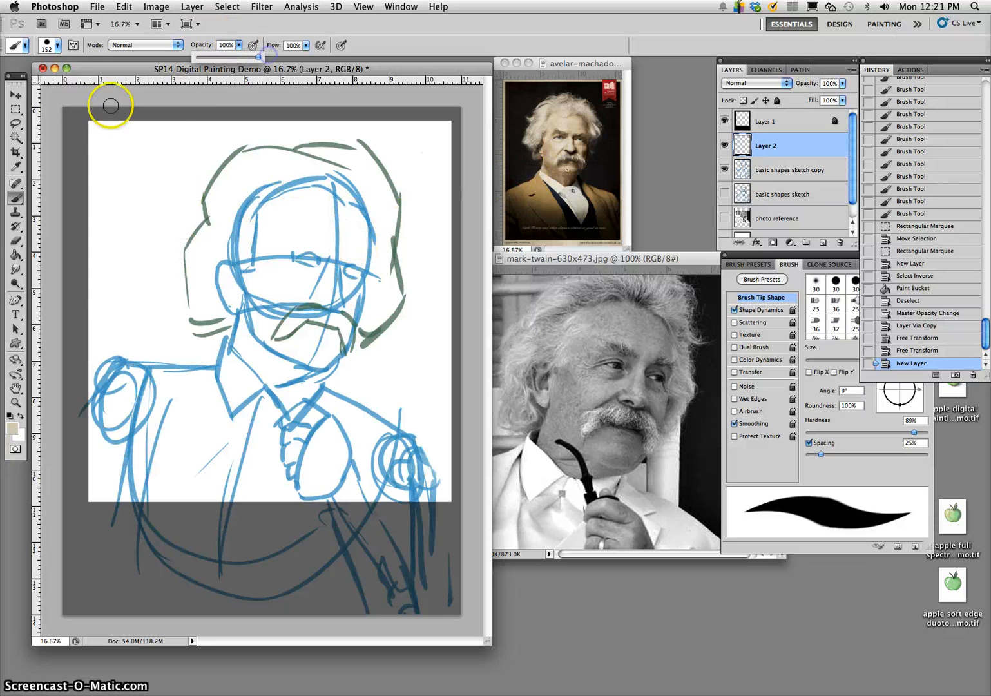
click(57, 45)
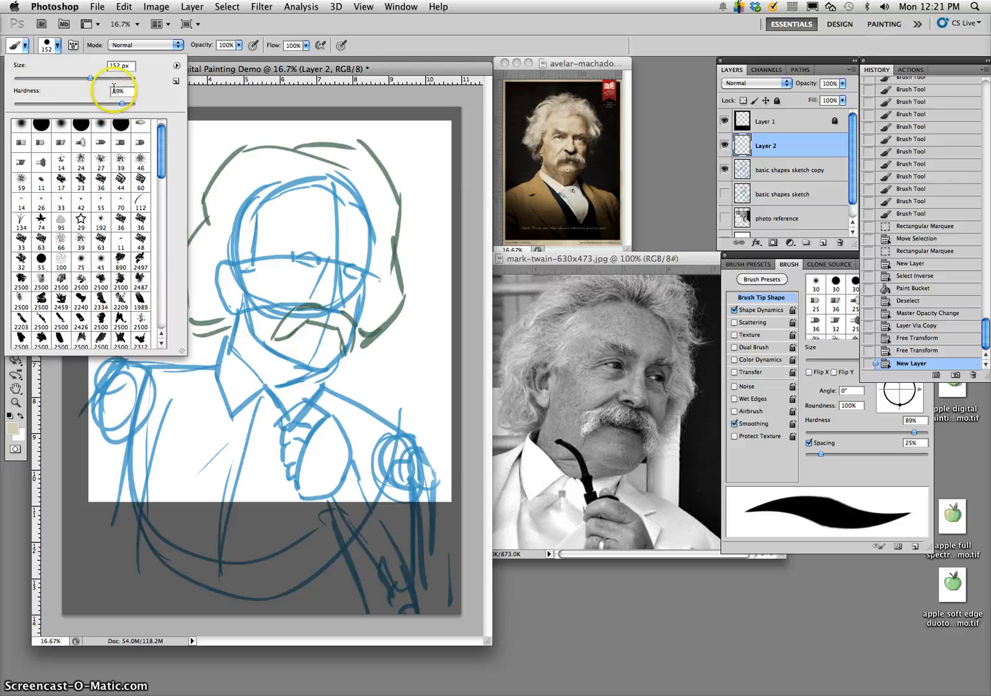
click(109, 78)
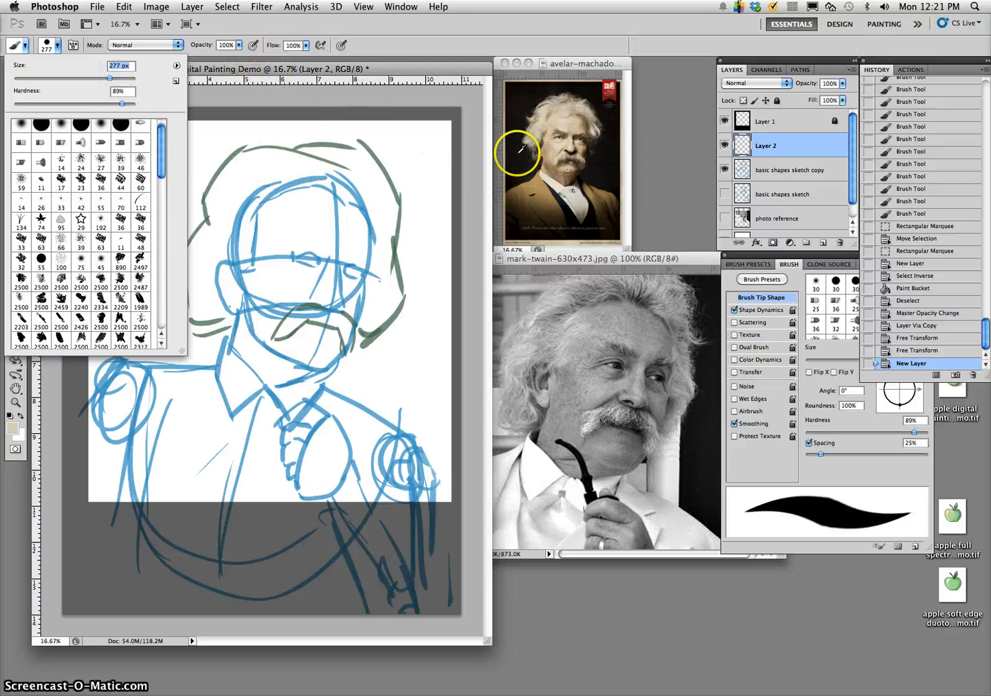
- Sample light skin tones from the colour poster's face and paint them along the top and both sides of the sketched forehead
alt+click(553, 139)
mouse_move(281, 221)
mouse_down()
mouse_move(291, 206)
mouse_move(279, 208)
mouse_move(313, 195)
mouse_move(289, 205)
mouse_move(331, 204)
mouse_up()
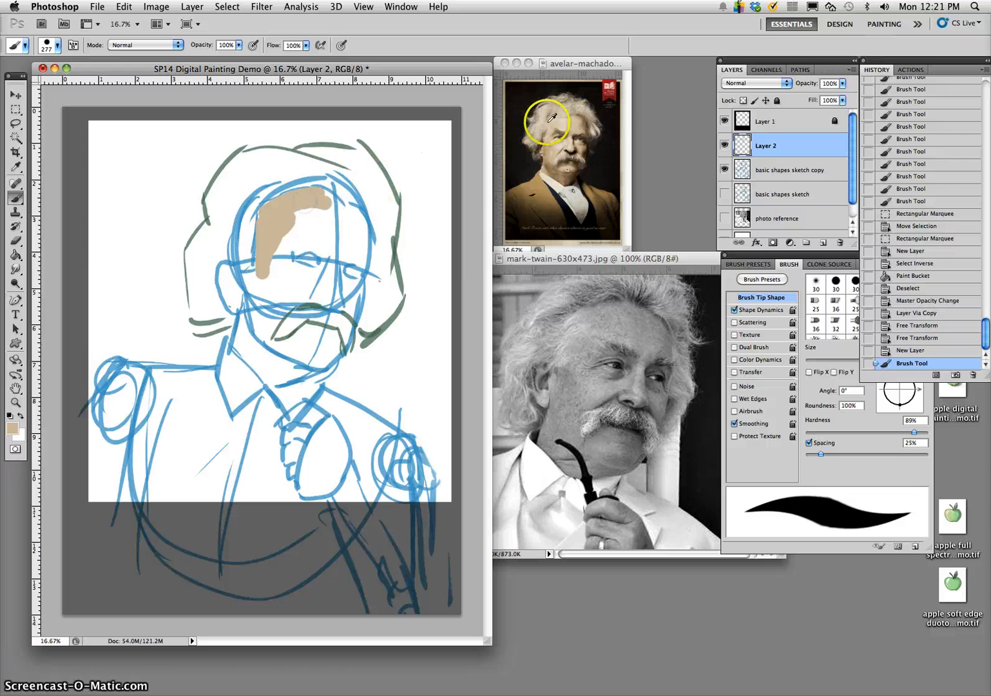
alt+click(561, 138)
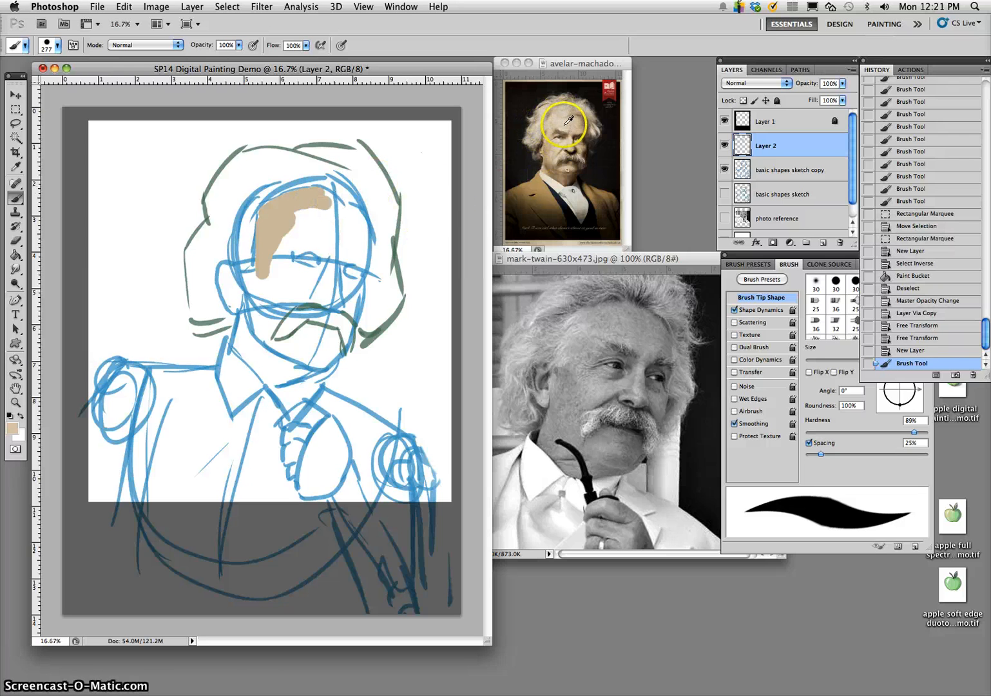
mouse_move(343, 221)
mouse_down()
mouse_move(314, 201)
mouse_move(287, 210)
mouse_move(259, 259)
mouse_up()
alt+click(263, 260)
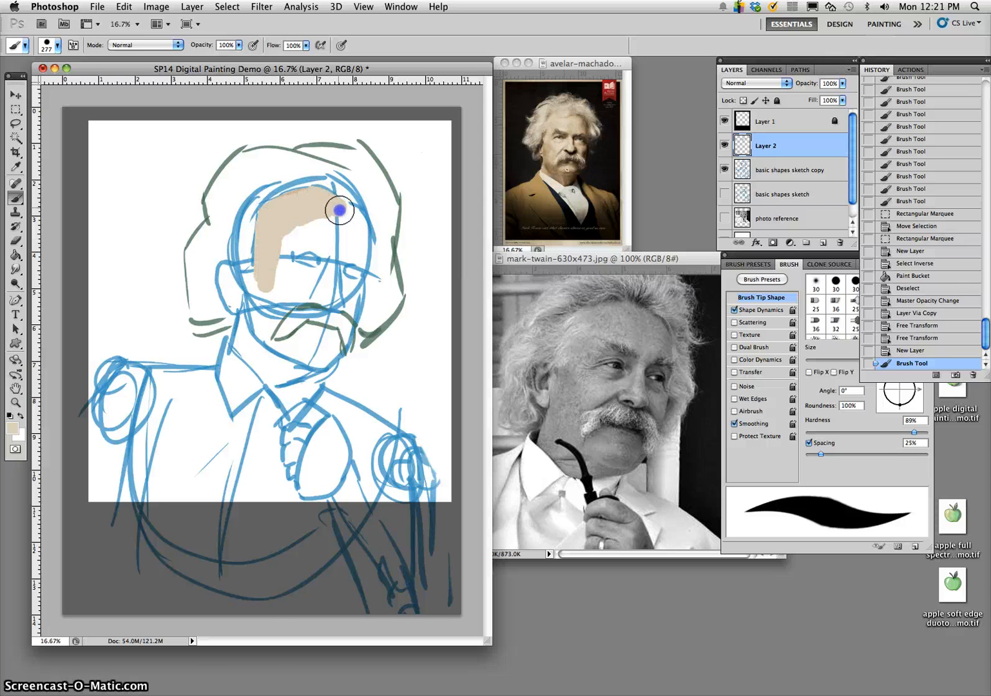
drag(362, 257, 359, 260)
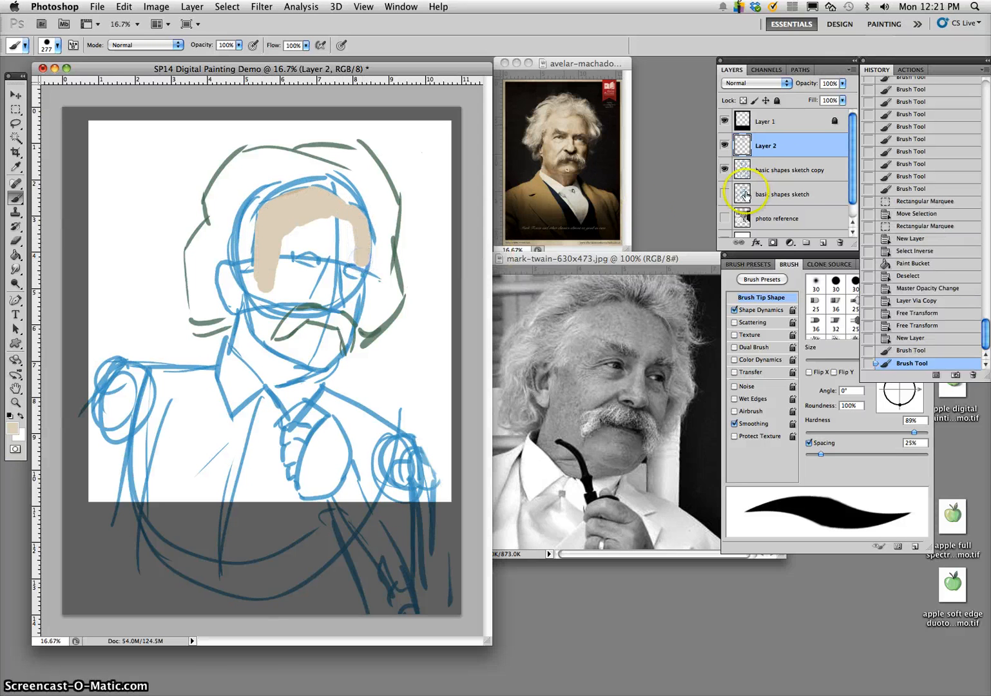
- Move the basic shapes sketch copy layer above Layer 2, lock it completely, and make Layer 2 the active painting layer
drag(787, 178, 786, 145)
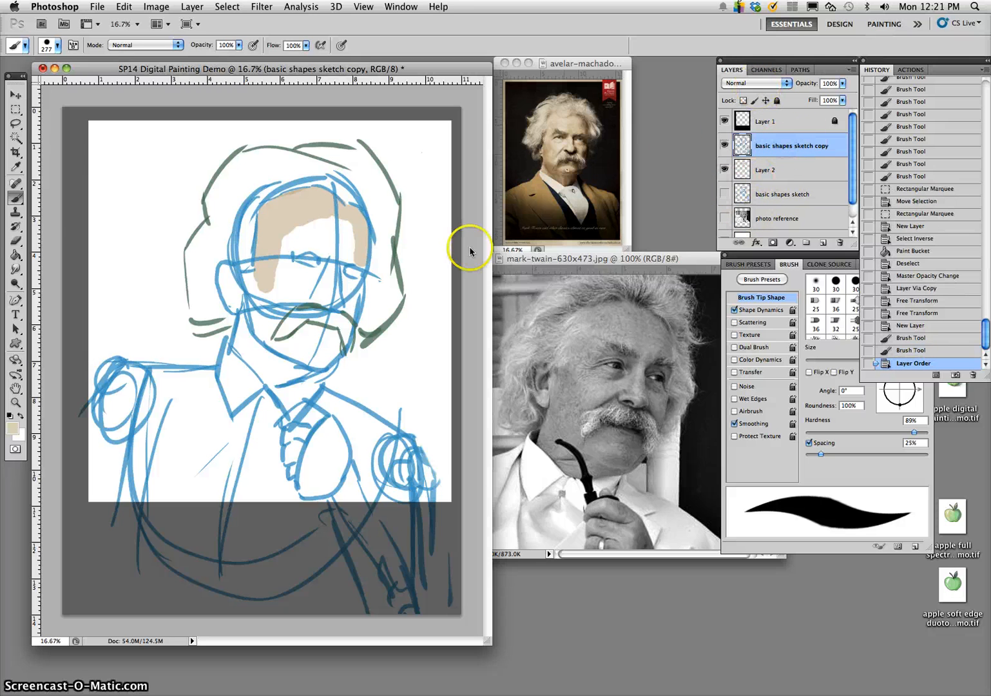
mouse_move(332, 213)
mouse_down()
mouse_move(331, 250)
mouse_move(330, 233)
mouse_up()
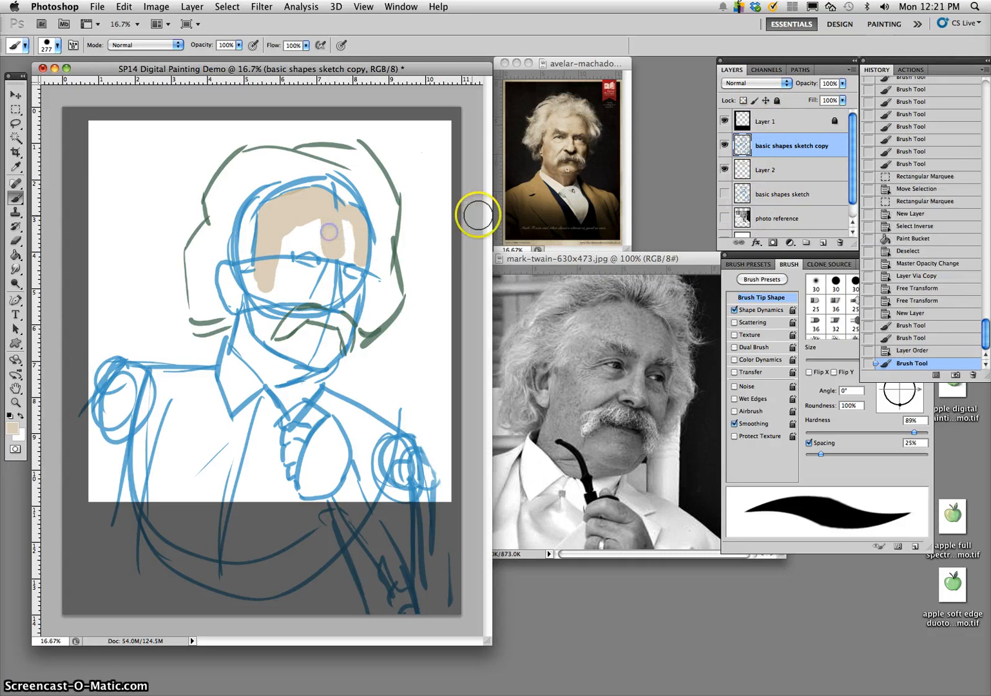
key(ctrl+z)
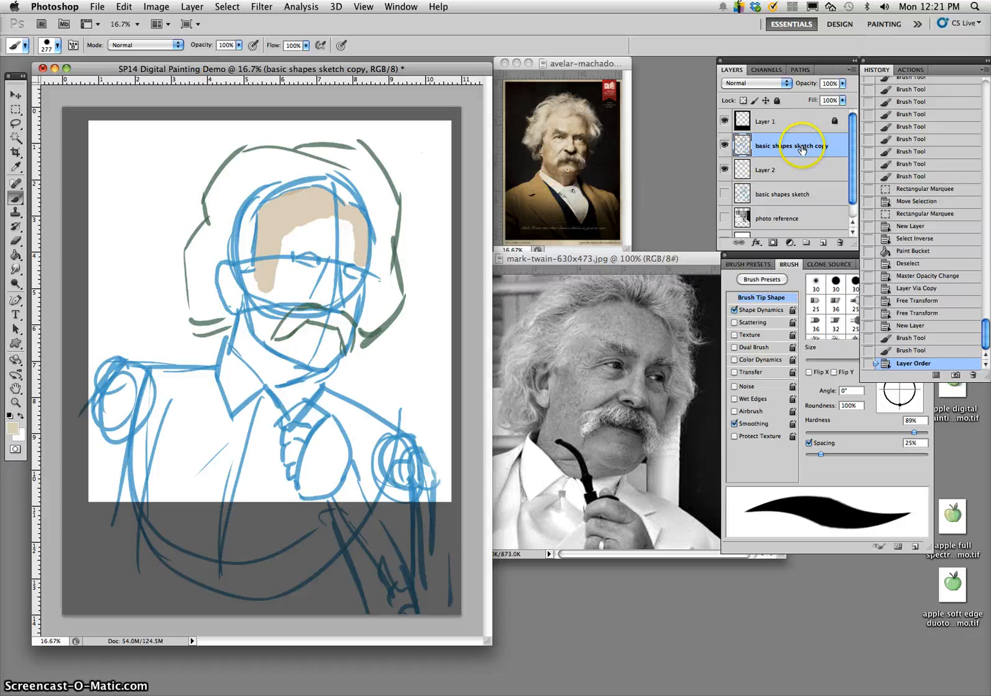
click(777, 99)
click(783, 169)
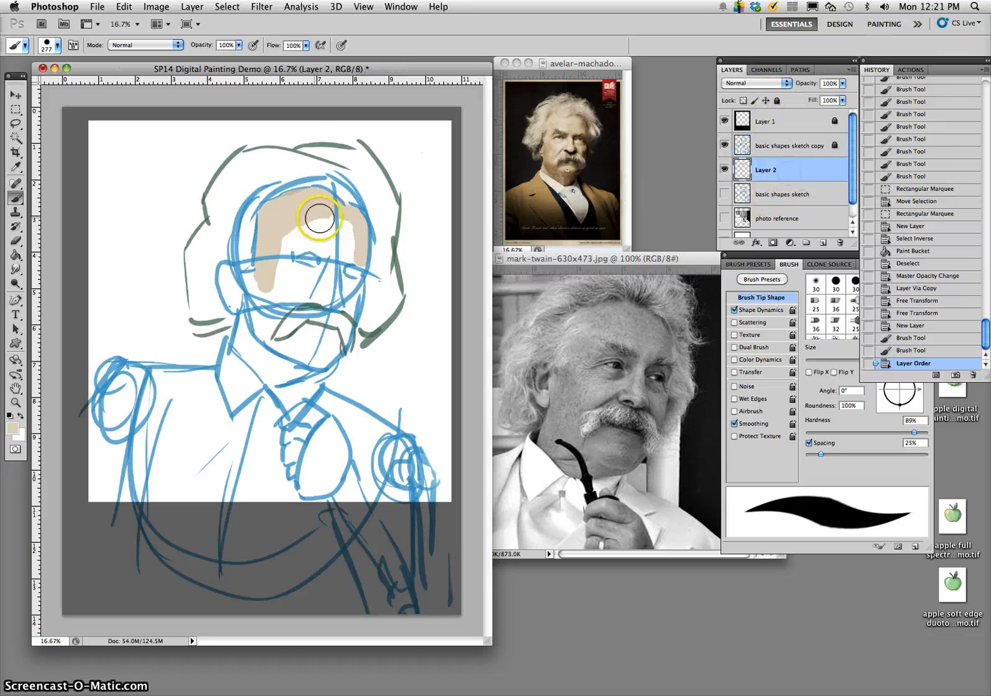
- Block in the rest of the face, the ear, the neck and the raised hand with the beige skin tone
mouse_move(319, 219)
mouse_down()
mouse_move(327, 244)
mouse_move(323, 219)
mouse_move(298, 238)
mouse_up()
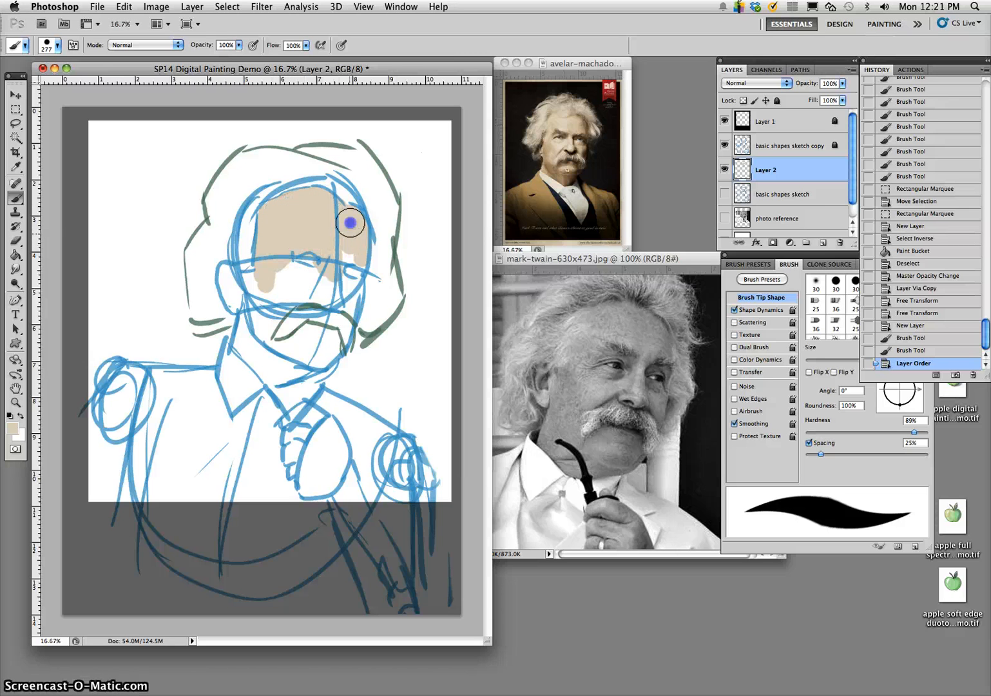
mouse_move(358, 260)
mouse_down()
mouse_move(352, 310)
mouse_move(339, 277)
mouse_move(352, 312)
mouse_move(335, 273)
mouse_move(313, 300)
mouse_move(315, 285)
mouse_move(276, 307)
mouse_move(287, 274)
mouse_move(266, 301)
mouse_move(263, 264)
mouse_up()
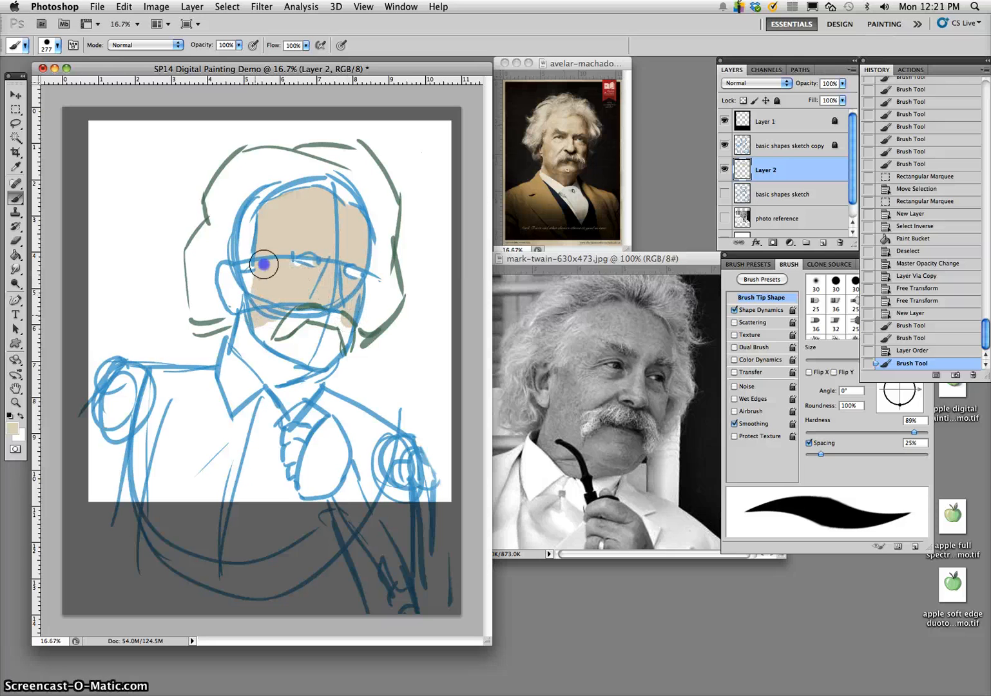
mouse_move(273, 317)
mouse_down()
mouse_move(292, 279)
mouse_move(281, 343)
mouse_move(271, 347)
mouse_up()
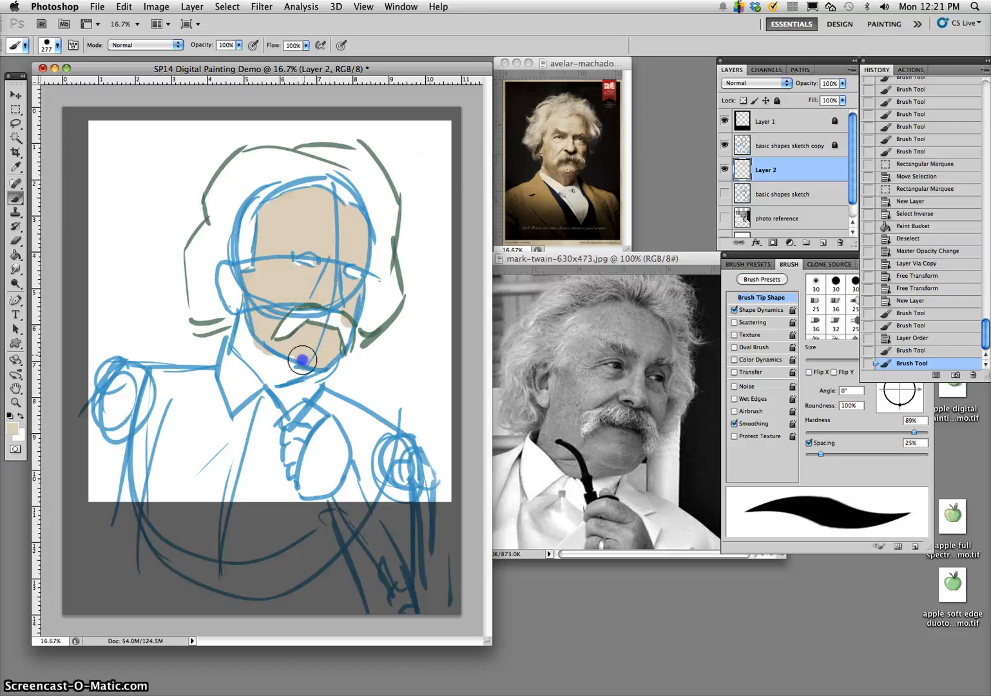
mouse_move(297, 369)
mouse_down()
mouse_move(270, 376)
mouse_move(255, 363)
mouse_move(239, 346)
mouse_move(244, 306)
mouse_move(269, 363)
mouse_move(232, 300)
mouse_up()
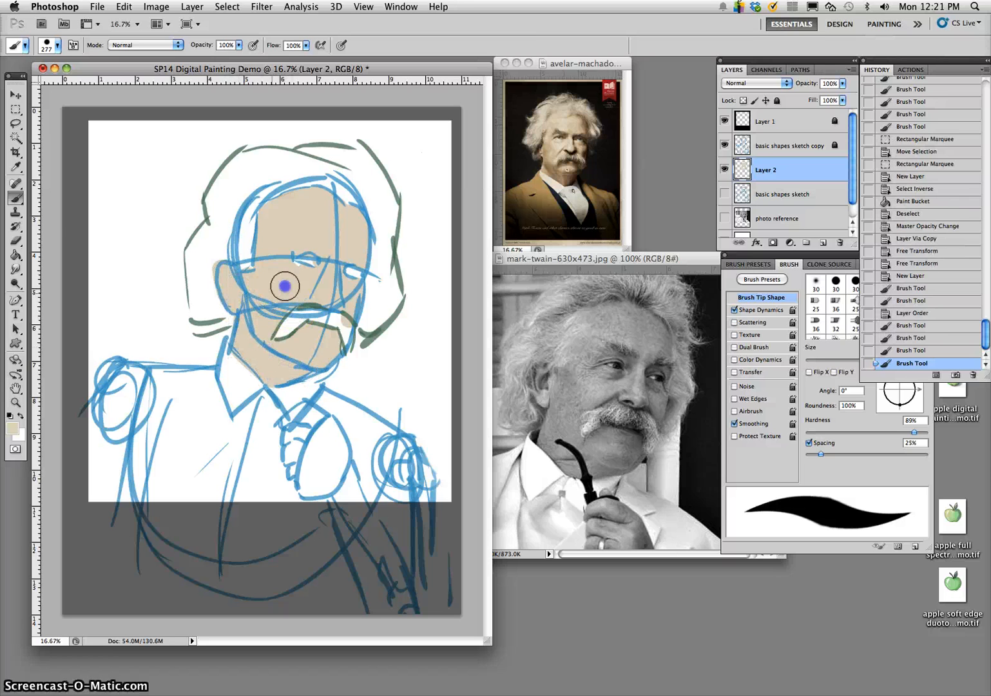
click(319, 423)
mouse_move(307, 410)
mouse_down()
mouse_move(336, 449)
mouse_move(334, 479)
mouse_move(321, 478)
mouse_move(314, 457)
mouse_move(293, 462)
mouse_move(299, 479)
mouse_move(337, 478)
mouse_up()
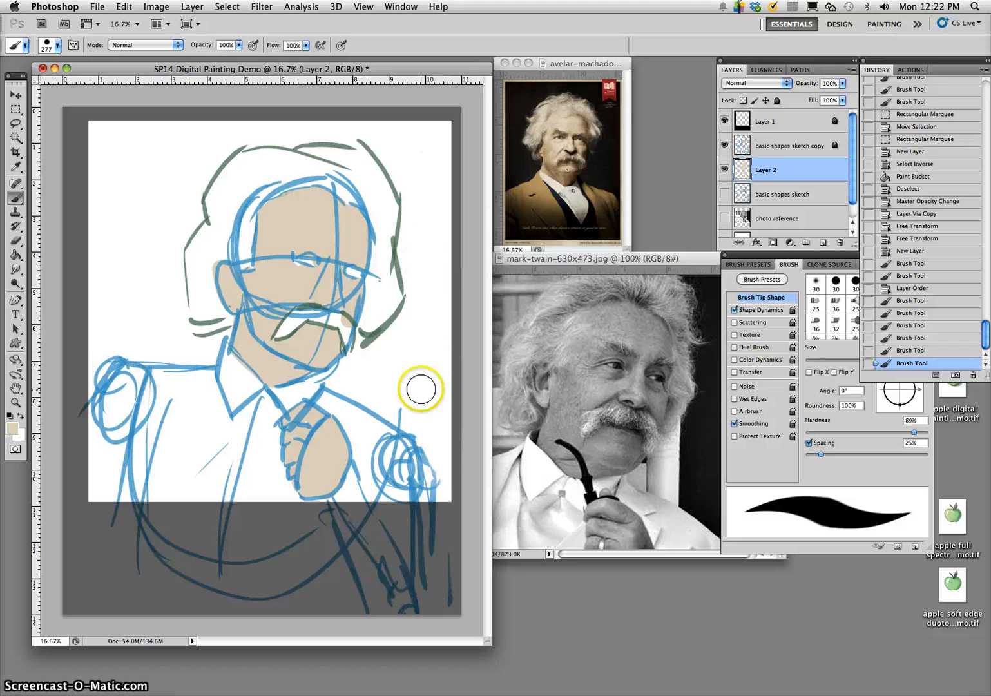
- Sample the jacket's tan from the colour poster and block in the left shoulder and sleeve with it
alt+click(542, 187)
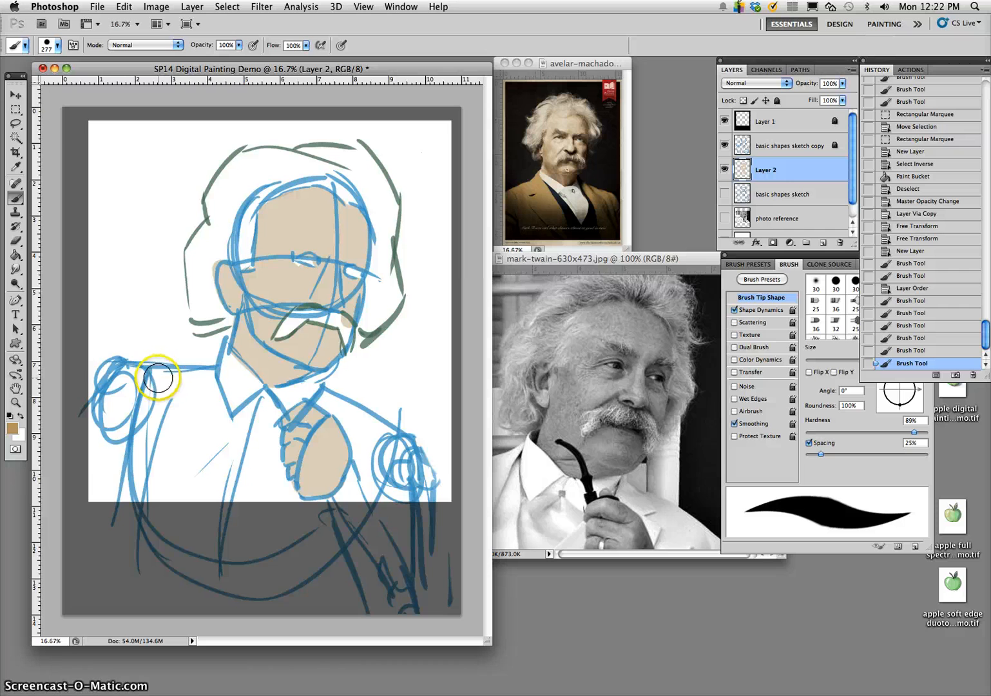
mouse_move(161, 377)
mouse_down()
mouse_move(127, 445)
mouse_move(125, 477)
mouse_move(174, 370)
mouse_move(109, 385)
mouse_move(90, 435)
mouse_move(106, 416)
mouse_move(103, 456)
mouse_move(115, 435)
mouse_move(98, 481)
mouse_move(102, 465)
mouse_move(111, 485)
mouse_move(134, 447)
mouse_move(127, 494)
mouse_up()
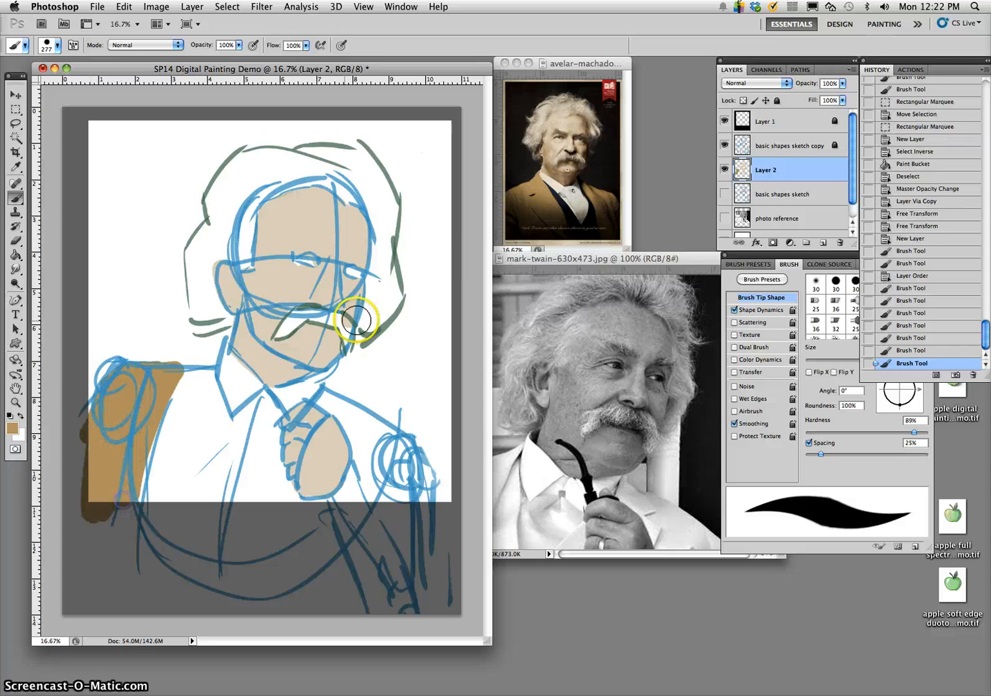
- Shift the foreground colour to blue #6fa7bf and repaint the left shoulder and sleeve, extending the blue up to the collar
click(13, 429)
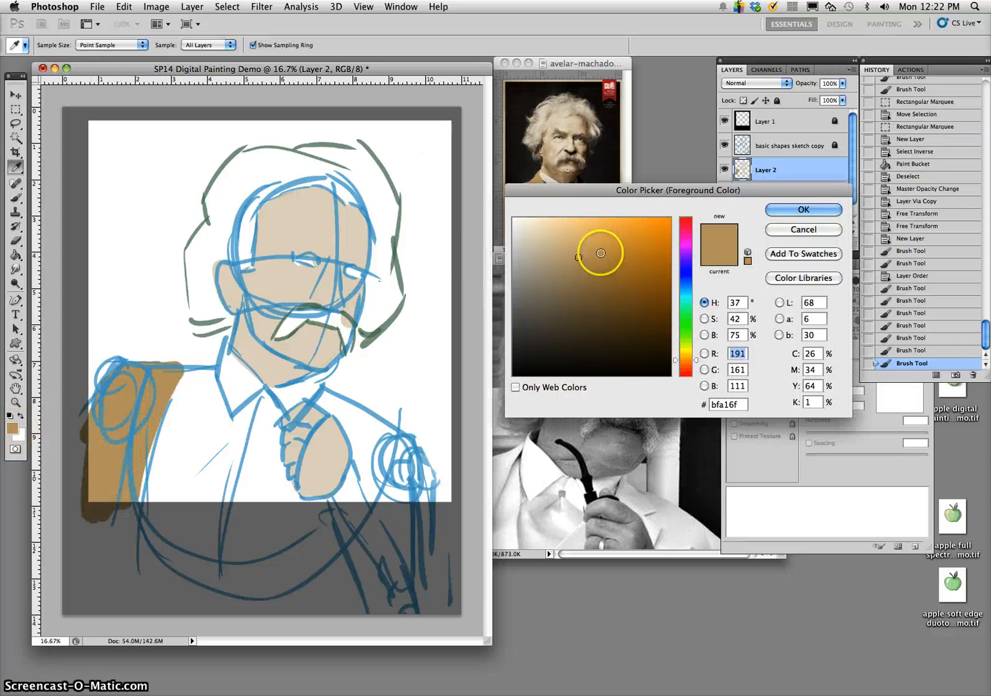
click(684, 298)
drag(687, 288, 687, 288)
click(686, 284)
click(802, 211)
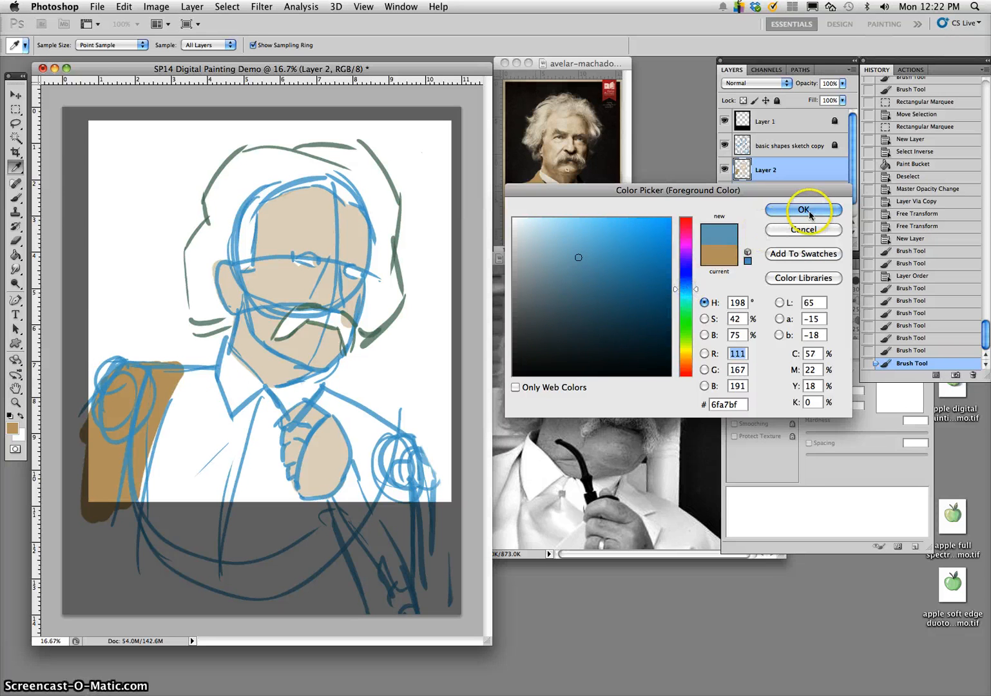
click(172, 374)
drag(172, 374, 161, 397)
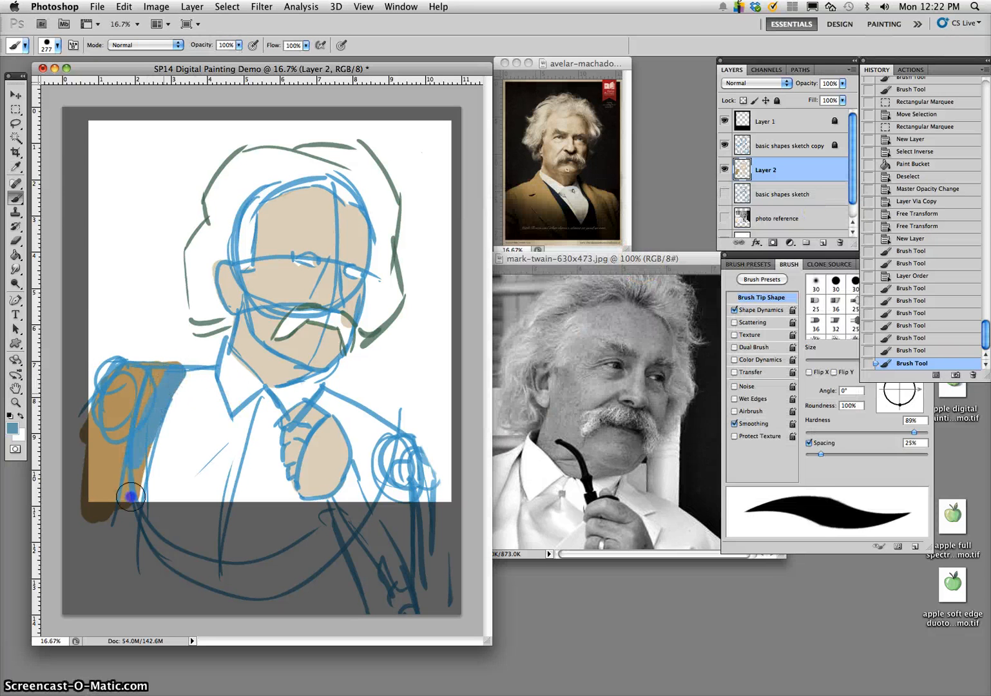
mouse_move(130, 496)
mouse_down()
mouse_move(148, 442)
mouse_move(132, 461)
mouse_move(140, 418)
mouse_move(105, 484)
mouse_move(127, 402)
mouse_move(89, 477)
mouse_up()
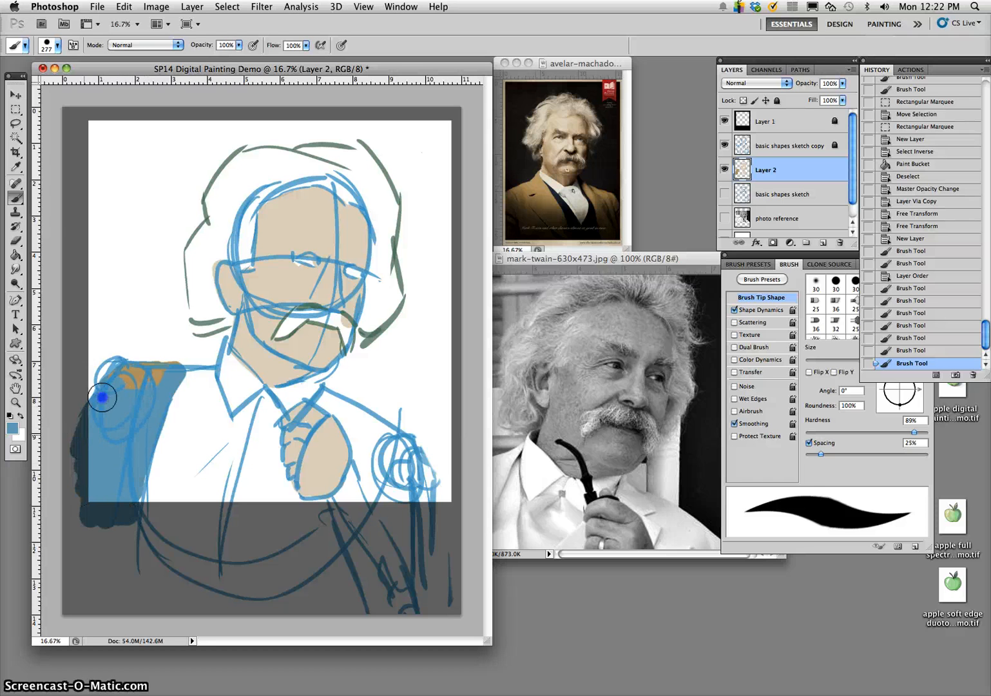
mouse_move(176, 369)
mouse_down()
mouse_move(128, 396)
mouse_move(196, 371)
mouse_move(181, 372)
mouse_move(218, 351)
mouse_move(213, 365)
mouse_move(218, 347)
mouse_move(196, 368)
mouse_move(209, 356)
mouse_move(140, 384)
mouse_move(204, 354)
mouse_up()
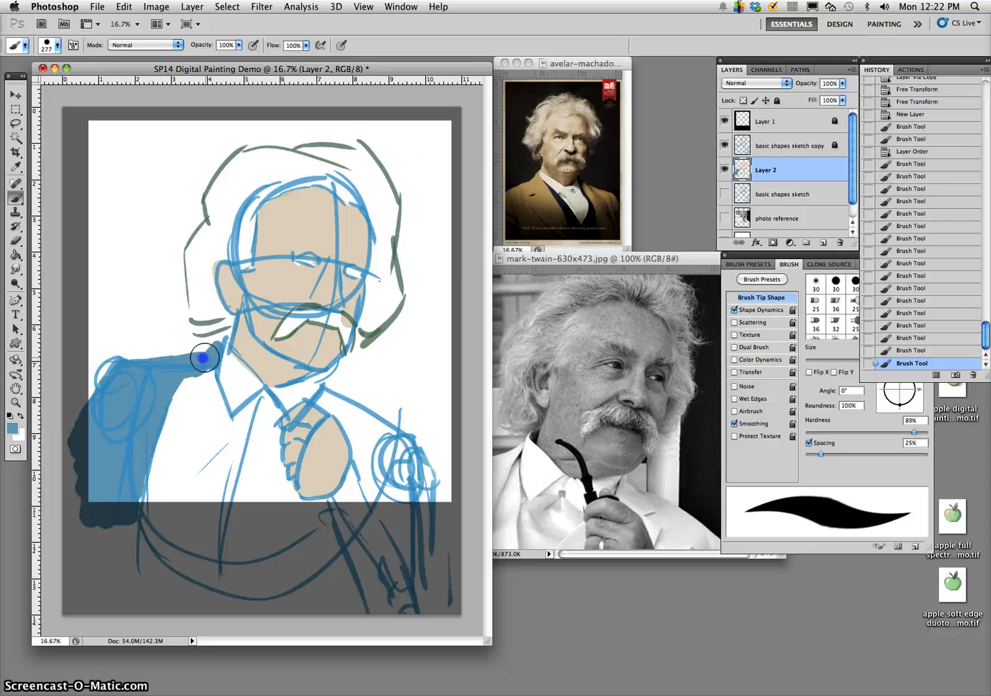
- Outline and fill the right side of the jacket in blue, from beside the collar down over the shoulder and sleeve
mouse_move(330, 389)
mouse_down()
mouse_move(402, 356)
mouse_move(339, 377)
mouse_move(329, 396)
mouse_up()
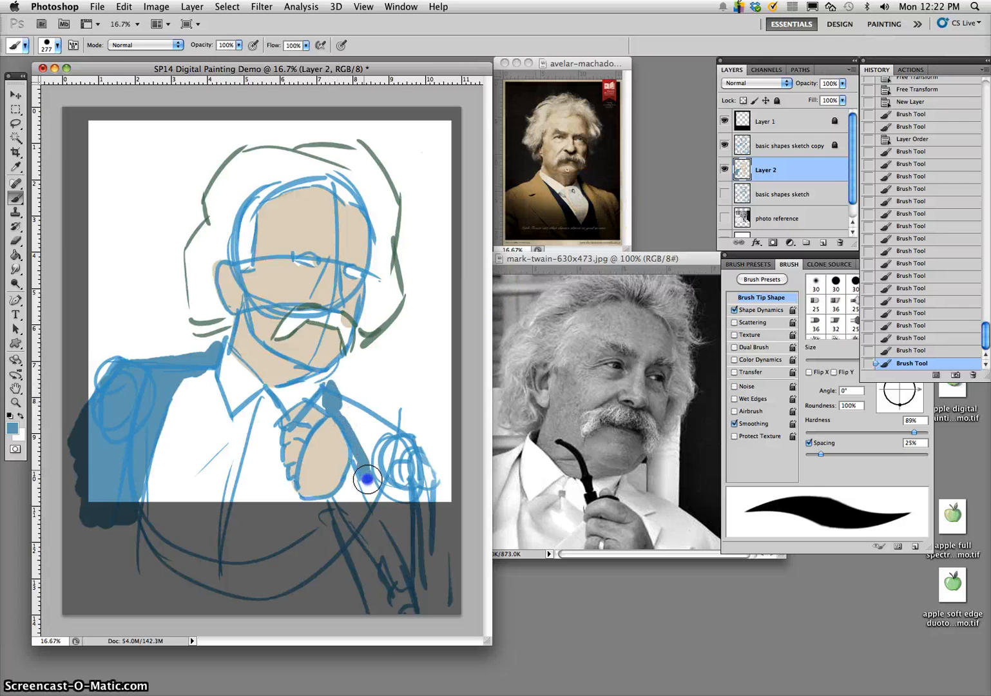
mouse_move(366, 478)
mouse_down()
mouse_move(355, 412)
mouse_move(418, 443)
mouse_up()
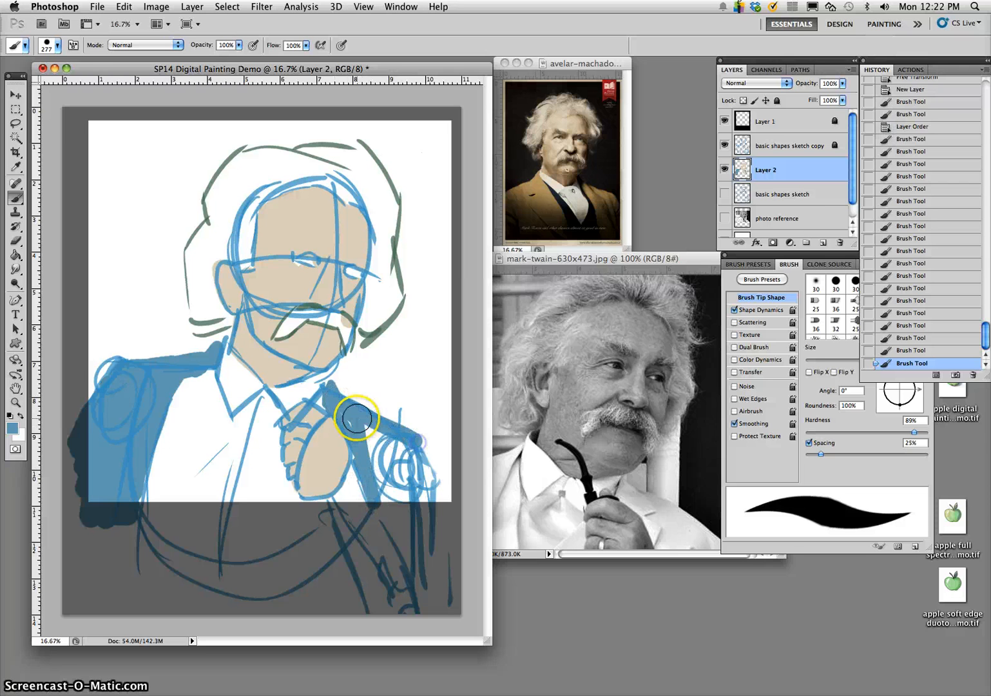
mouse_move(359, 418)
mouse_down()
mouse_move(388, 431)
mouse_move(410, 465)
mouse_move(412, 443)
mouse_move(419, 518)
mouse_move(407, 456)
mouse_move(404, 491)
mouse_move(381, 444)
mouse_move(379, 488)
mouse_up()
mouse_move(344, 417)
mouse_down()
mouse_move(366, 473)
mouse_move(381, 438)
mouse_up()
mouse_move(398, 503)
mouse_down()
mouse_move(348, 499)
mouse_move(336, 526)
mouse_move(354, 507)
mouse_move(369, 517)
mouse_move(360, 502)
mouse_move(348, 513)
mouse_move(346, 482)
mouse_up()
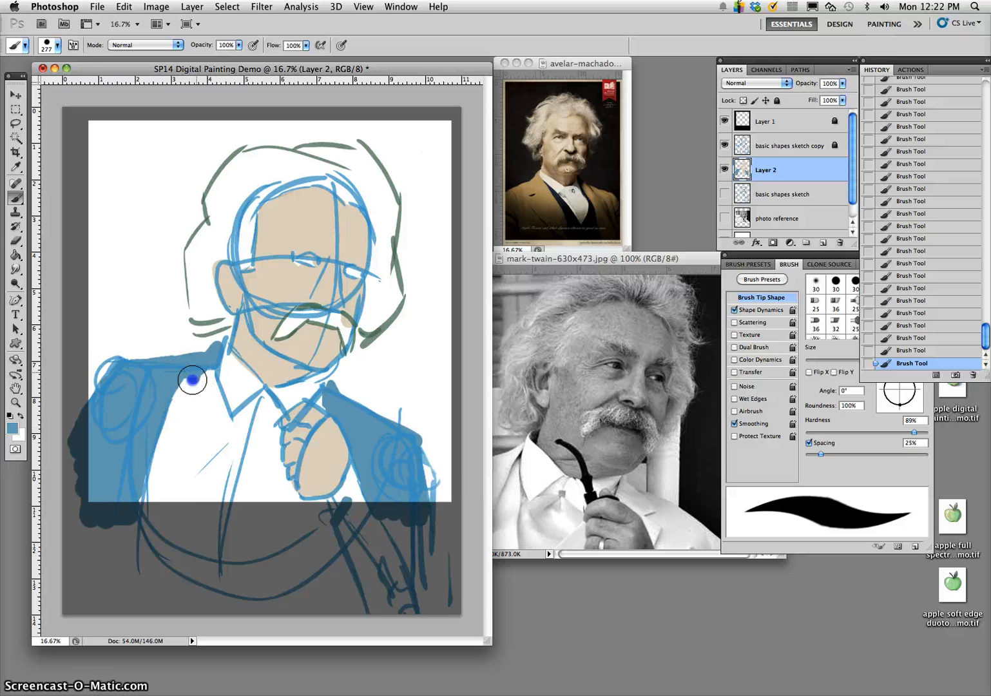
mouse_move(190, 381)
mouse_down()
mouse_move(185, 517)
mouse_move(164, 465)
mouse_move(156, 493)
mouse_move(177, 422)
mouse_up()
key(super+alt+z)
key(super+alt+z)
key(super+alt+z)
key(super+alt+z)
key(super+alt+z)
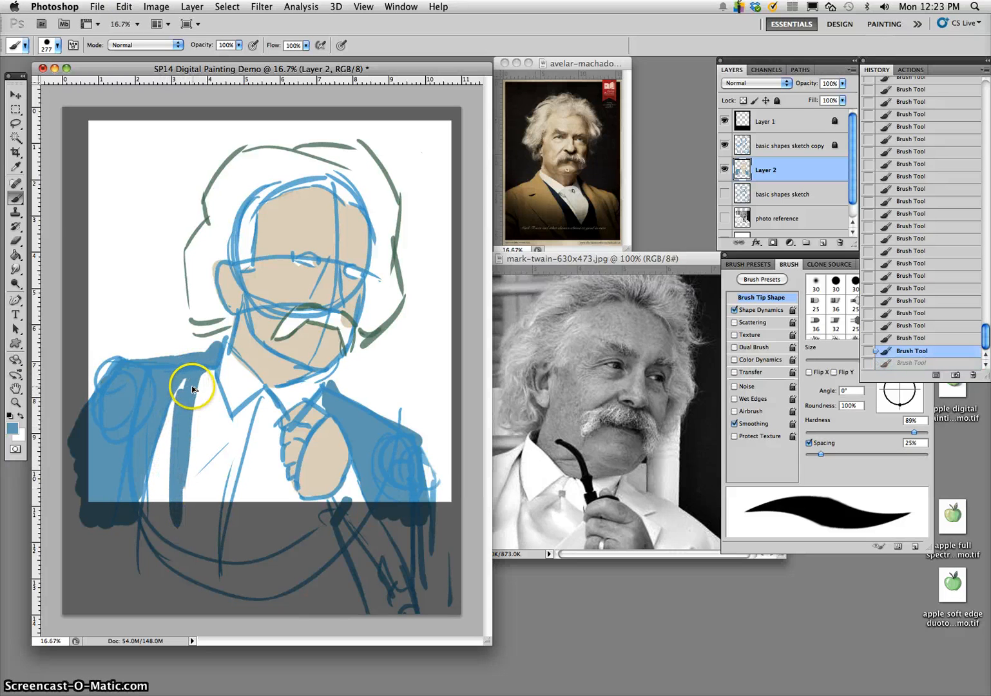
- Widen the left jacket front with a diagonal blue edge below the collar, and check the blocked-in colours with the sketch copy temporarily hidden
drag(210, 373, 150, 477)
mouse_move(176, 428)
mouse_down()
mouse_move(145, 523)
mouse_move(162, 460)
mouse_move(133, 504)
mouse_up()
mouse_move(186, 385)
mouse_down()
mouse_move(194, 367)
mouse_move(136, 500)
mouse_move(177, 392)
mouse_move(144, 454)
mouse_move(190, 380)
mouse_up()
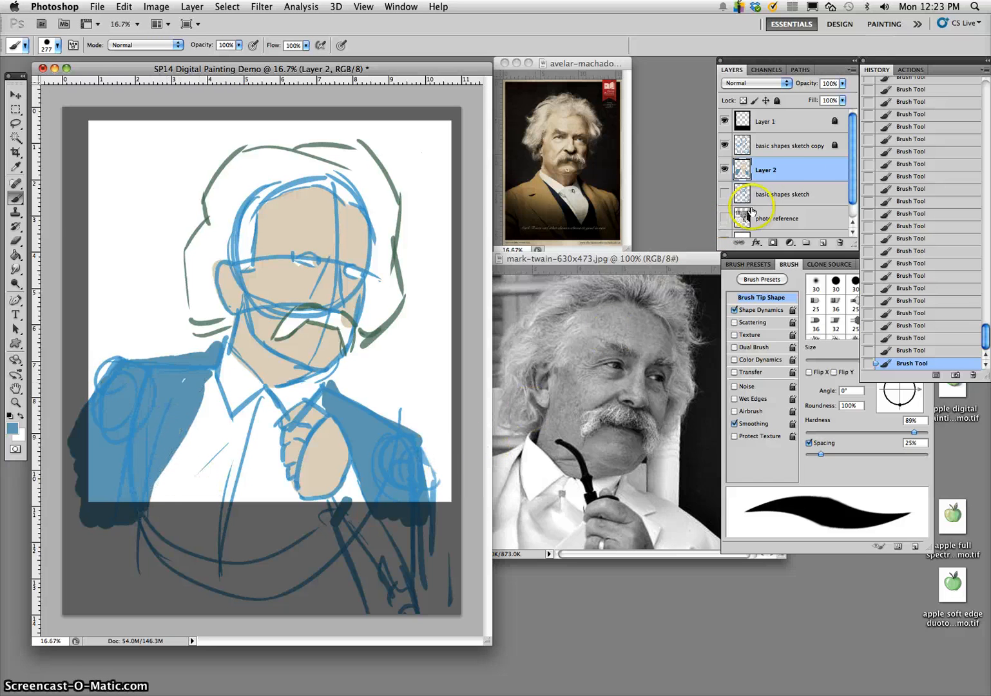
click(725, 146)
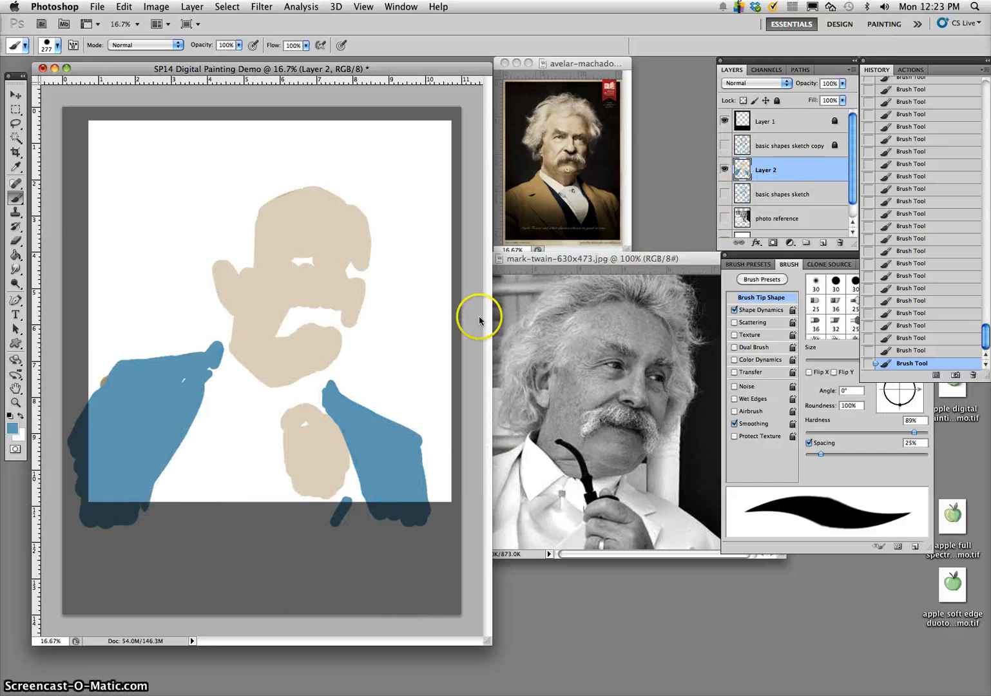
click(724, 145)
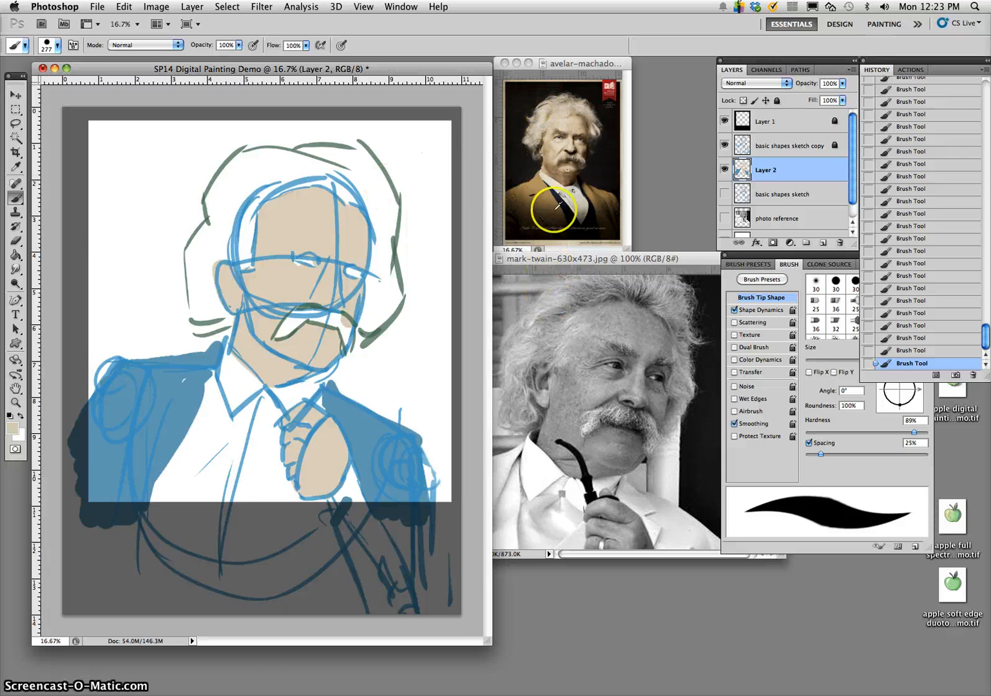
- Set the foreground colour to pale blue #c4d7dc and block in the left side of the hair, down beside the ear
click(12, 428)
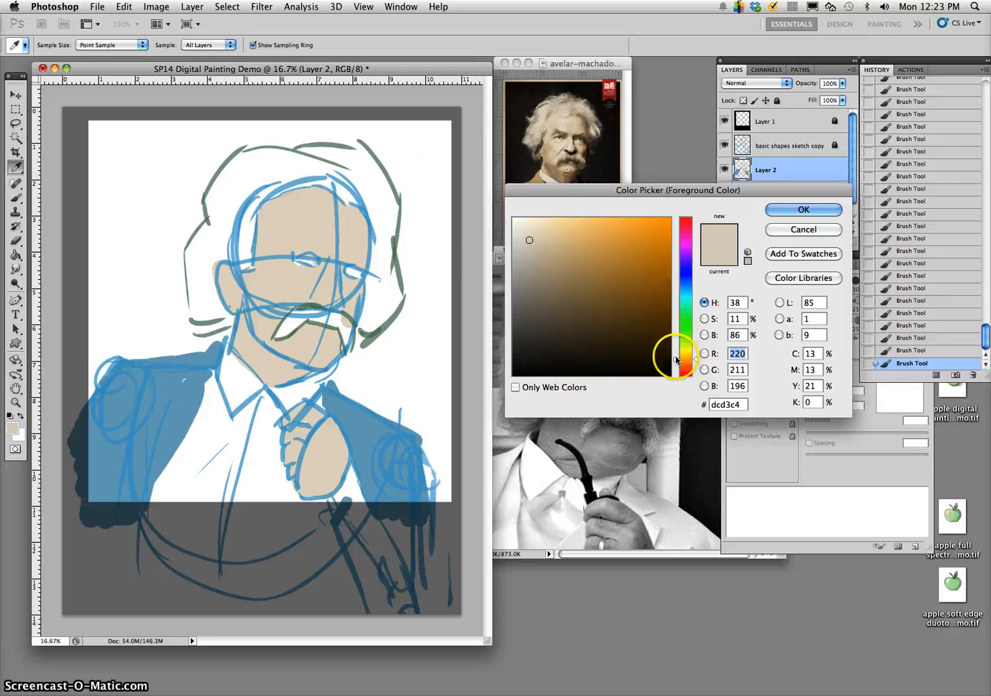
drag(670, 356, 679, 293)
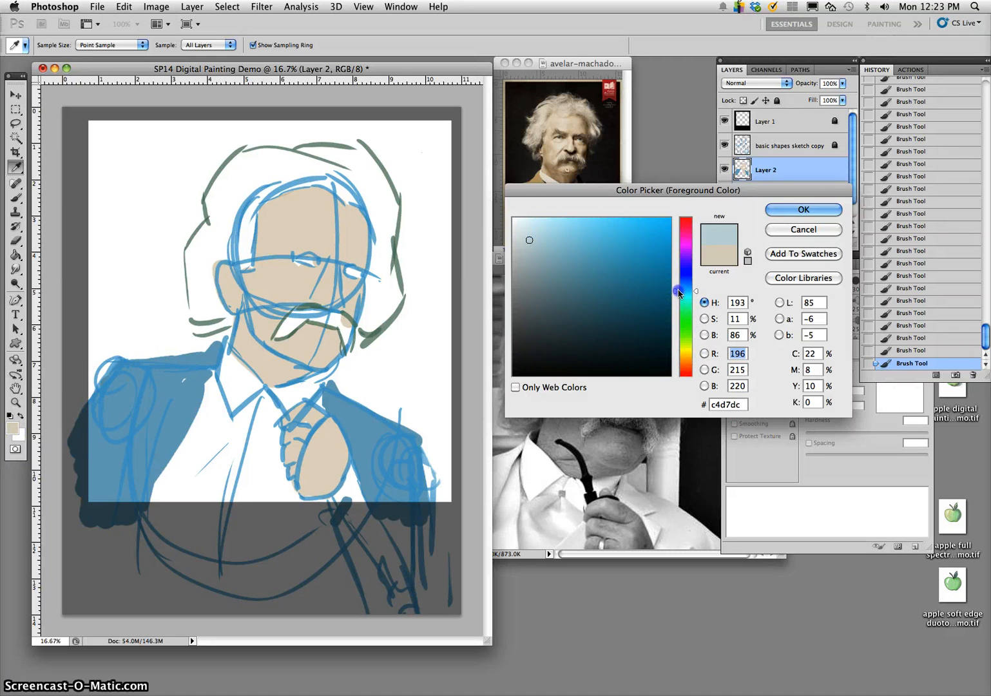
click(799, 209)
mouse_move(257, 175)
mouse_down()
mouse_move(246, 195)
mouse_move(245, 261)
mouse_move(226, 229)
mouse_move(207, 246)
mouse_move(205, 232)
mouse_move(190, 257)
mouse_move(203, 278)
mouse_move(203, 259)
mouse_move(220, 312)
mouse_move(214, 245)
mouse_move(211, 265)
mouse_up()
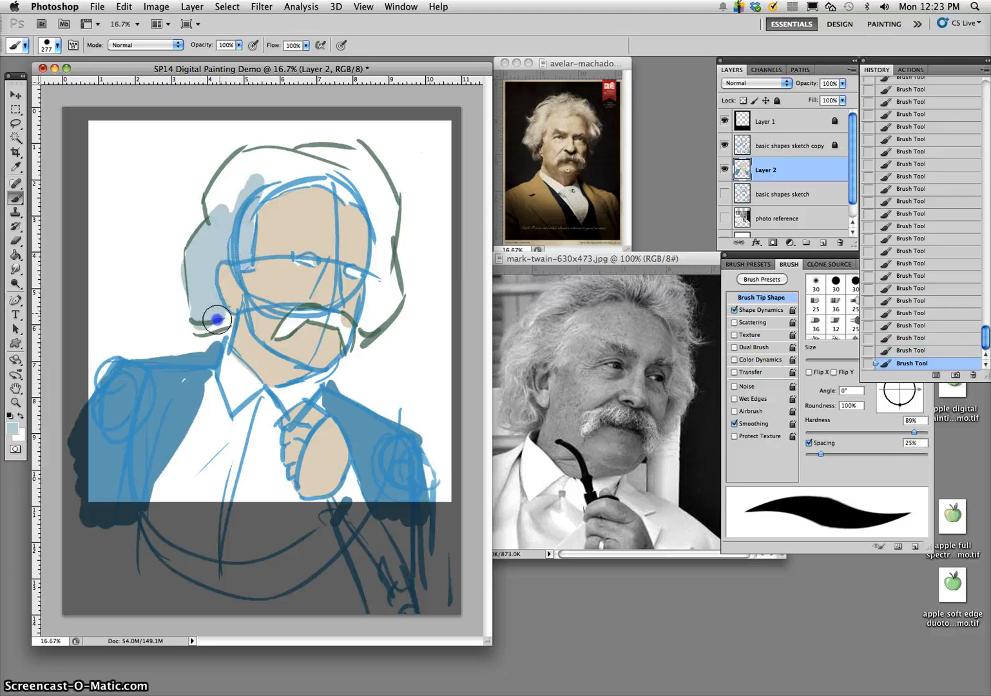
- Fill the crown and right side of the hair and the moustache in pale blue, undoing a stray stroke near the crown
mouse_move(337, 177)
mouse_down()
mouse_move(252, 200)
mouse_move(250, 177)
mouse_move(220, 189)
mouse_move(247, 155)
mouse_move(323, 168)
mouse_move(291, 175)
mouse_move(348, 172)
mouse_up()
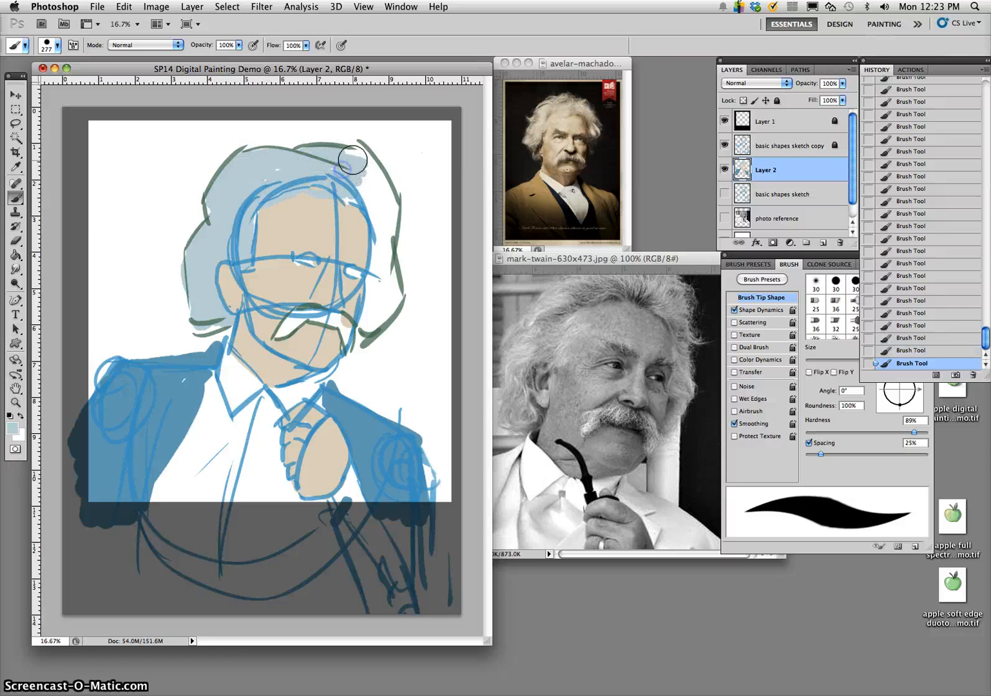
key(super+z)
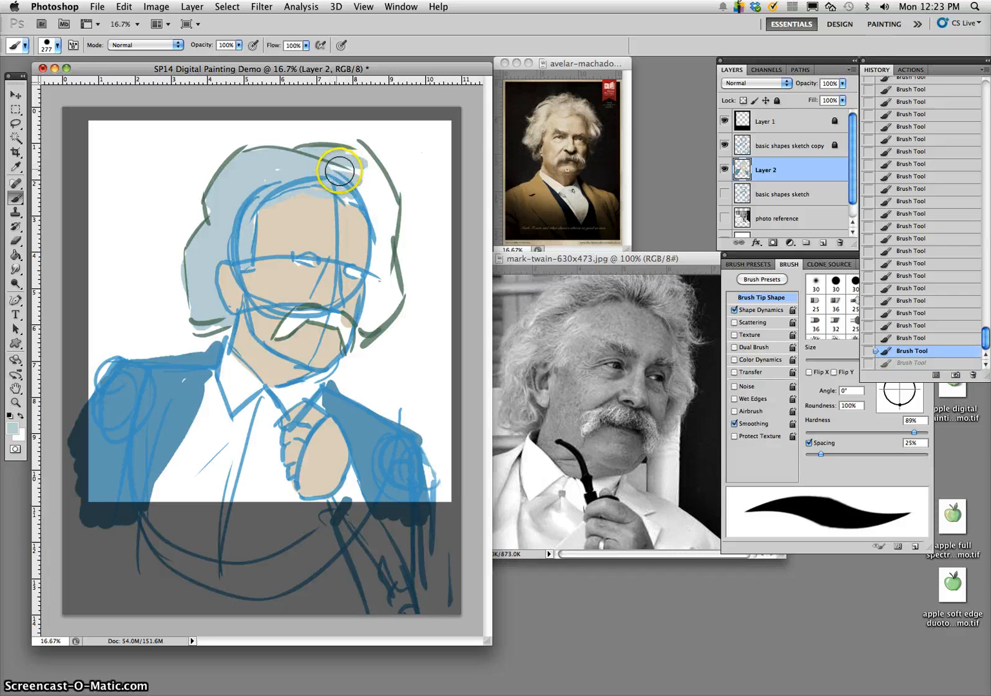
drag(338, 182, 322, 183)
mouse_move(324, 182)
mouse_down()
mouse_move(348, 178)
mouse_move(338, 163)
mouse_move(343, 186)
mouse_move(351, 153)
mouse_move(377, 185)
mouse_move(393, 212)
mouse_move(370, 306)
mouse_move(378, 313)
mouse_move(386, 265)
mouse_move(395, 298)
mouse_up()
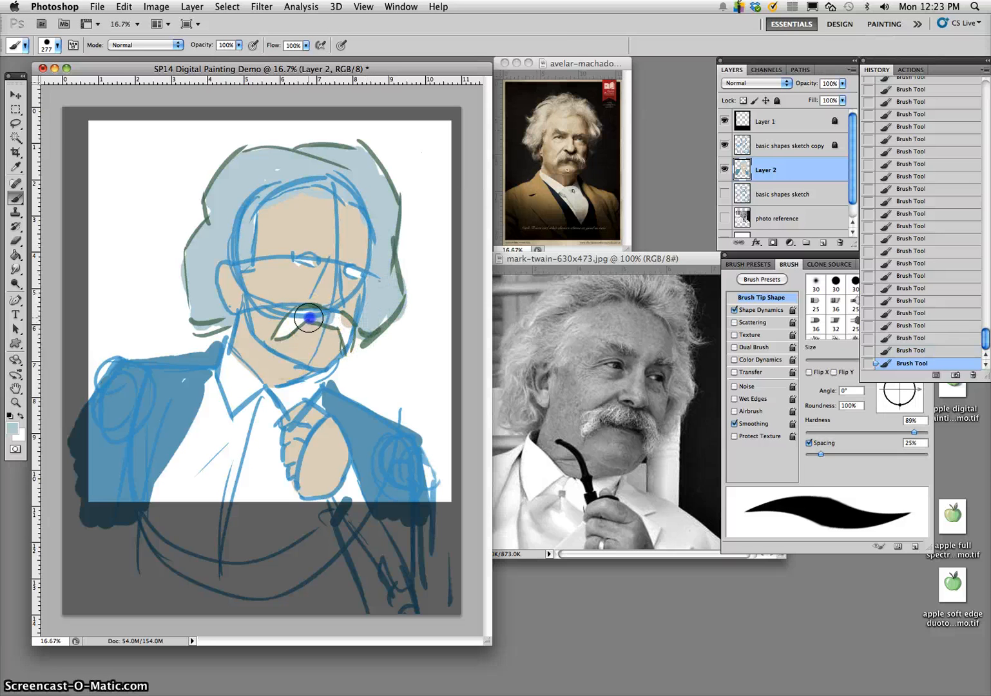
alt+click(363, 356)
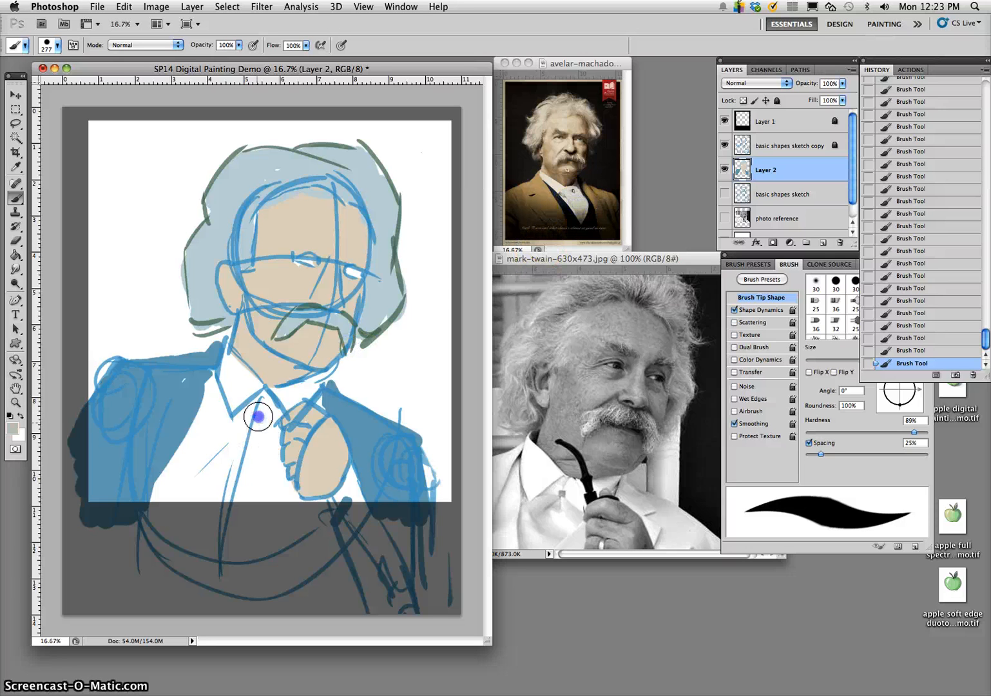
- Block in the shirt front and collar with off-white between the two jacket sides
drag(258, 405, 216, 467)
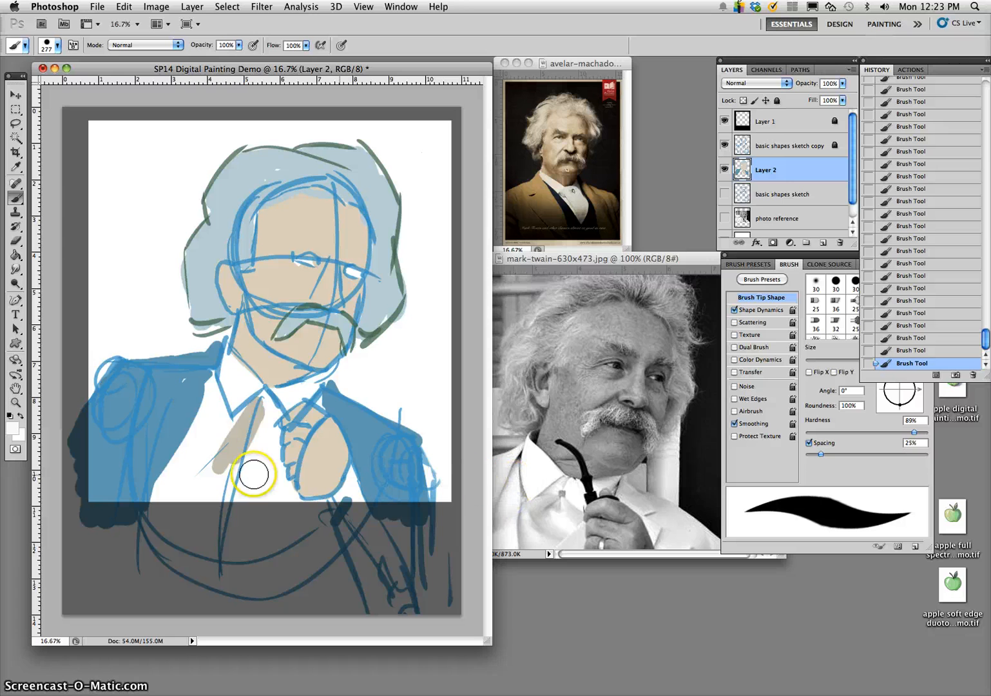
mouse_move(250, 471)
mouse_down()
mouse_move(227, 430)
mouse_move(252, 406)
mouse_move(247, 444)
mouse_move(213, 464)
mouse_move(213, 433)
mouse_move(182, 490)
mouse_move(211, 394)
mouse_move(179, 483)
mouse_up()
mouse_move(256, 413)
mouse_down()
mouse_move(287, 505)
mouse_move(227, 377)
mouse_up()
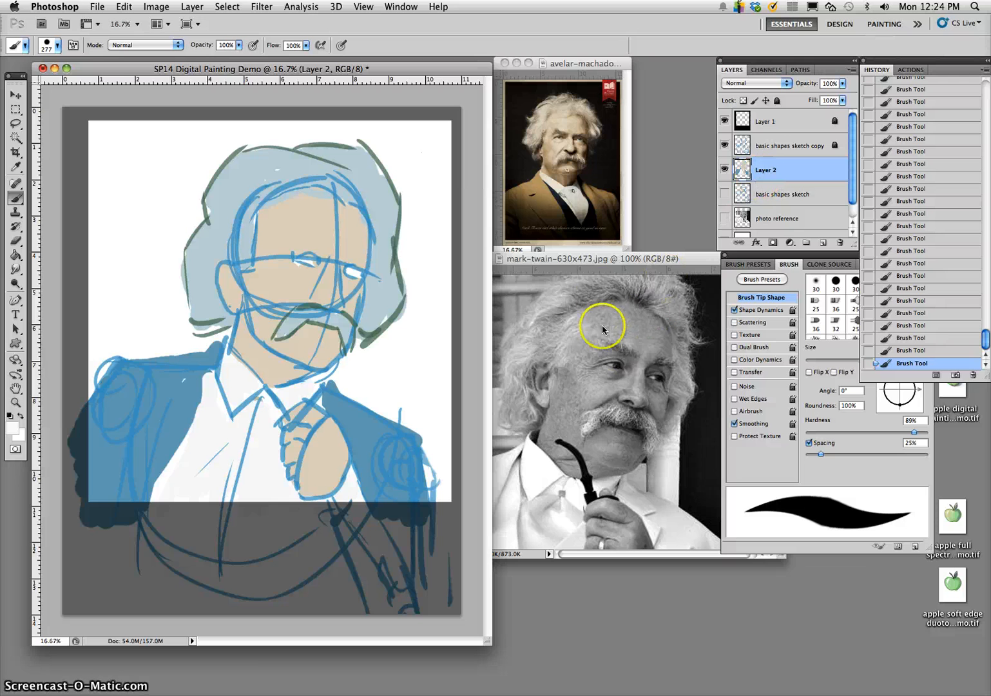
- Enlarge the colour poster to 100% and sample the iris colour from its left eye
click(580, 64)
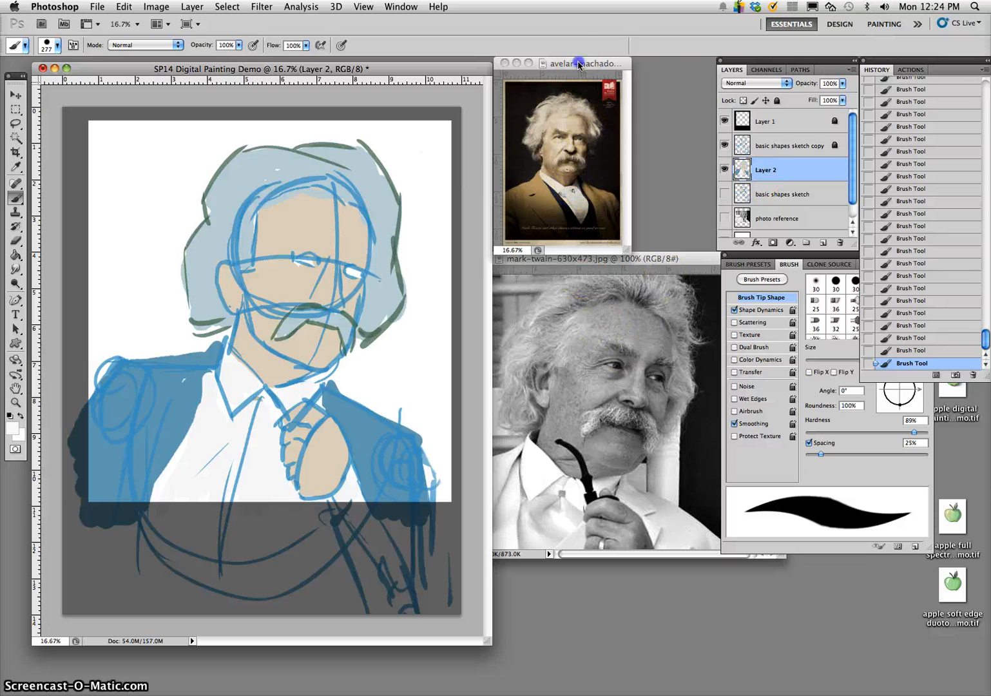
key(super+plus)
key(super+plus)
key(super+plus)
key(super+plus)
key(super+plus)
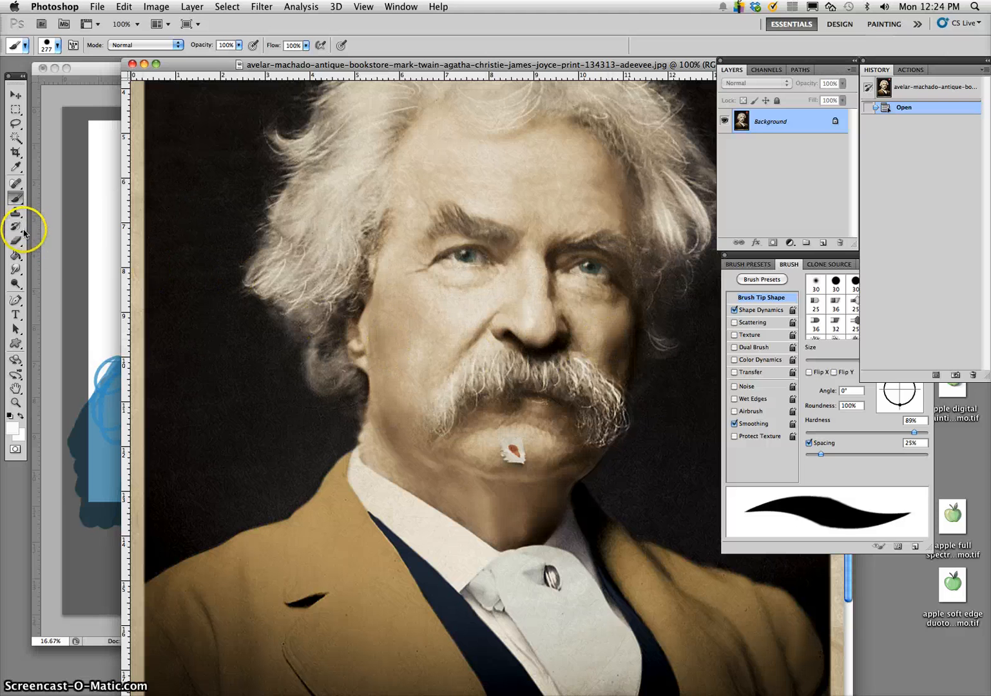
click(14, 165)
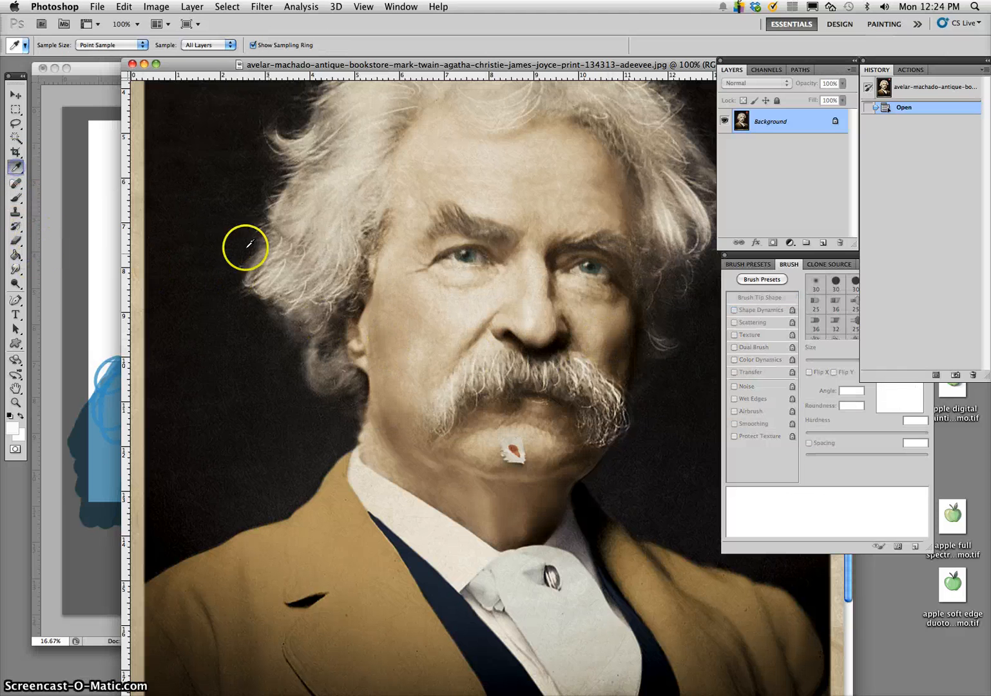
click(473, 256)
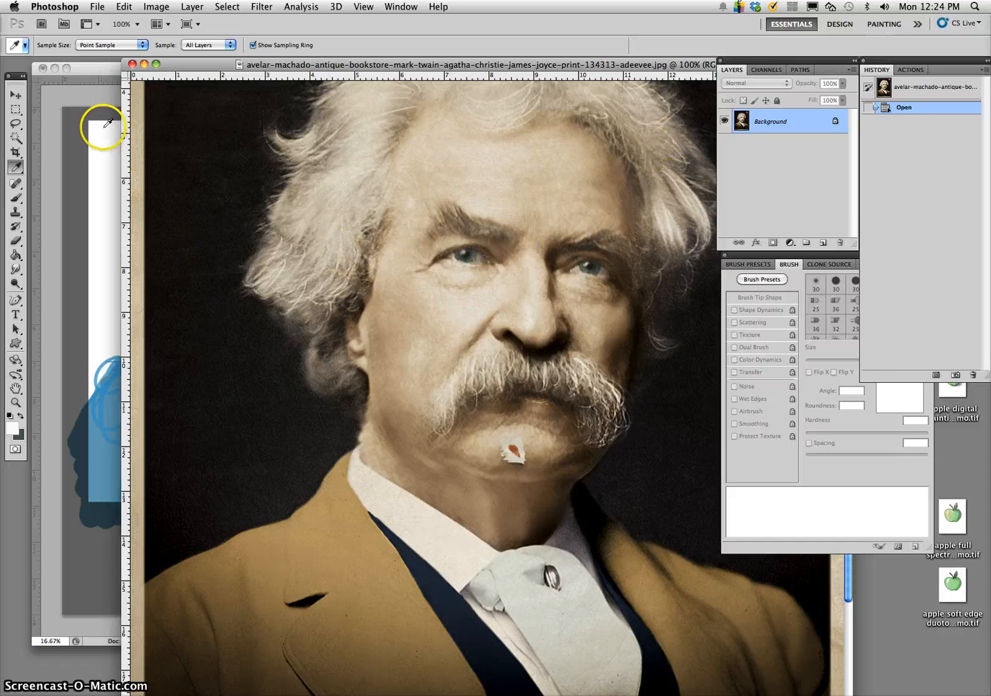
- Return to the painting document and set the brush opacity to 55%
click(98, 67)
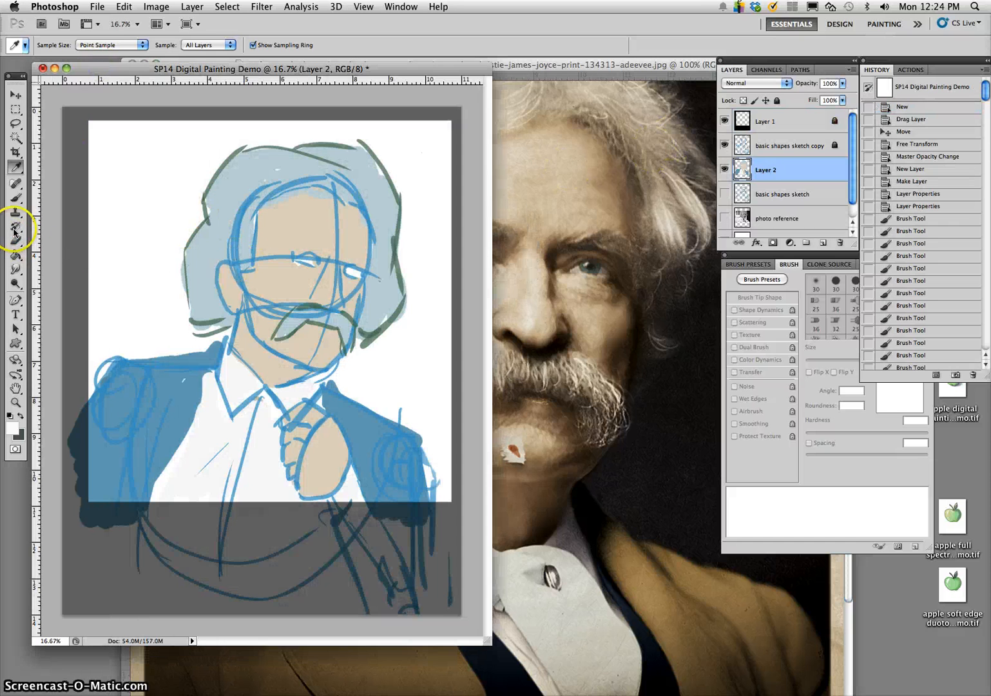
click(15, 198)
click(238, 45)
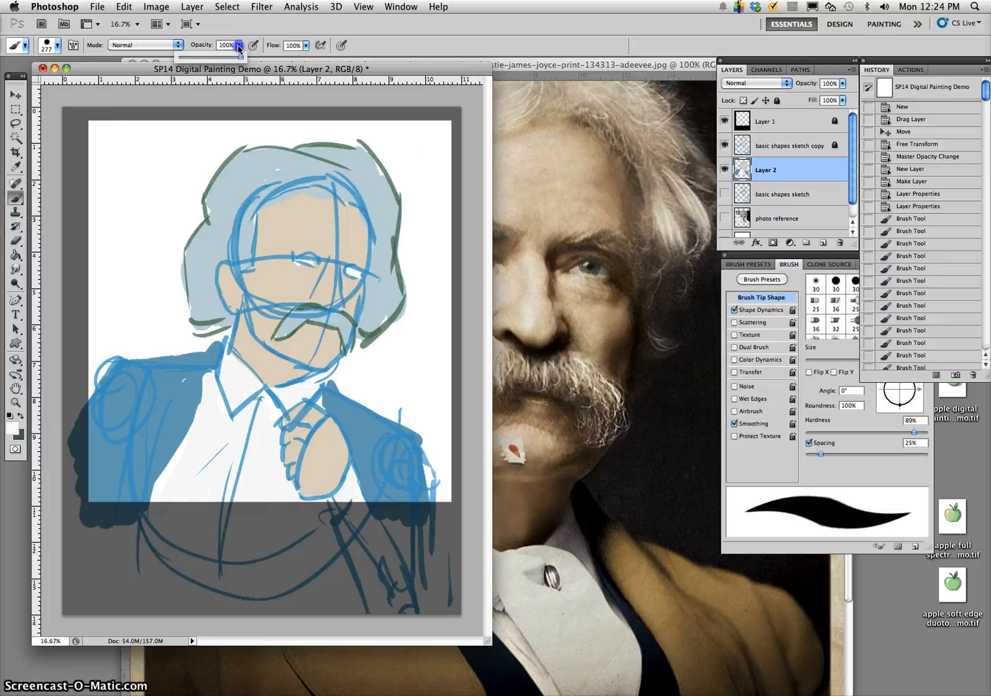
- Reduce the colour poster to 33.33%, place it beside the painting, and bring the black-and-white reference and the painting back in front
click(580, 68)
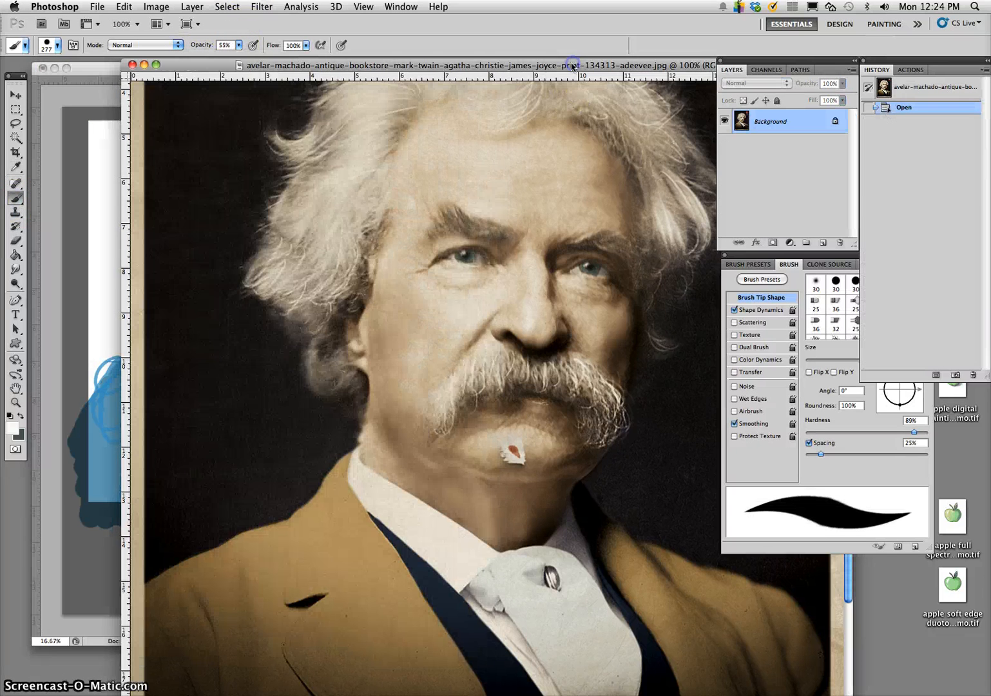
key(super+minus)
key(super+minus)
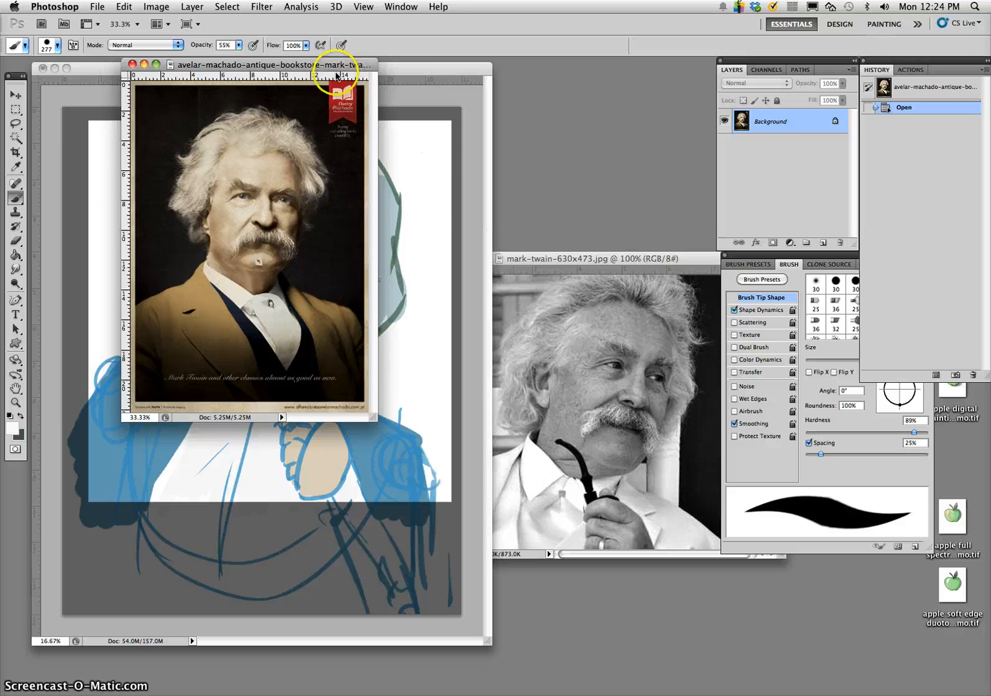
drag(343, 62, 693, 68)
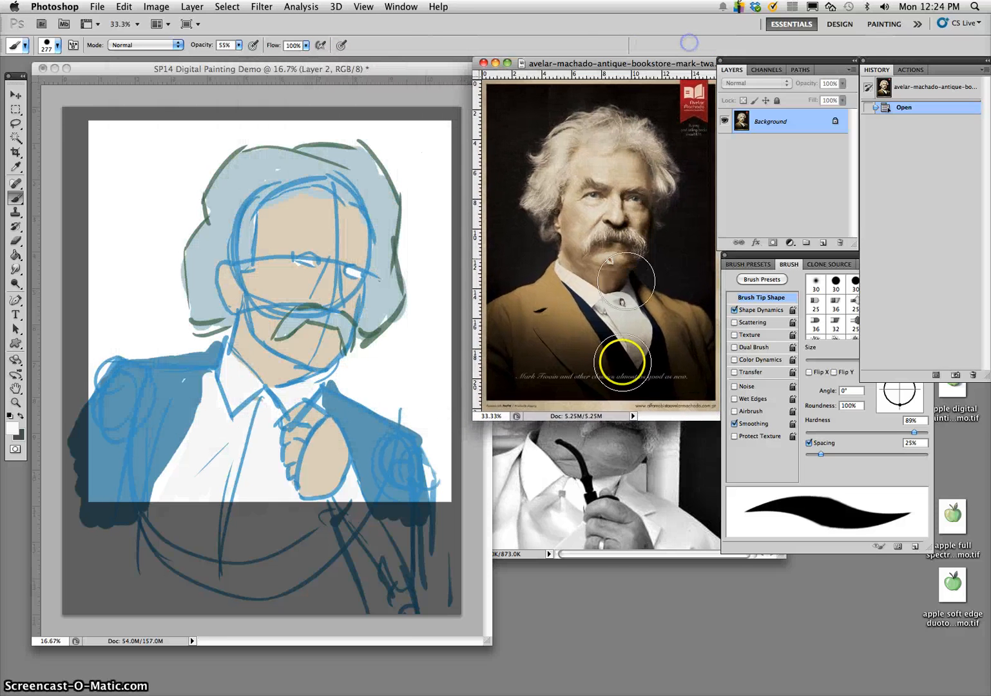
click(613, 555)
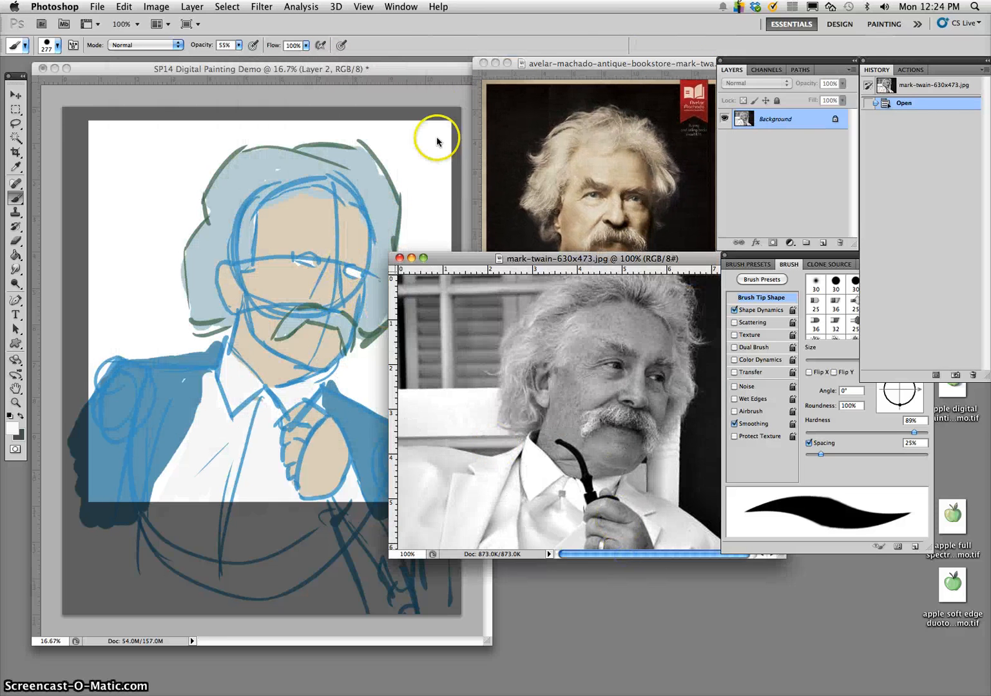
click(427, 82)
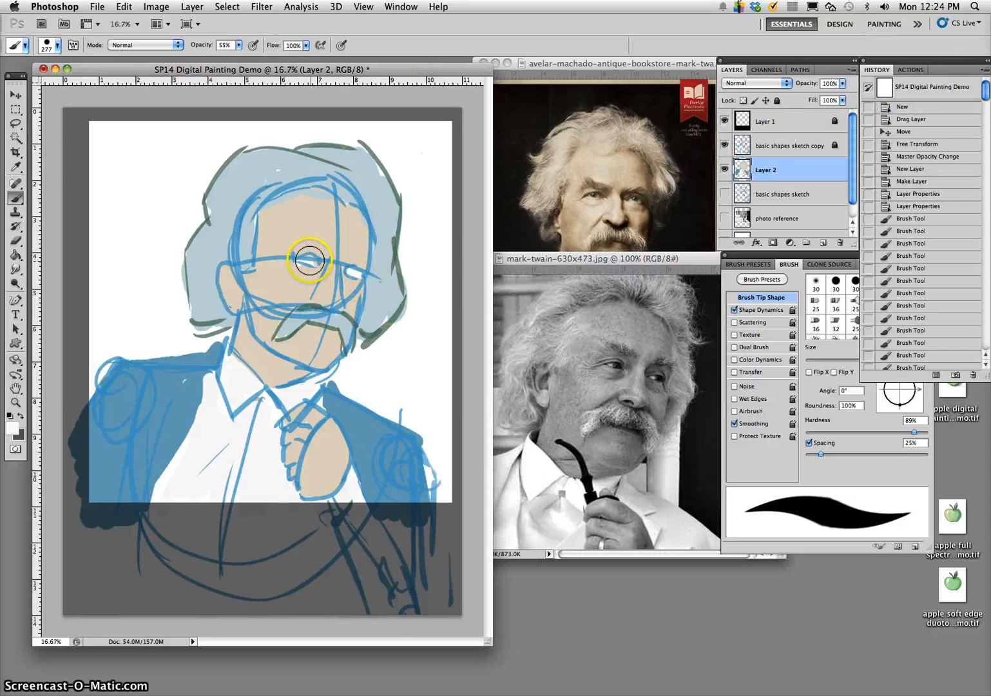
- Dab the brush on the left eye and hide the basic shapes sketch copy layer to expose the flat colours
click(308, 260)
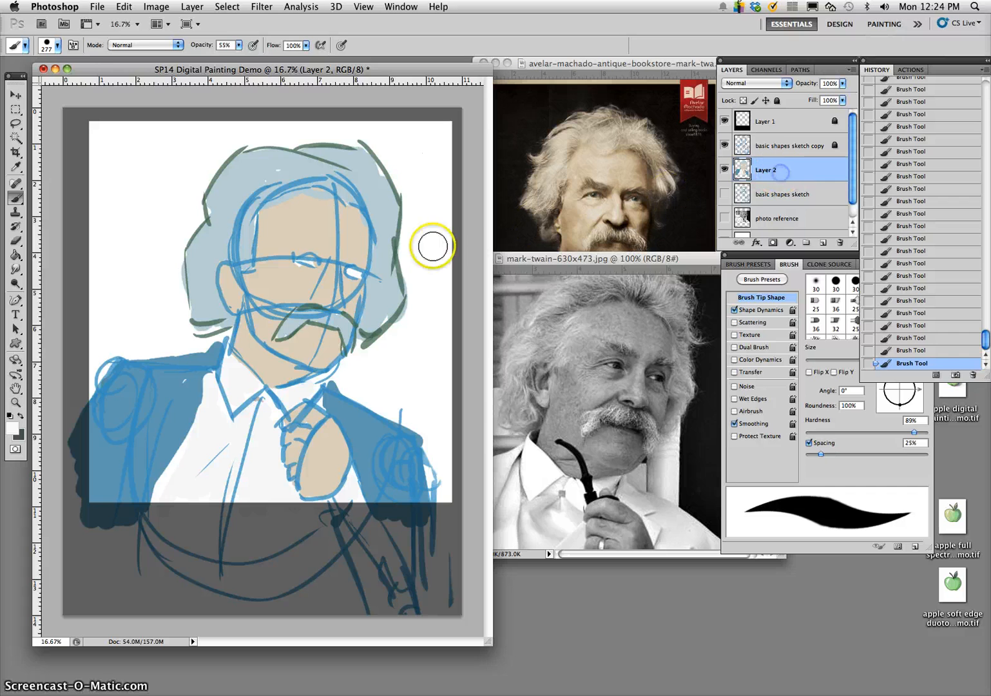
click(725, 145)
click(306, 263)
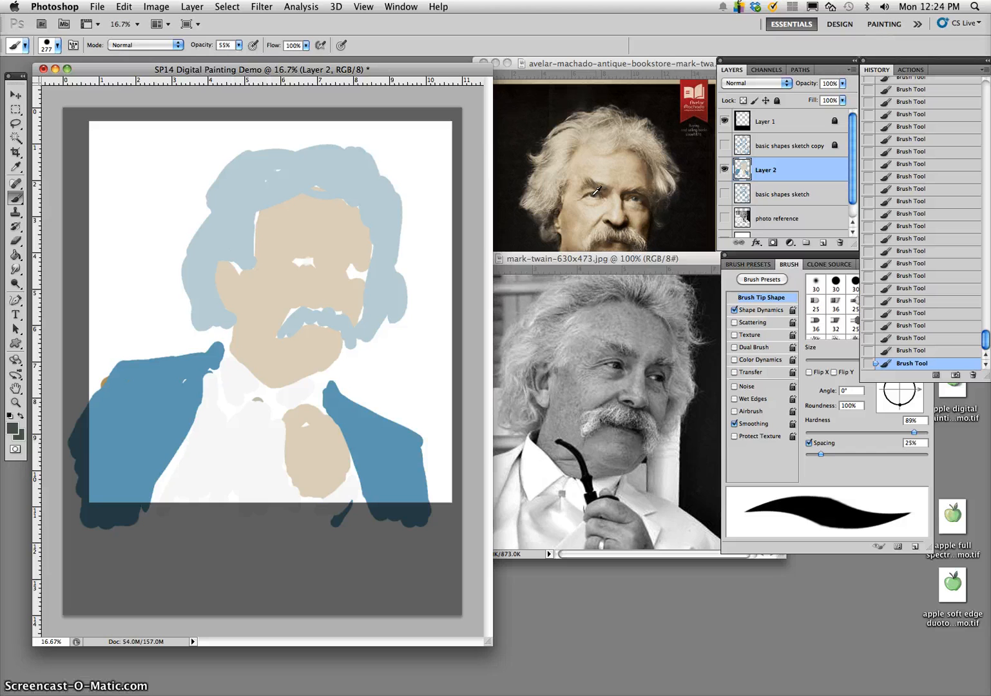
- Set the foreground colour to muted teal #759890 for the eyes and return to the Brush tool
click(12, 428)
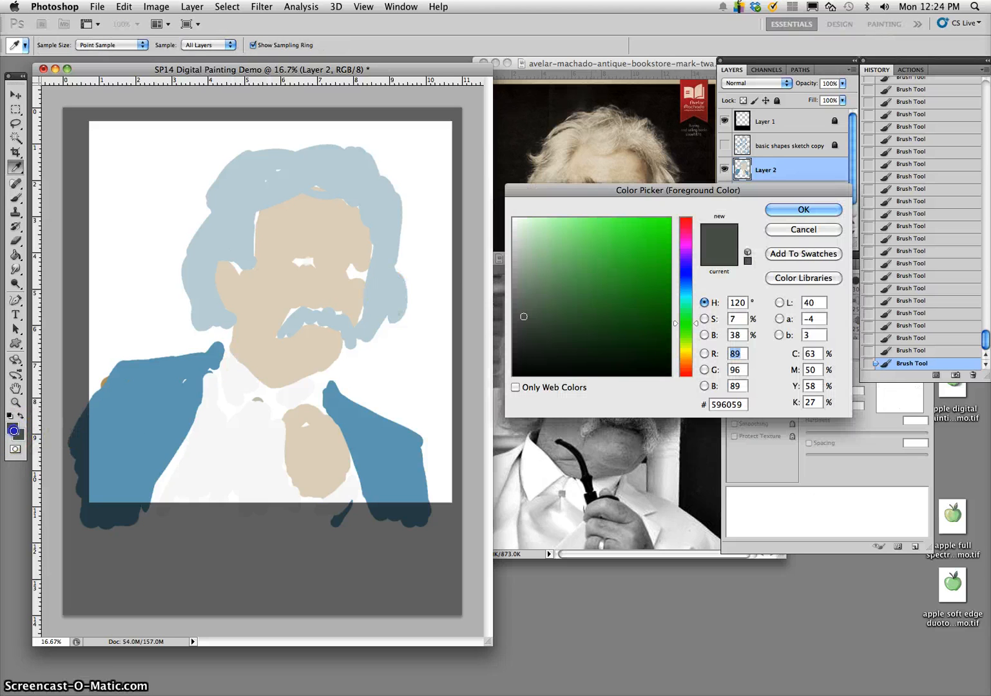
drag(526, 299, 524, 278)
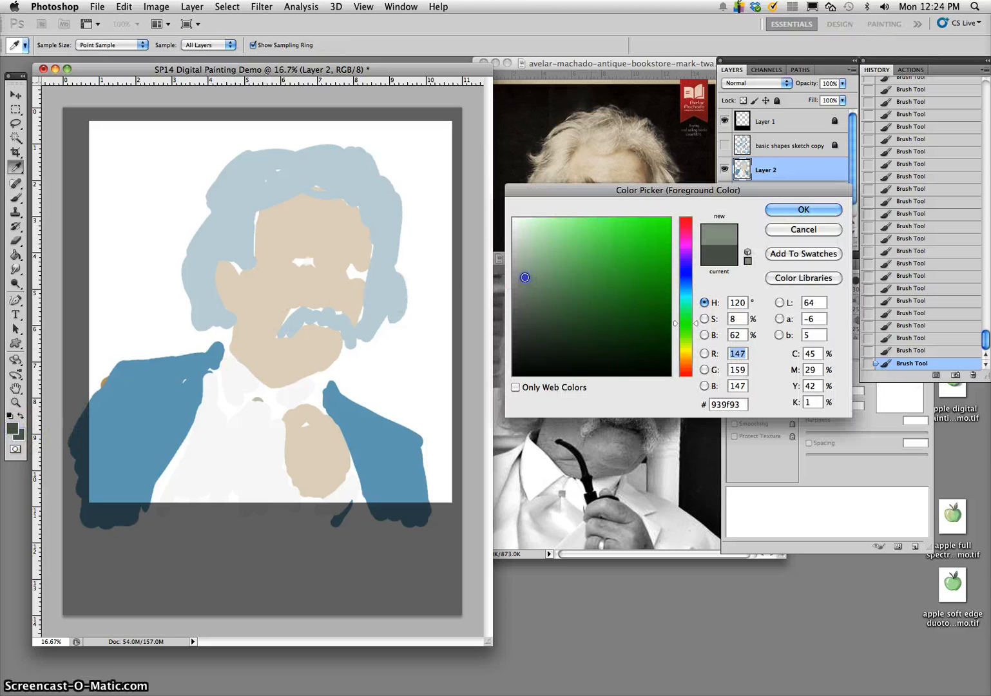
drag(674, 301, 688, 308)
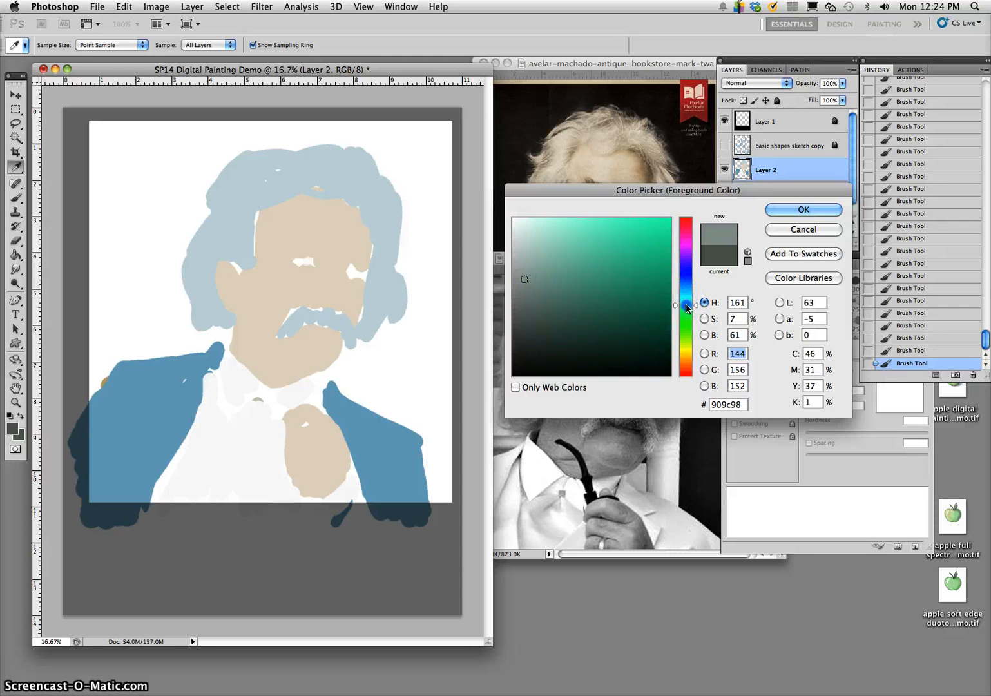
drag(537, 294, 548, 281)
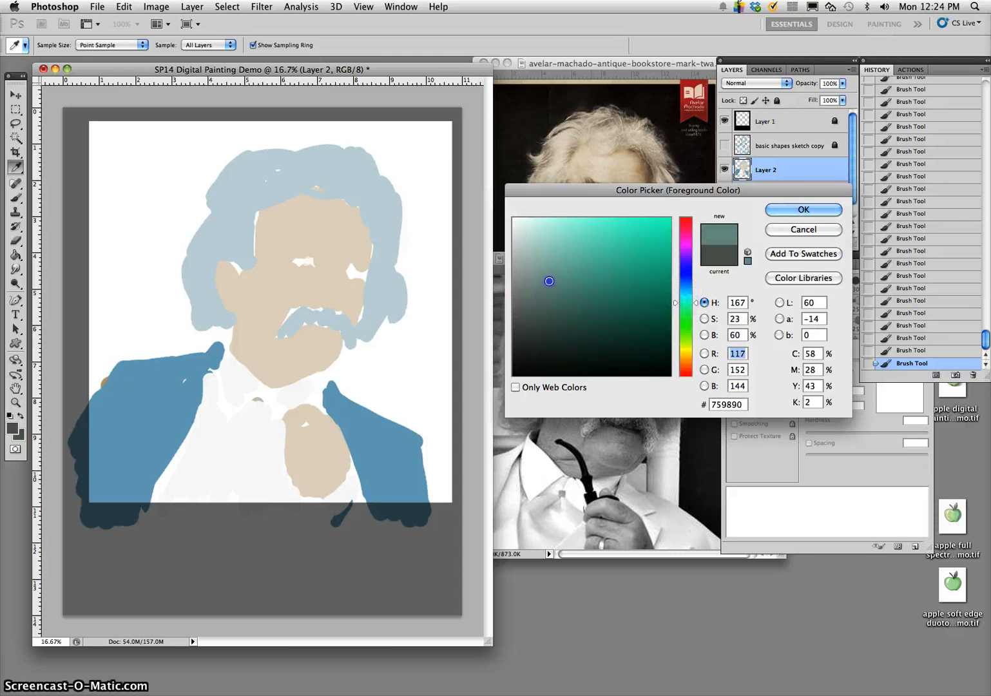
click(803, 209)
key(b)
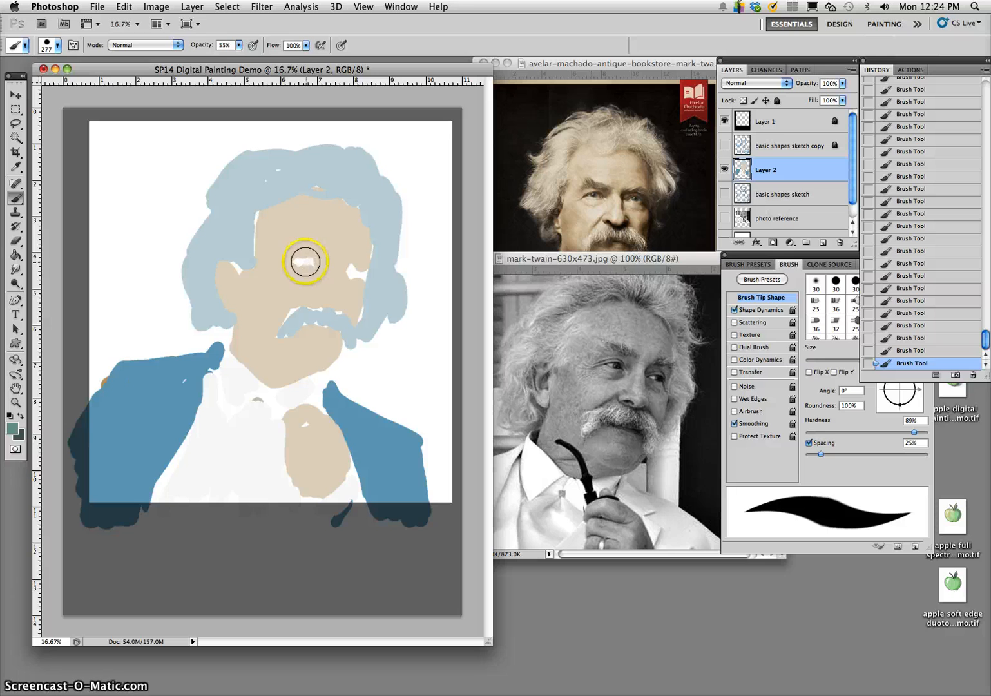
click(306, 263)
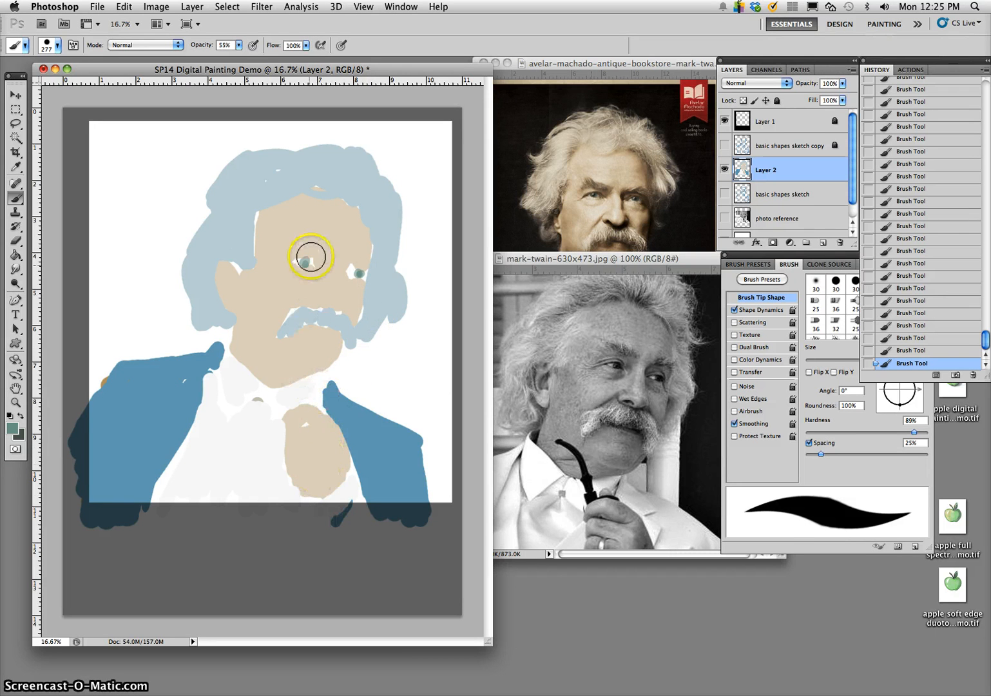
key(ctrl+alt+z)
key(ctrl+alt+z)
key(ctrl+alt+z)
key(ctrl+alt+z)
key(ctrl+alt+z)
key(ctrl+alt+z)
key(ctrl+alt+z)
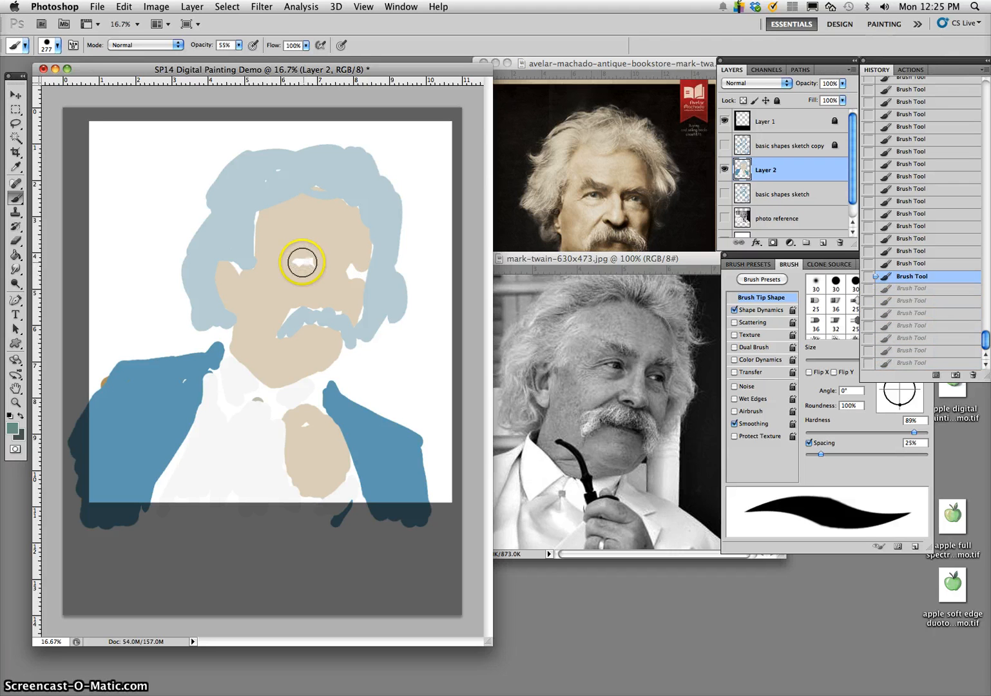
- Dab muted teal irises into both eyes
click(303, 263)
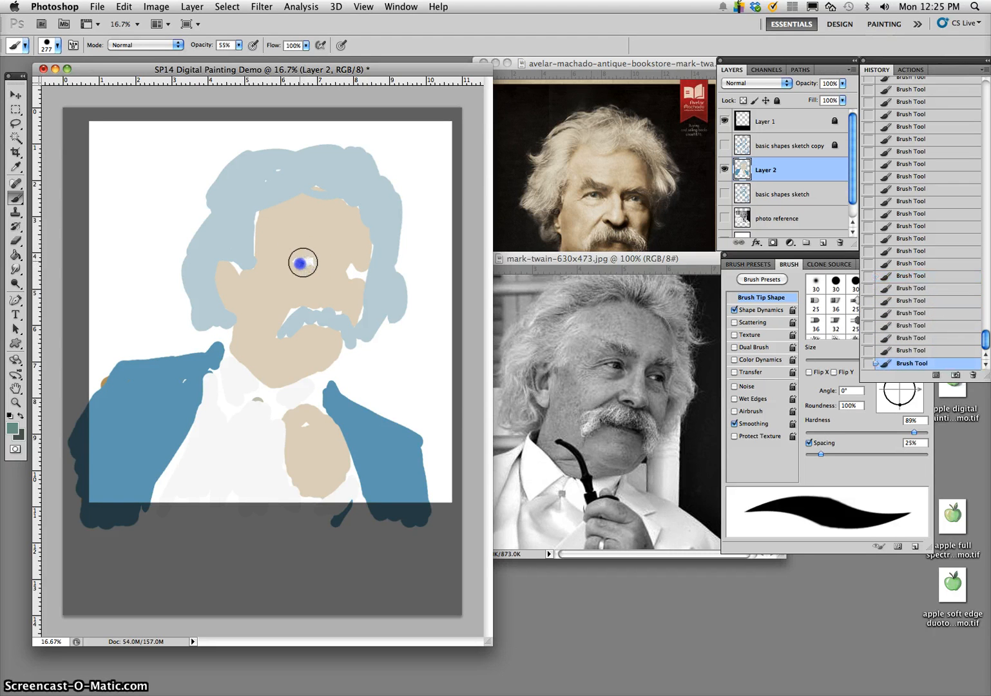
click(302, 262)
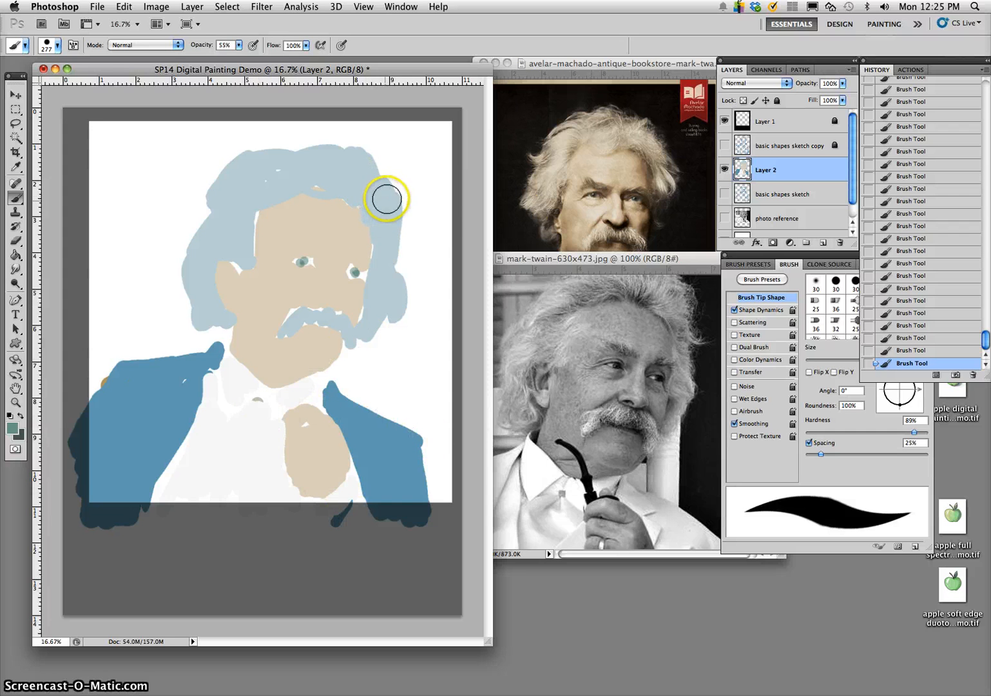
- Shift the foreground colour to warm grey-beige #bbb19d for the eyebrows and return to the Brush tool
drag(597, 182, 56, 439)
key(i)
click(13, 428)
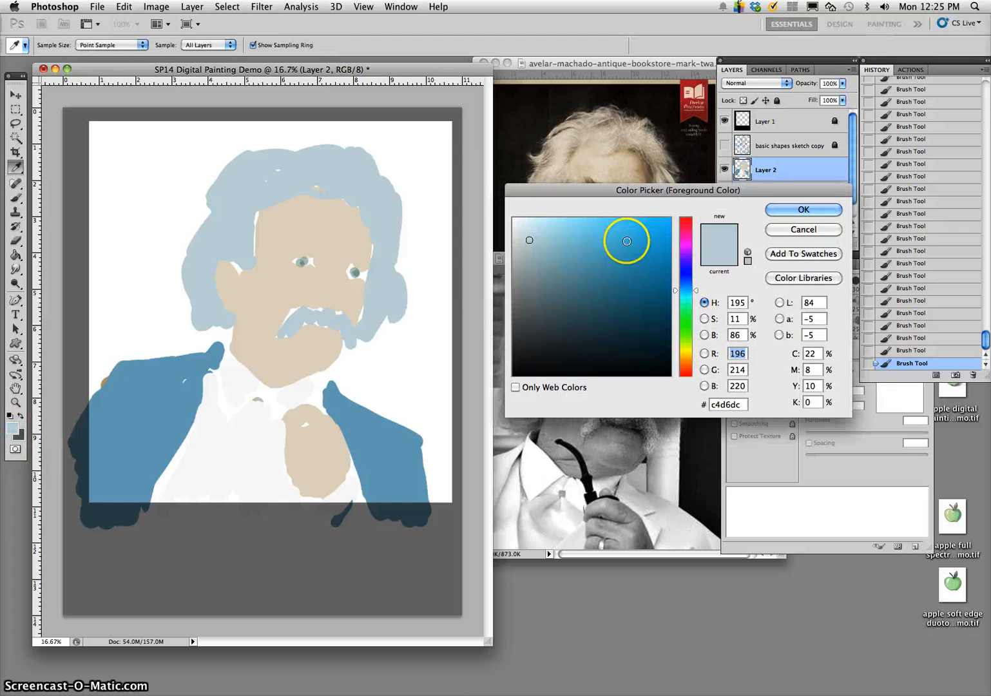
click(685, 355)
mouse_move(685, 355)
mouse_down()
mouse_move(685, 337)
mouse_move(685, 359)
mouse_up()
click(540, 255)
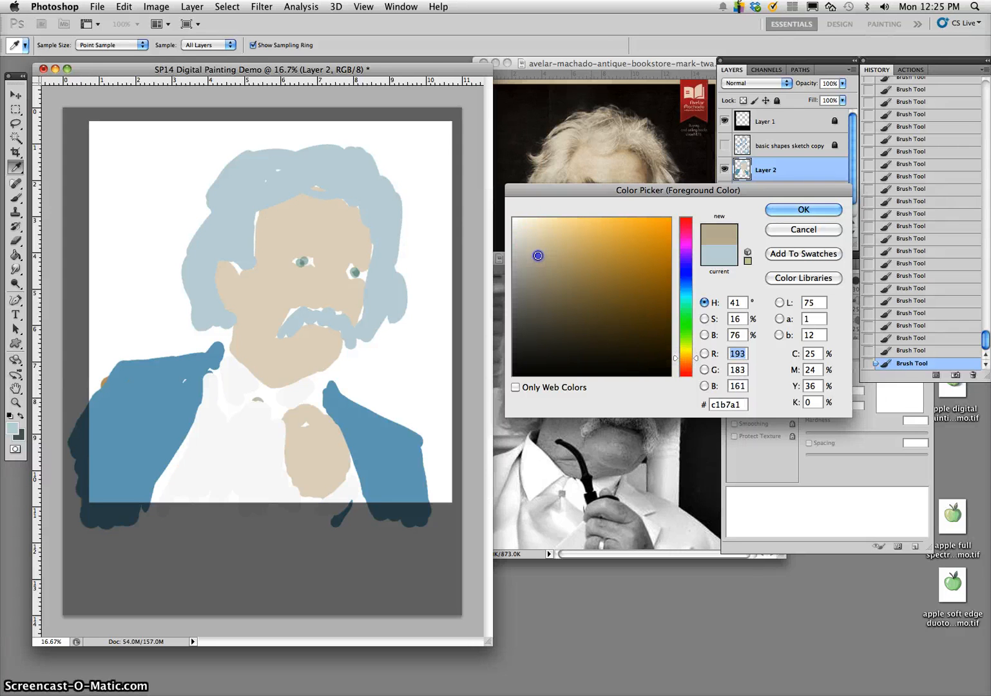
drag(537, 254, 539, 260)
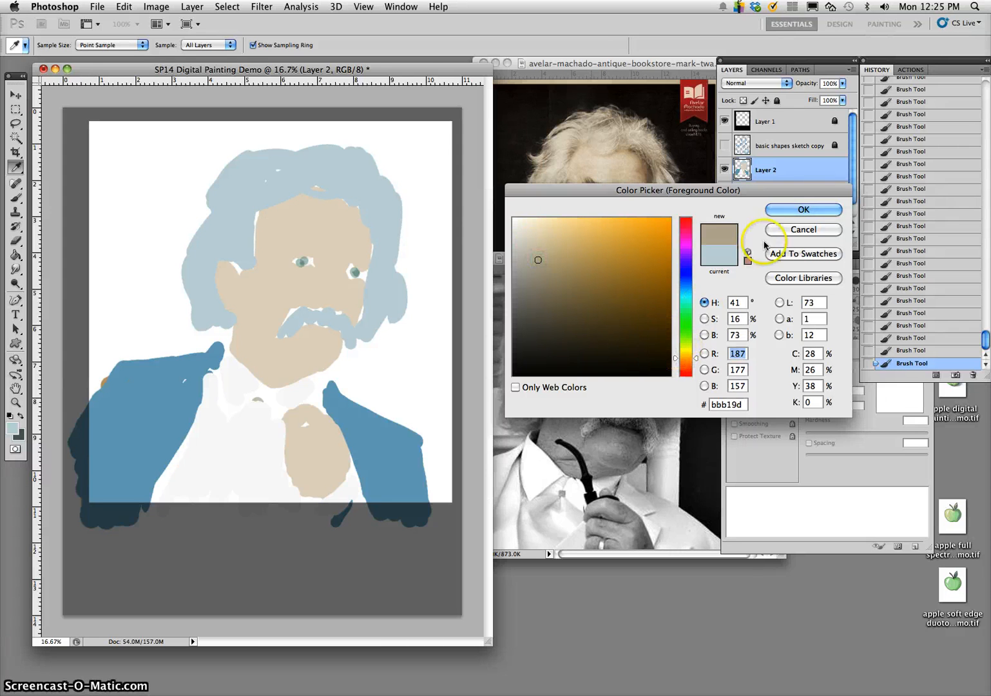
click(769, 212)
key(b)
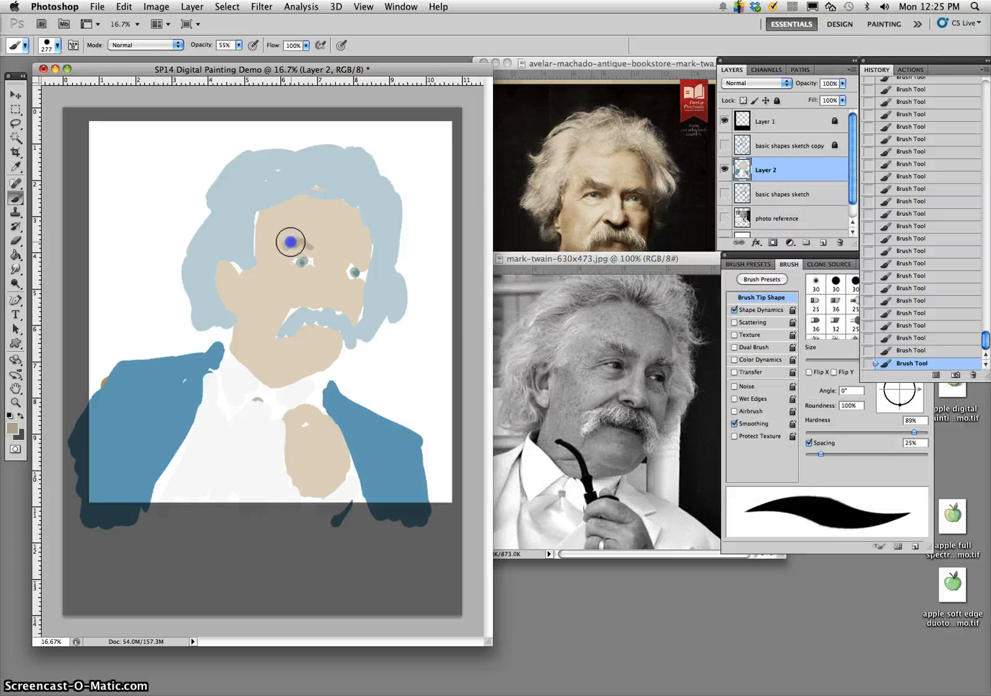
- Paint grey-beige eyebrows above both eyes, and cover the stray spot on the jacket's shoulder with sampled jacket blue
drag(307, 242, 319, 246)
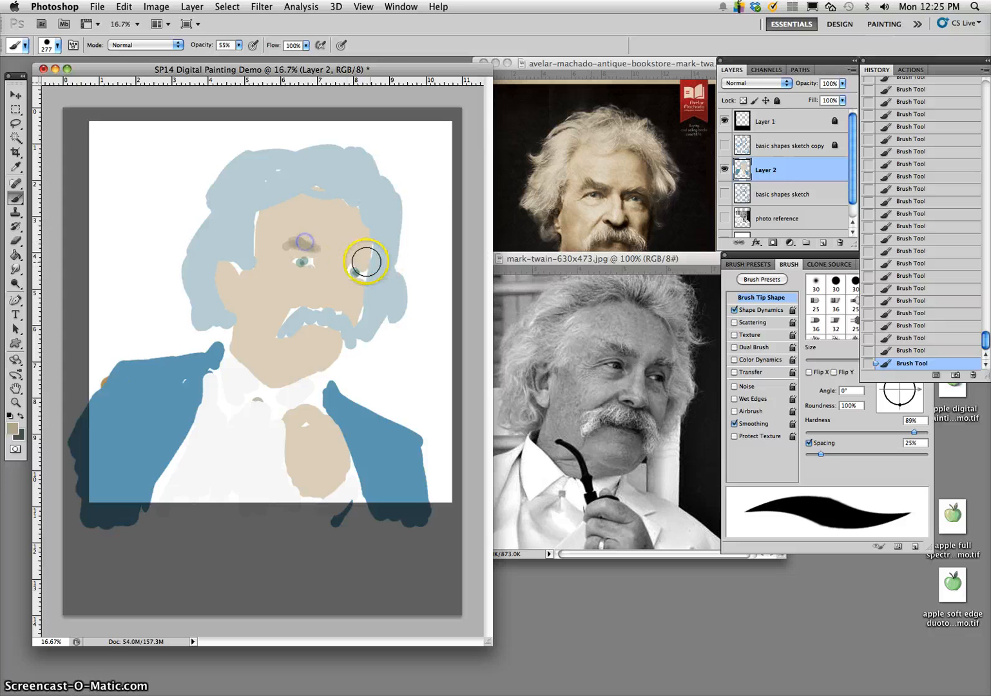
click(359, 257)
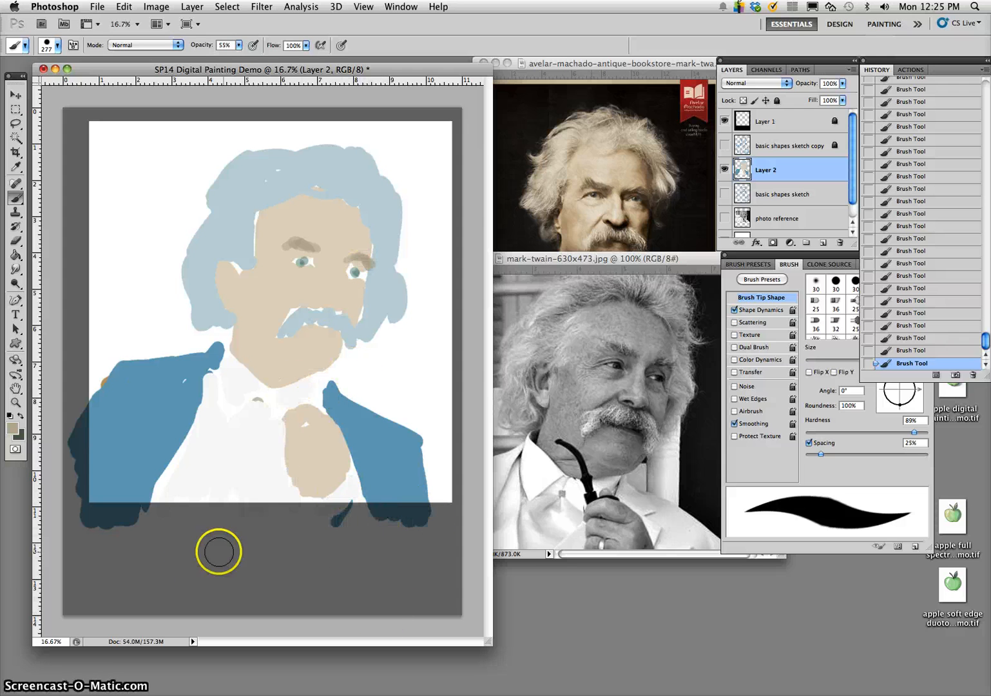
alt+click(144, 389)
drag(112, 375, 97, 404)
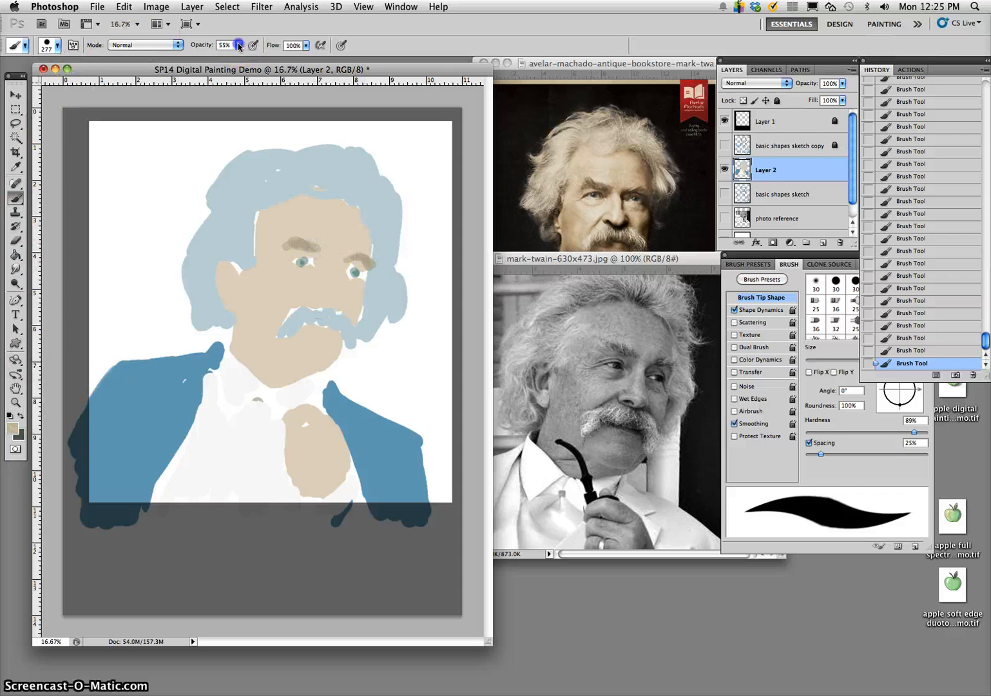
- Raise the brush opacity to 100% and touch up the eyebrow nearest the hair's outer edge
drag(238, 45, 250, 57)
click(276, 266)
mouse_move(351, 258)
mouse_down()
mouse_move(372, 268)
mouse_move(350, 260)
mouse_up()
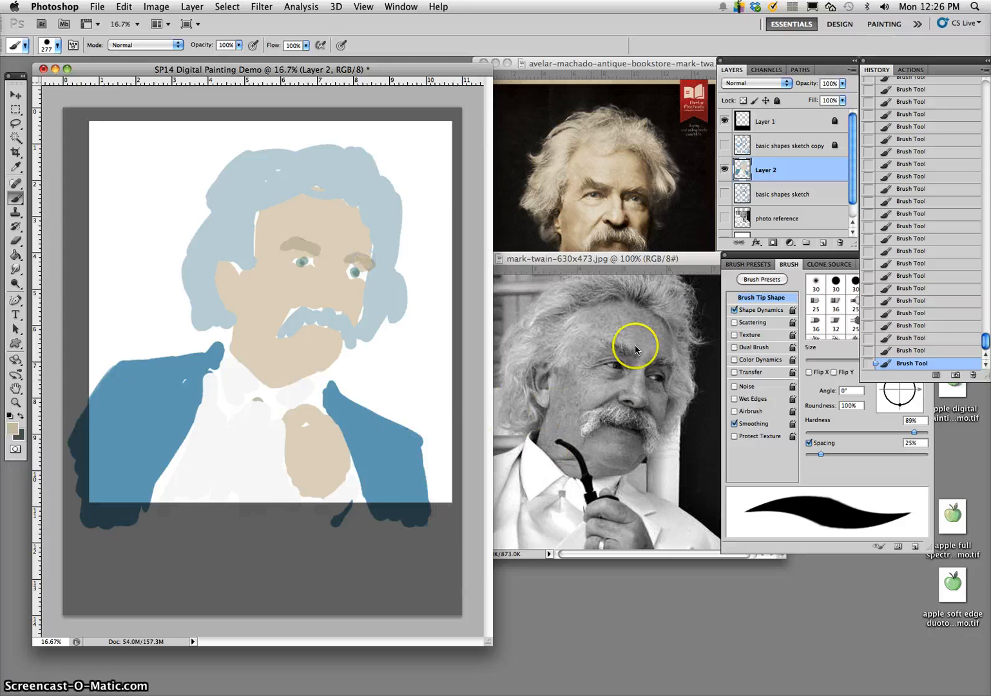
- Add a new layer above Blank White and fill it with 50% Gray, keeping the Brush tool ready
scroll(854, 188, down, 1)
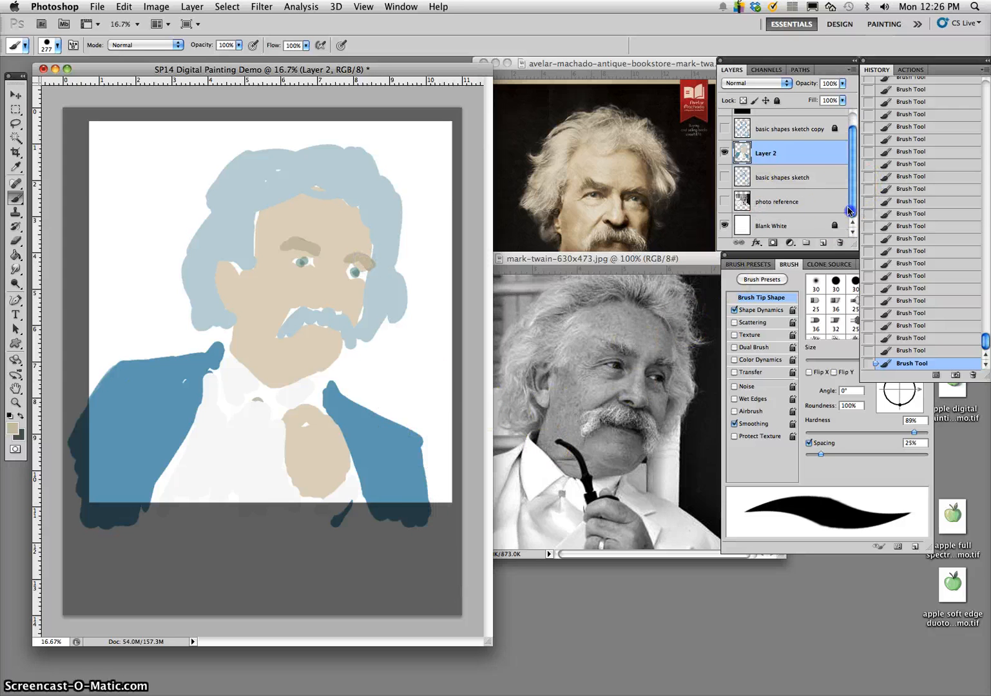
click(806, 226)
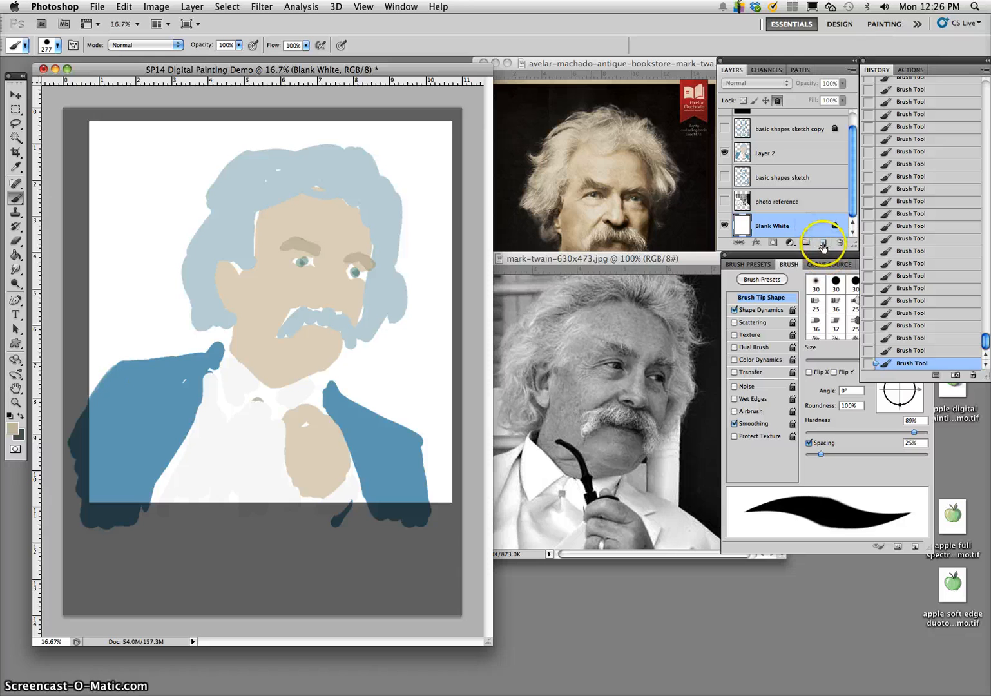
click(823, 244)
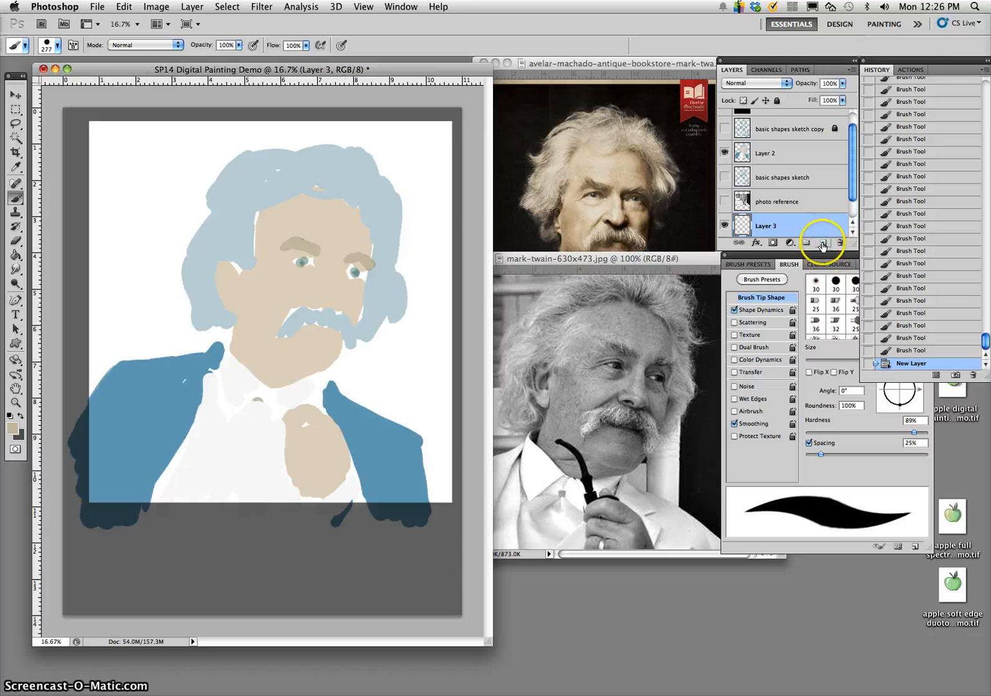
click(124, 7)
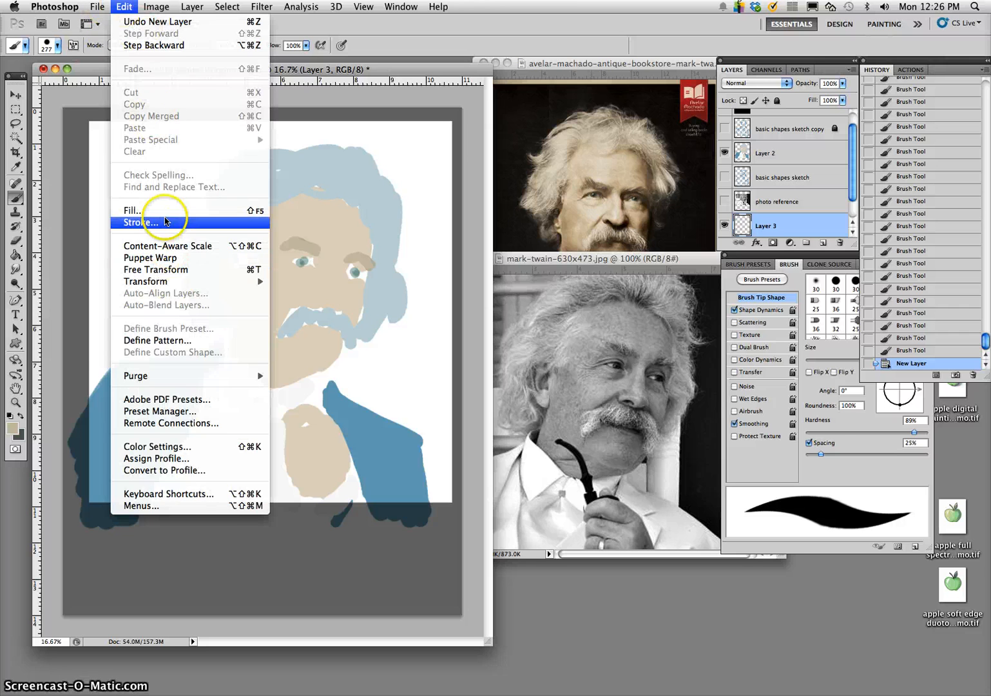
click(163, 218)
click(542, 160)
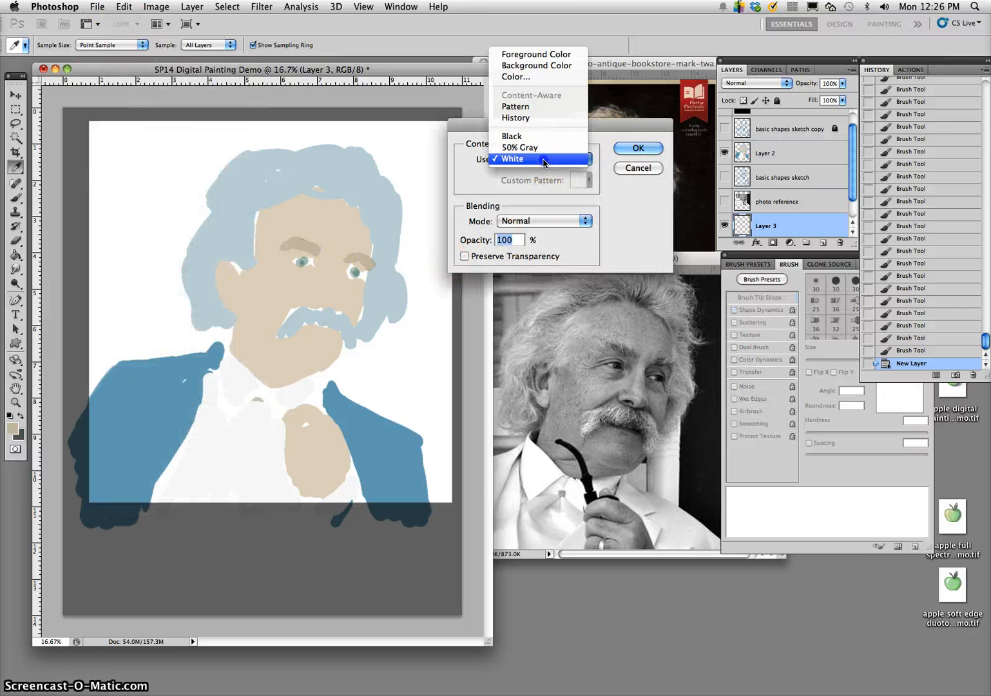
click(534, 148)
click(637, 147)
key(b)
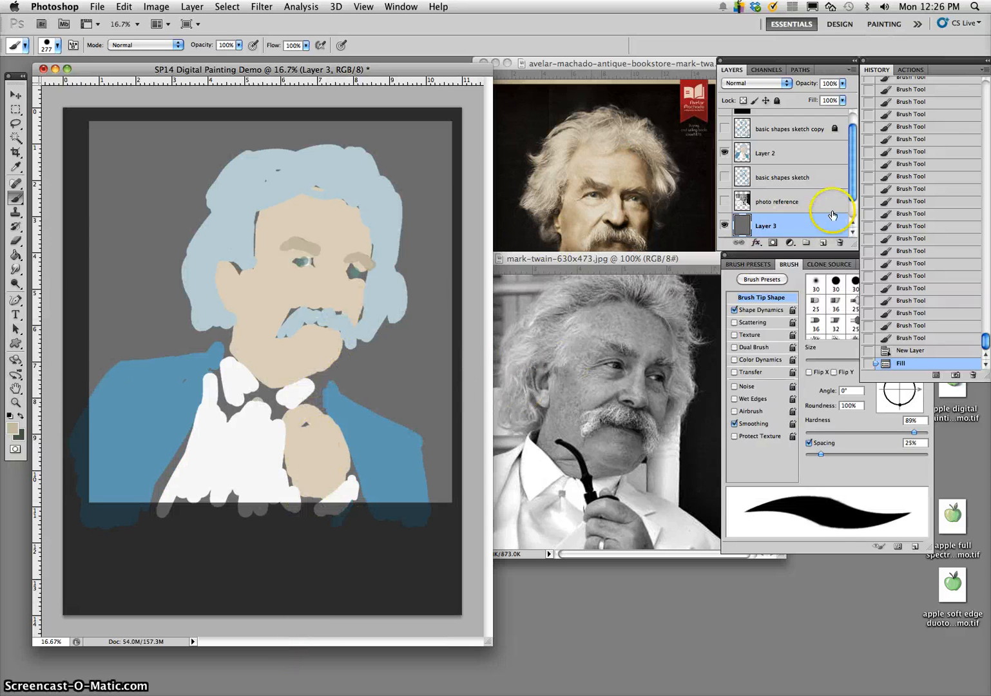
- Set white as the foreground colour and add a new layer directly beneath Layer 2
click(811, 159)
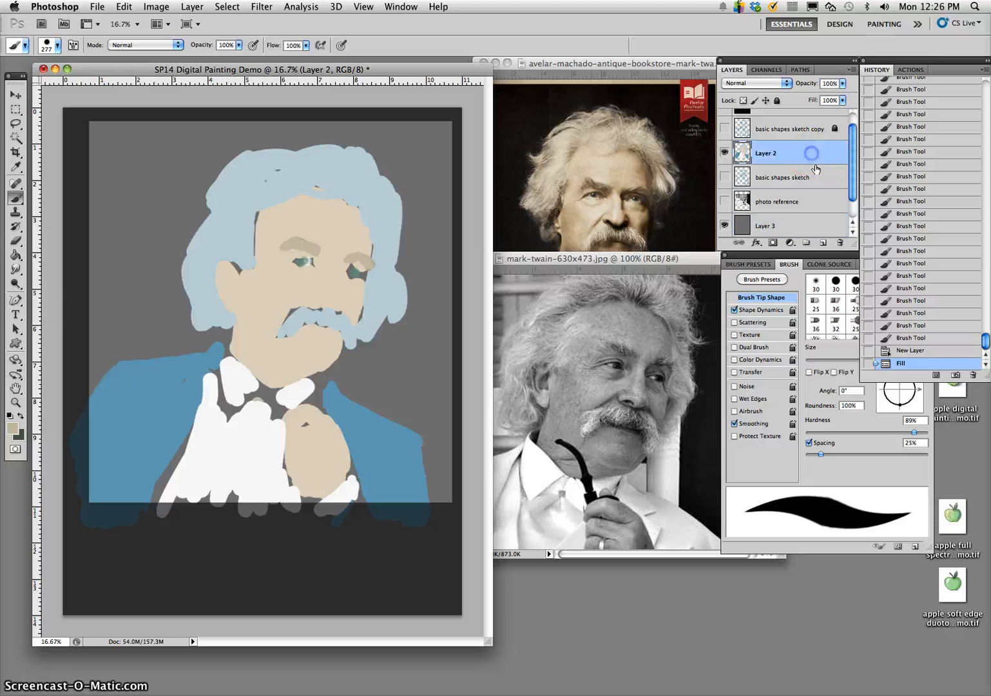
click(823, 243)
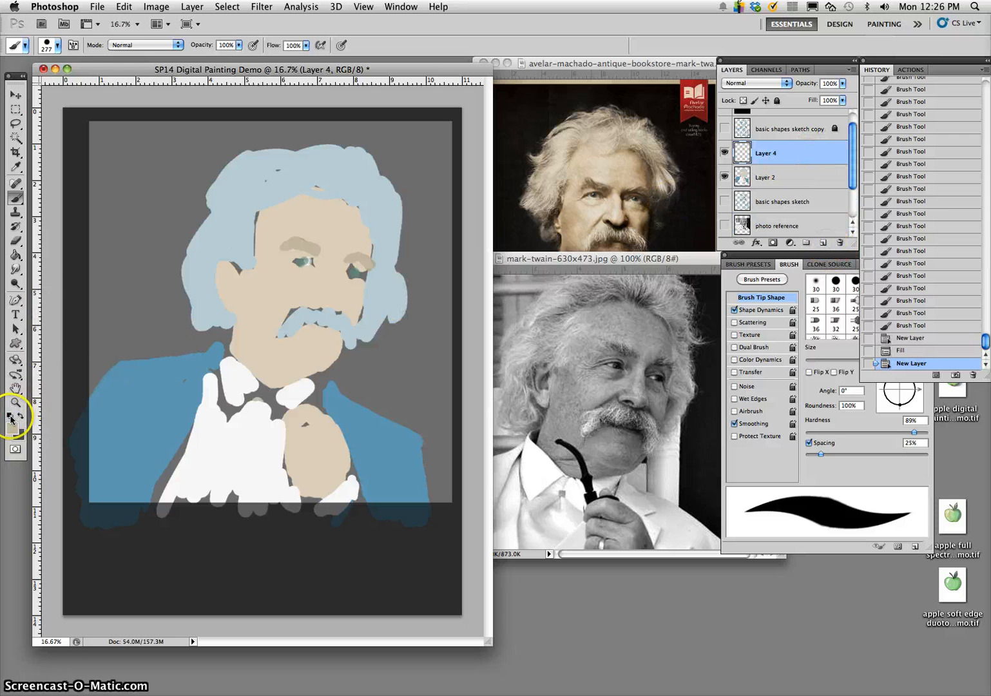
click(16, 196)
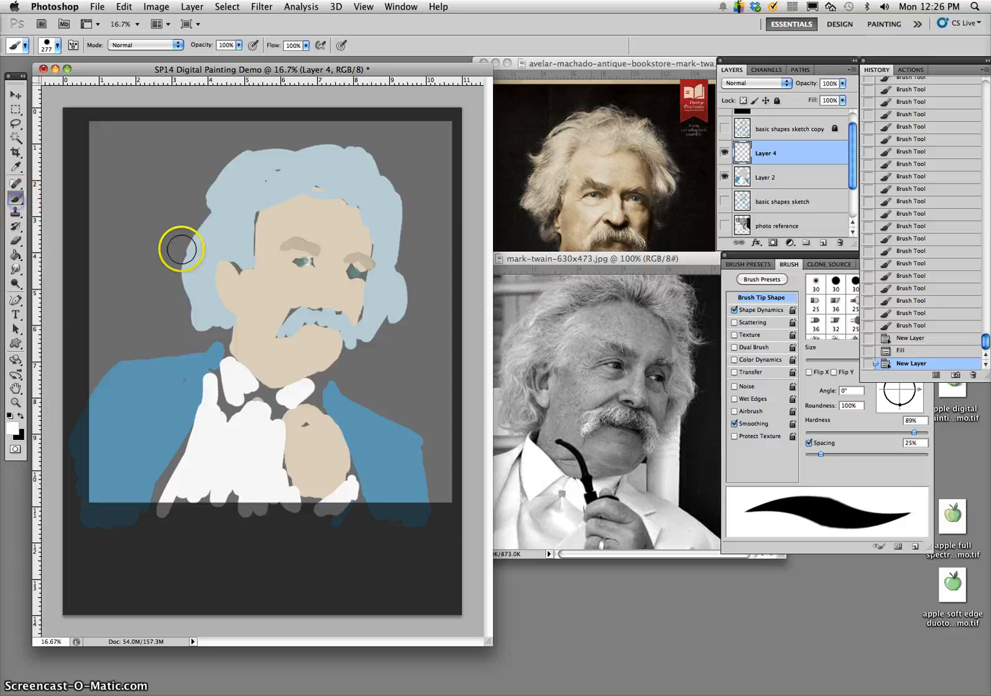
mouse_move(250, 255)
mouse_down()
mouse_move(239, 239)
mouse_move(250, 243)
mouse_up()
key(super+z)
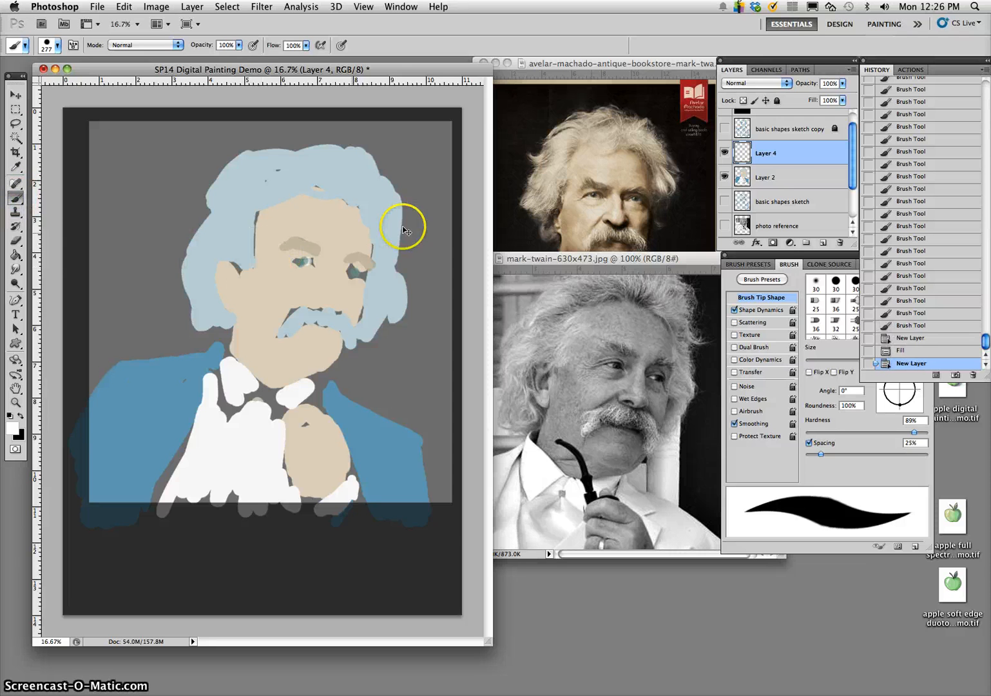
drag(783, 155, 783, 180)
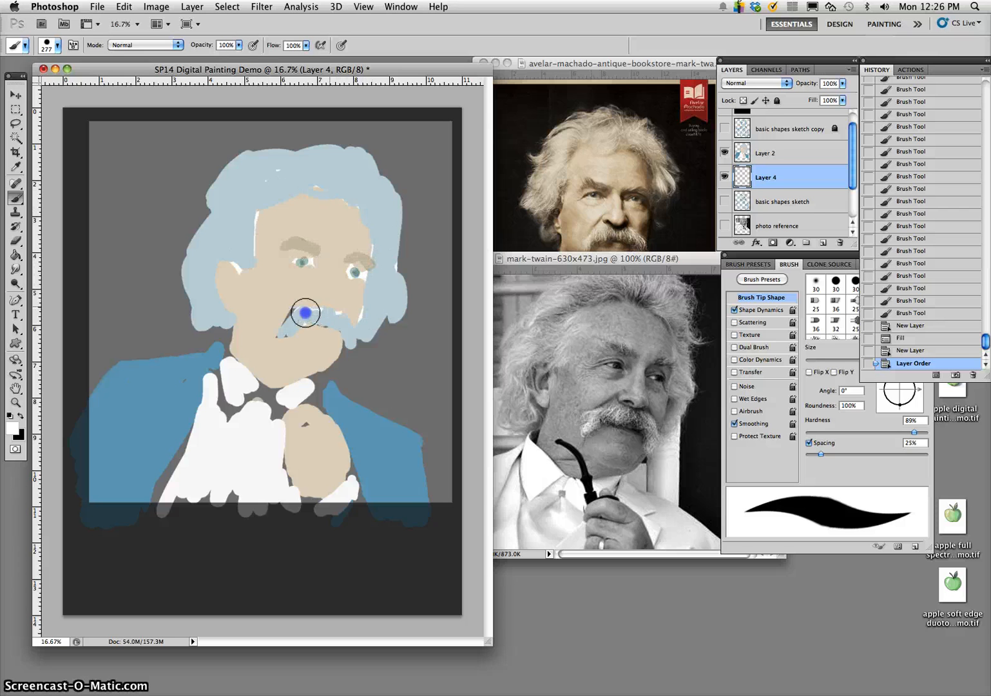
- Paint white behind the gaps in the moustache, collar and shirt on Layer 4, and merge it with Layer 2
mouse_move(267, 359)
mouse_down()
mouse_move(233, 404)
mouse_move(234, 375)
mouse_move(179, 448)
mouse_move(228, 489)
mouse_move(232, 509)
mouse_up()
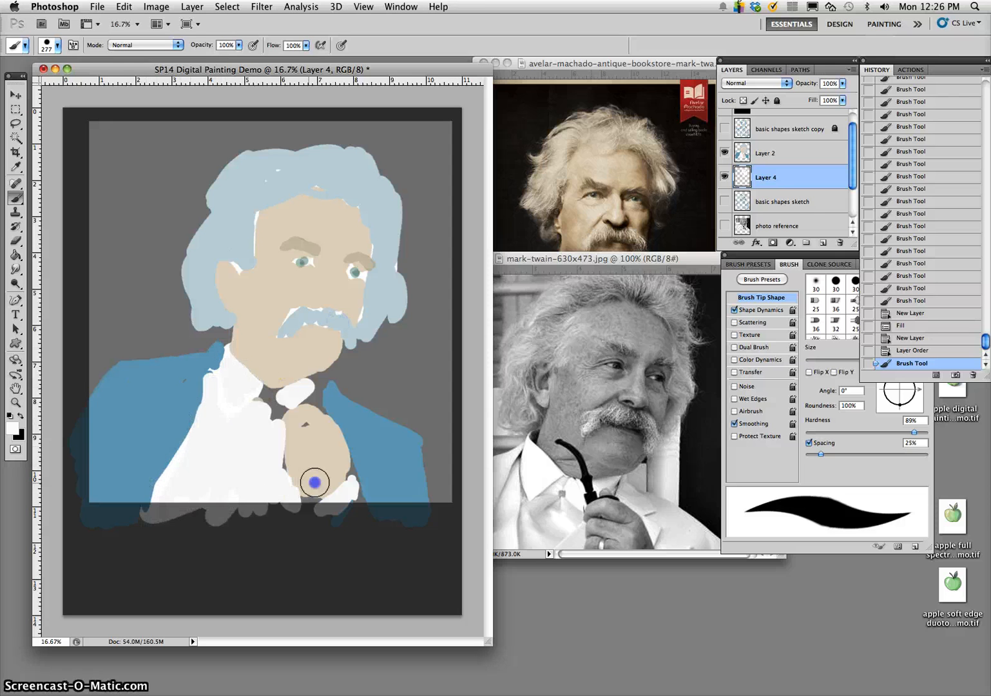
mouse_move(365, 471)
mouse_down()
mouse_move(345, 493)
mouse_move(380, 507)
mouse_up()
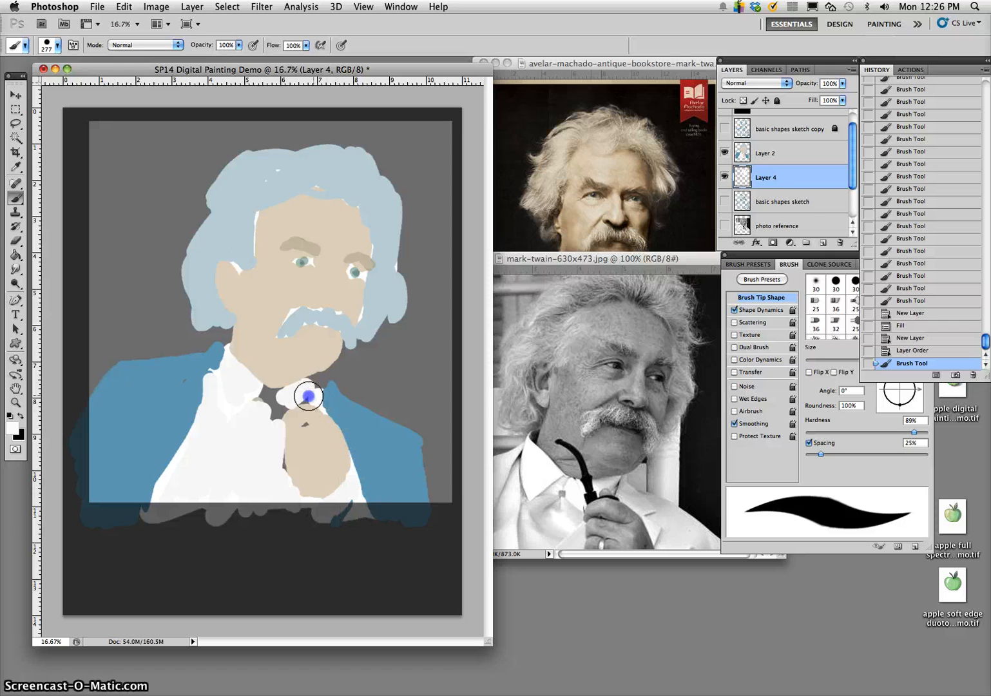
mouse_move(267, 444)
mouse_down()
mouse_move(284, 393)
mouse_move(297, 434)
mouse_move(278, 488)
mouse_move(263, 439)
mouse_move(276, 460)
mouse_up()
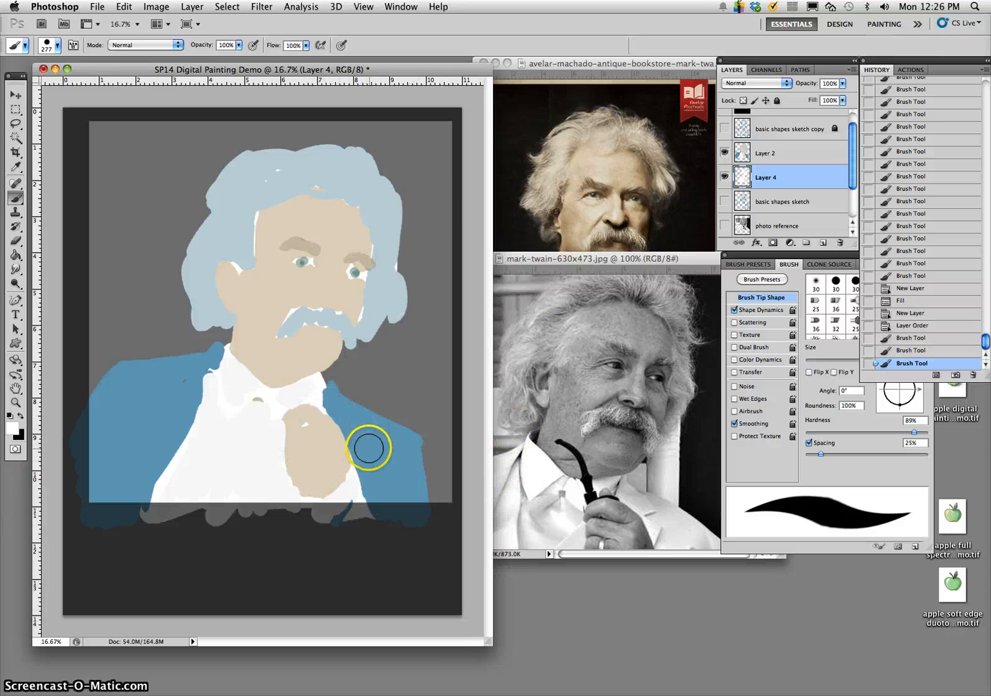
shift+click(791, 155)
key(super+e)
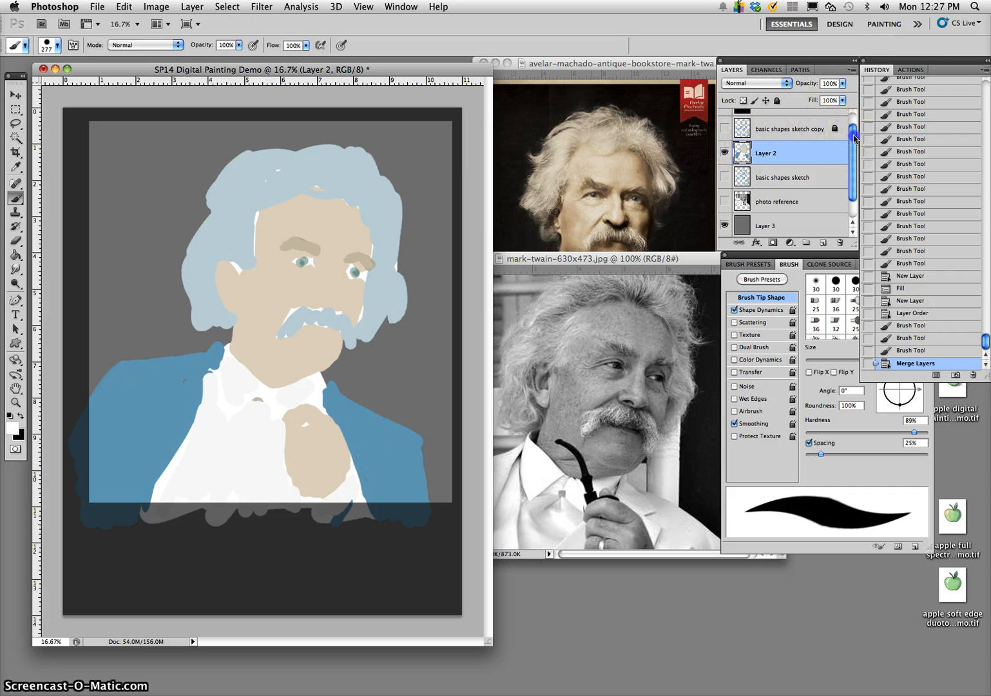
- Hide Layer 1, and show the basic shapes sketch copy and photo reference together with Layer 2's flat colours
drag(855, 137, 855, 117)
click(725, 121)
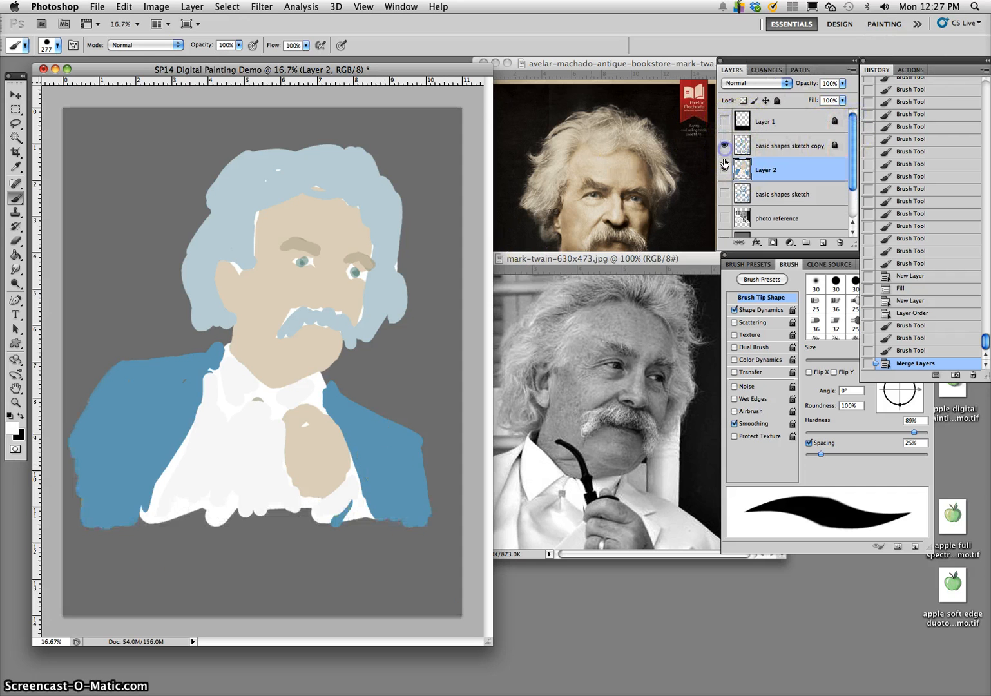
click(725, 146)
click(725, 170)
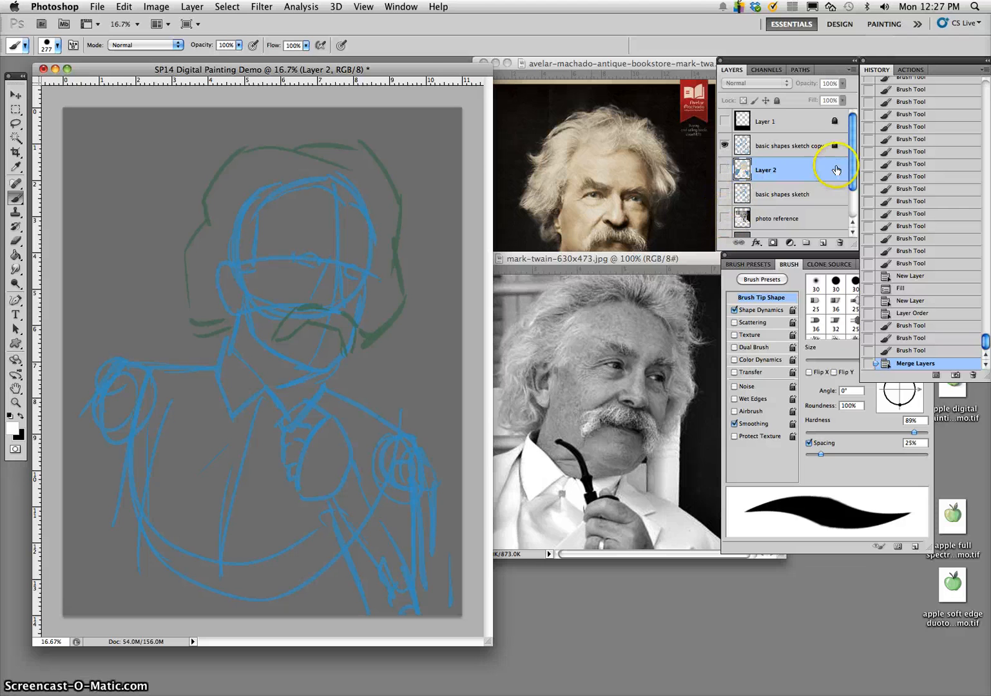
drag(852, 181, 852, 203)
click(725, 176)
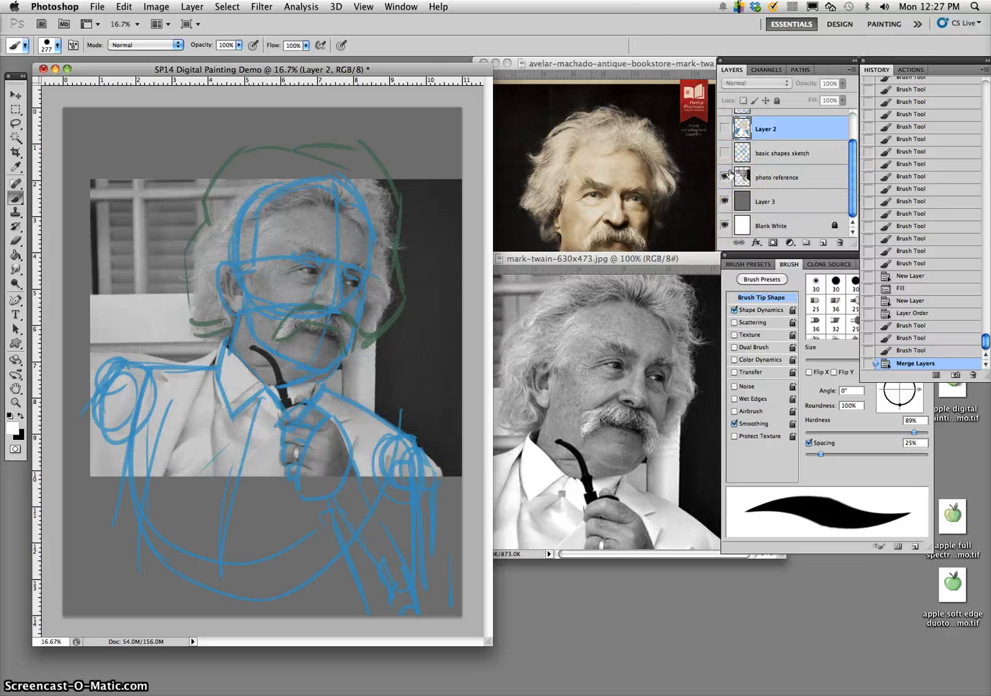
click(725, 129)
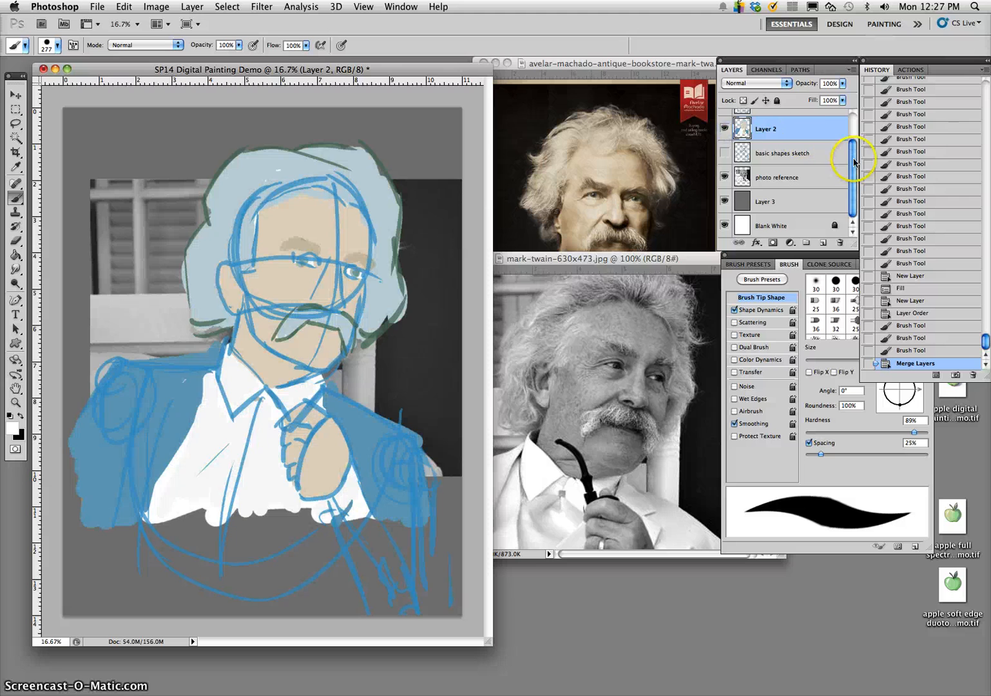
- Hide the sketch copy, Layer 2 and the grey Layer 3, and show the basic shapes sketch over the photo reference
drag(851, 152, 851, 135)
drag(726, 146, 723, 168)
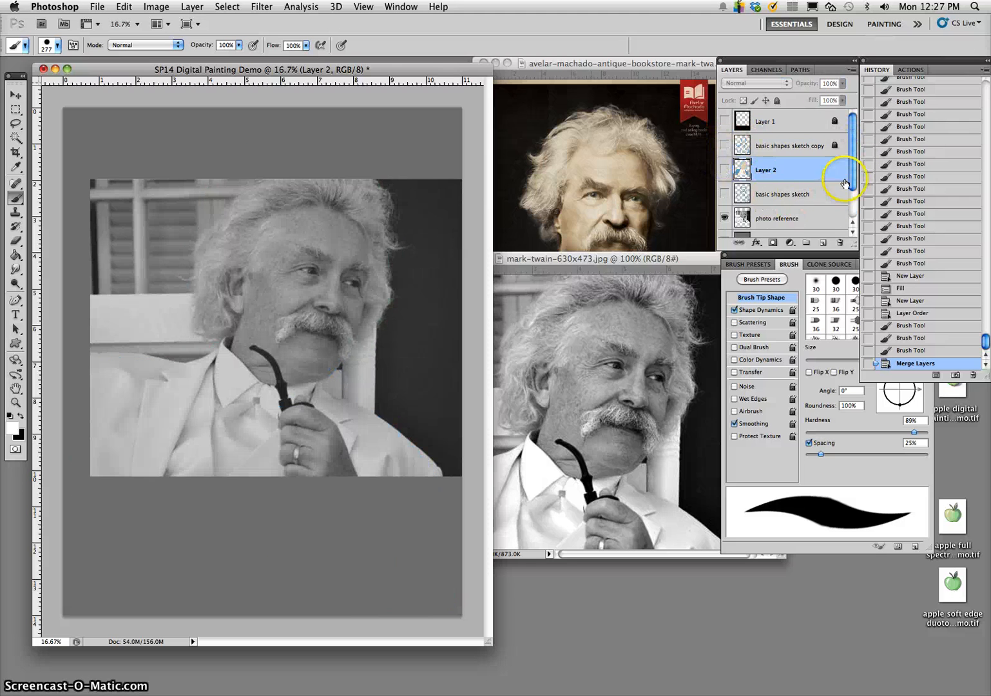
drag(845, 183, 847, 209)
click(725, 225)
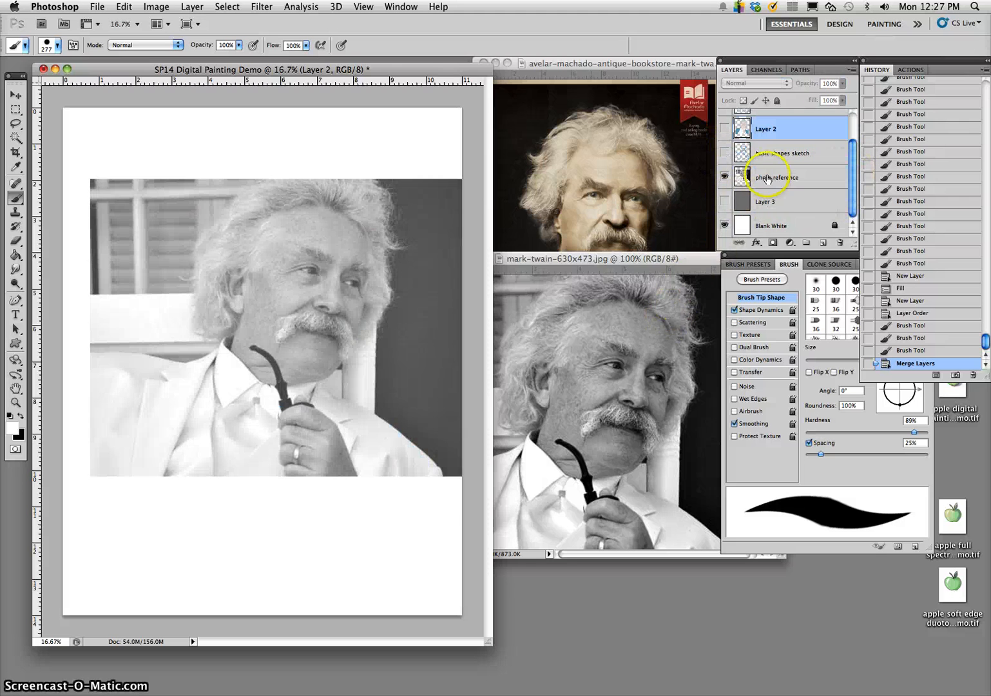
click(724, 152)
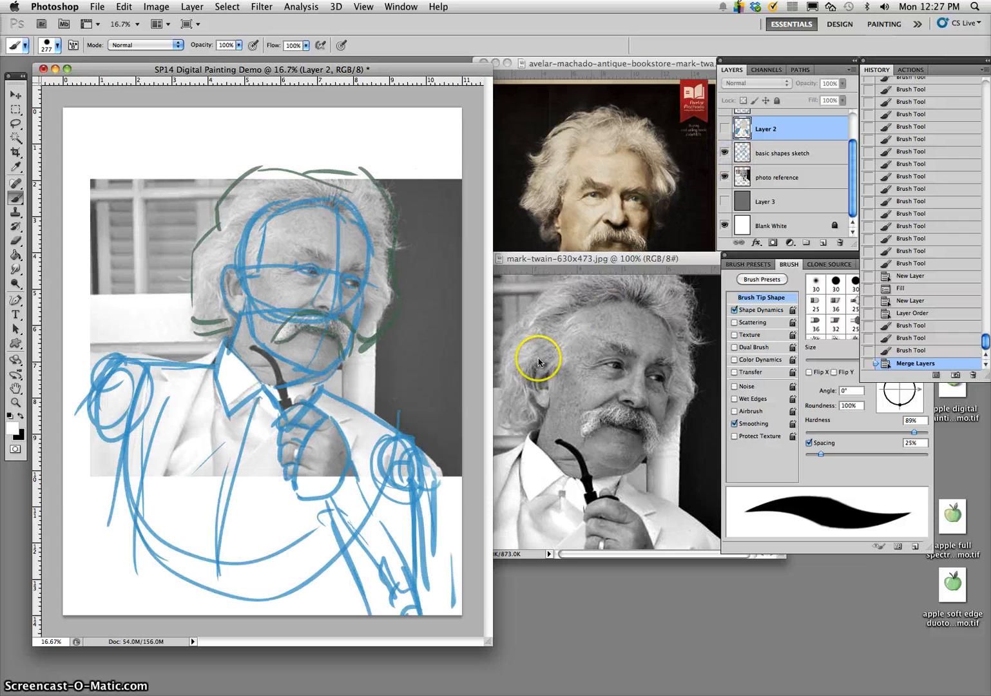
- Compare the basic shapes sketch copy with the original sketch, leaving only the copy visible over the white background
drag(854, 161, 853, 141)
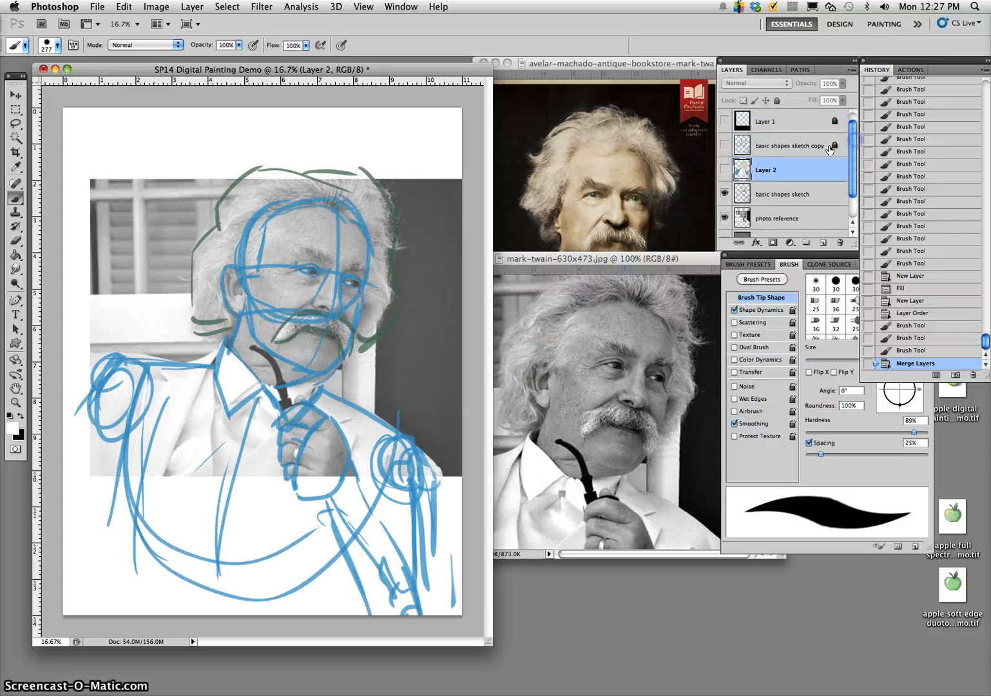
click(726, 147)
click(725, 193)
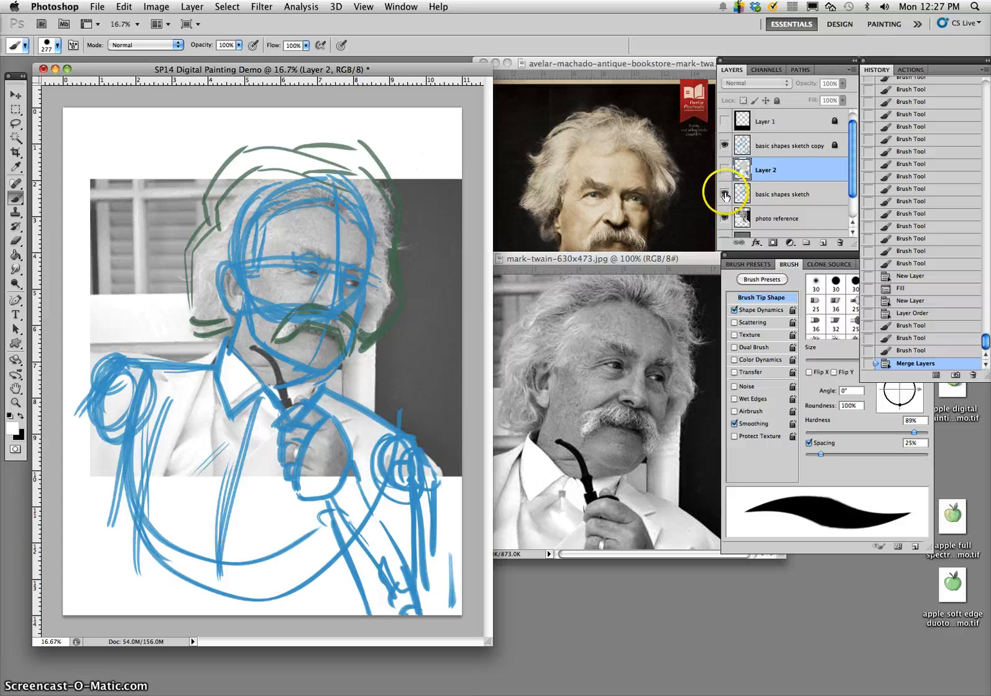
click(726, 194)
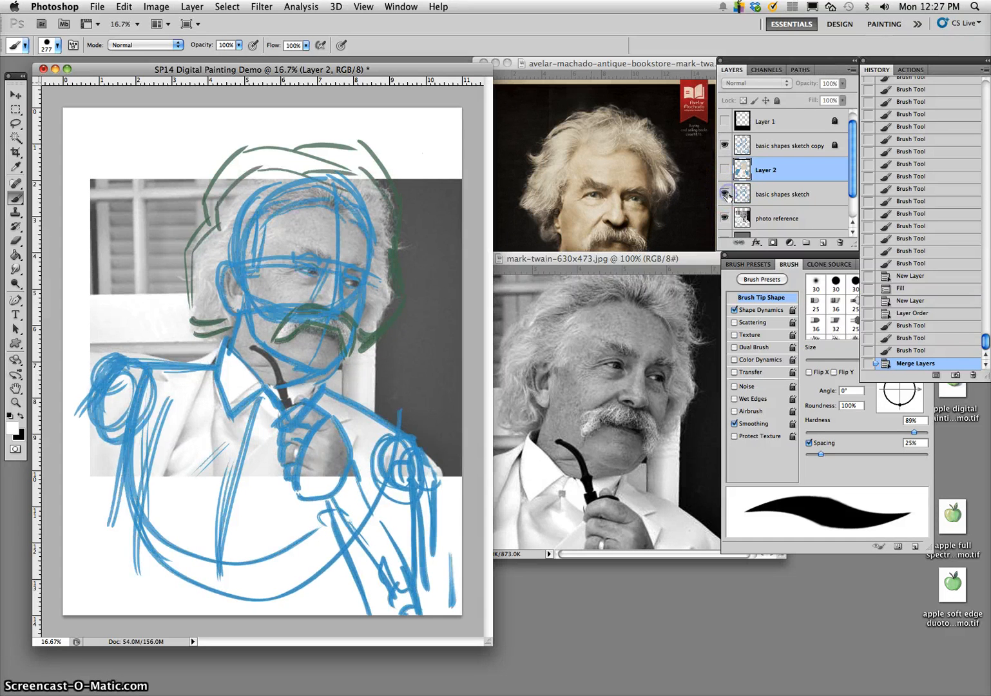
click(726, 194)
click(726, 220)
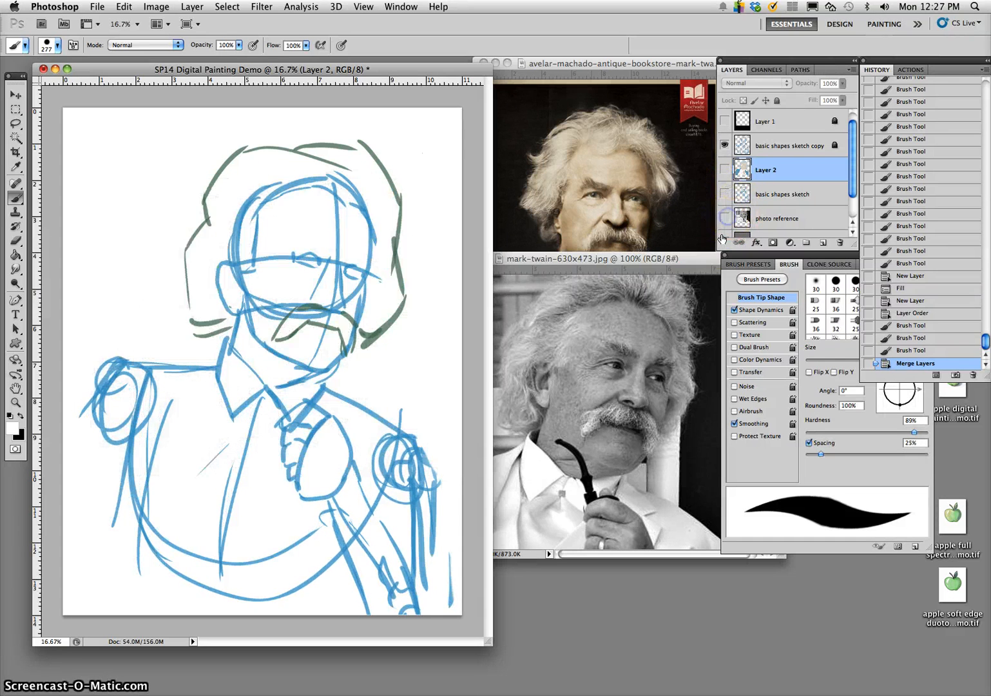
click(727, 195)
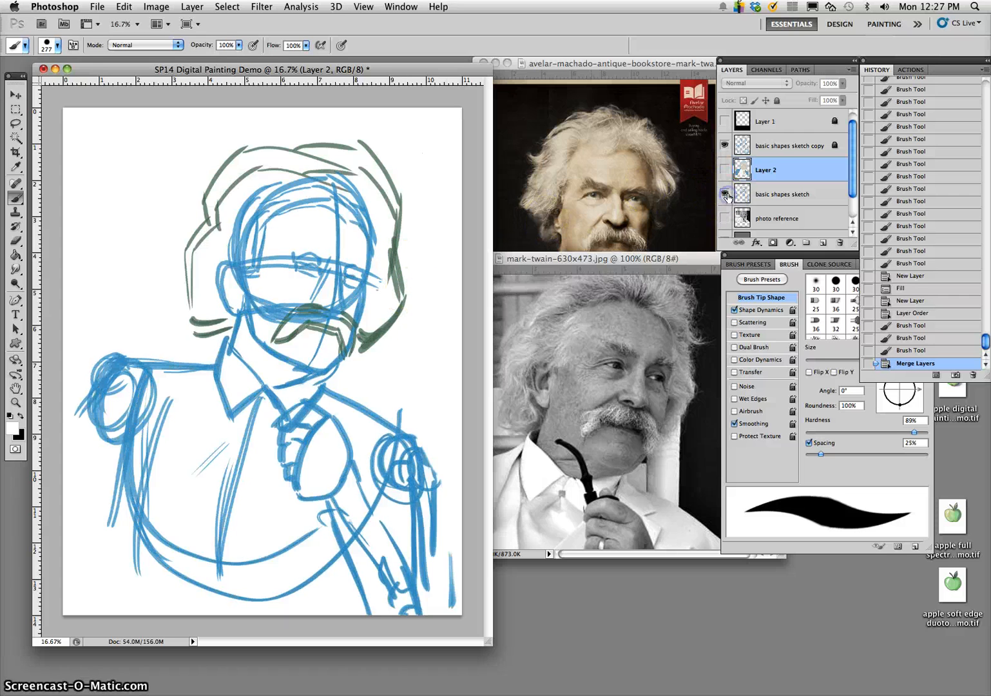
click(727, 195)
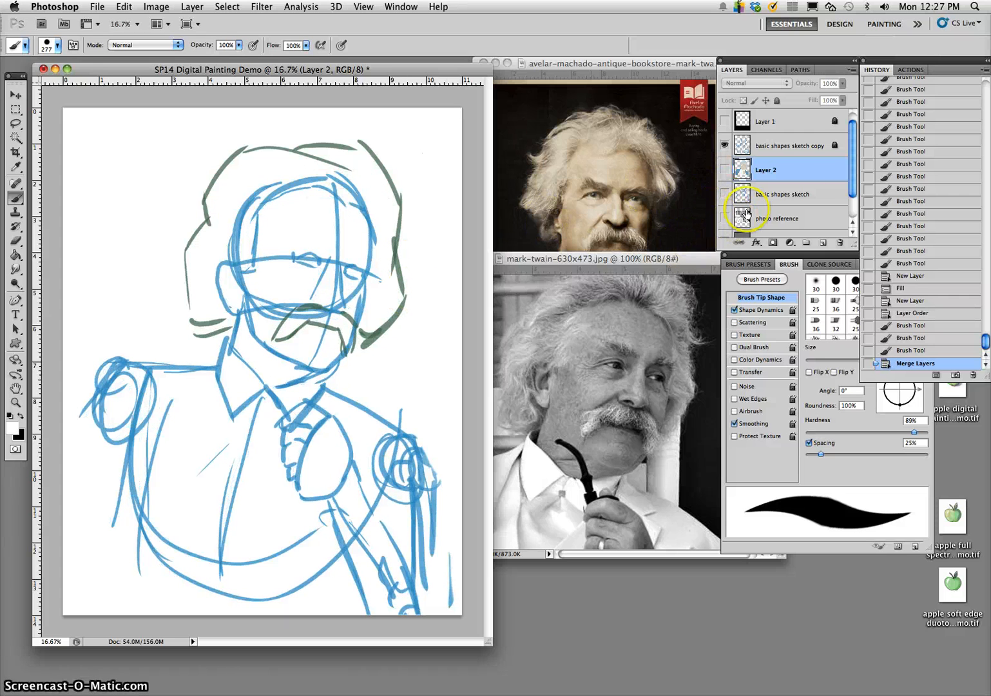
- Show Layer 2's flat colours beneath the basic shapes sketch copy
scroll(854, 178, down, 1)
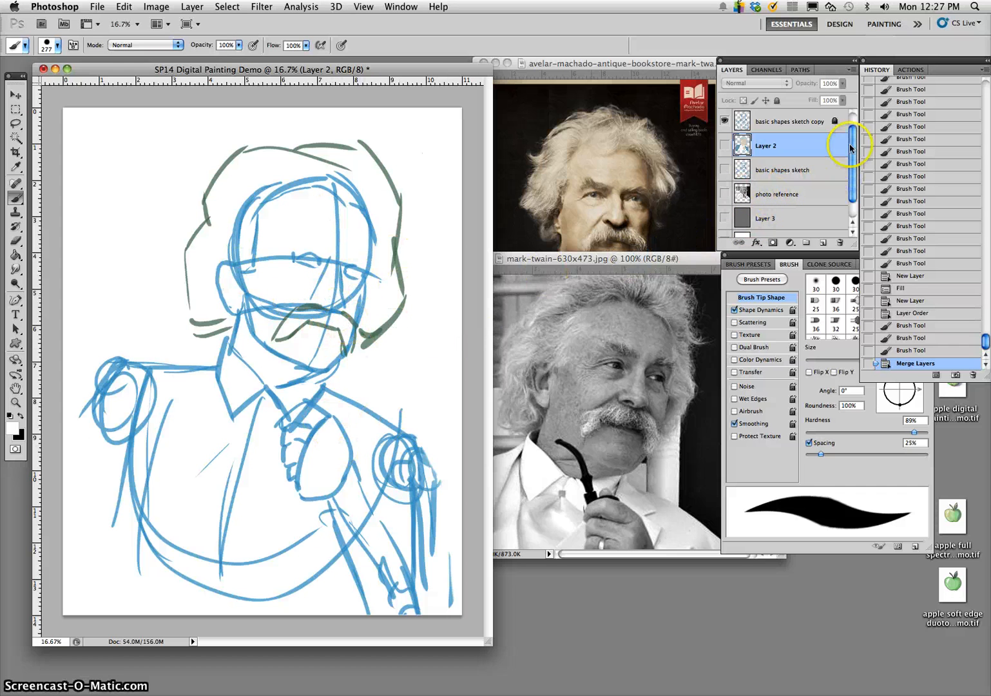
click(724, 147)
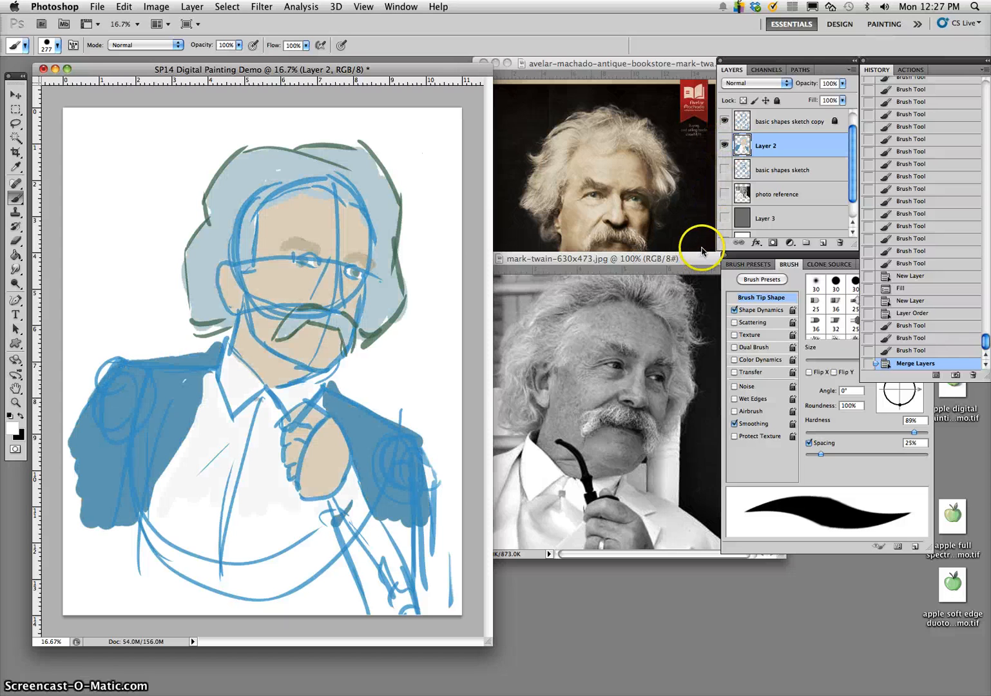
drag(854, 181, 858, 150)
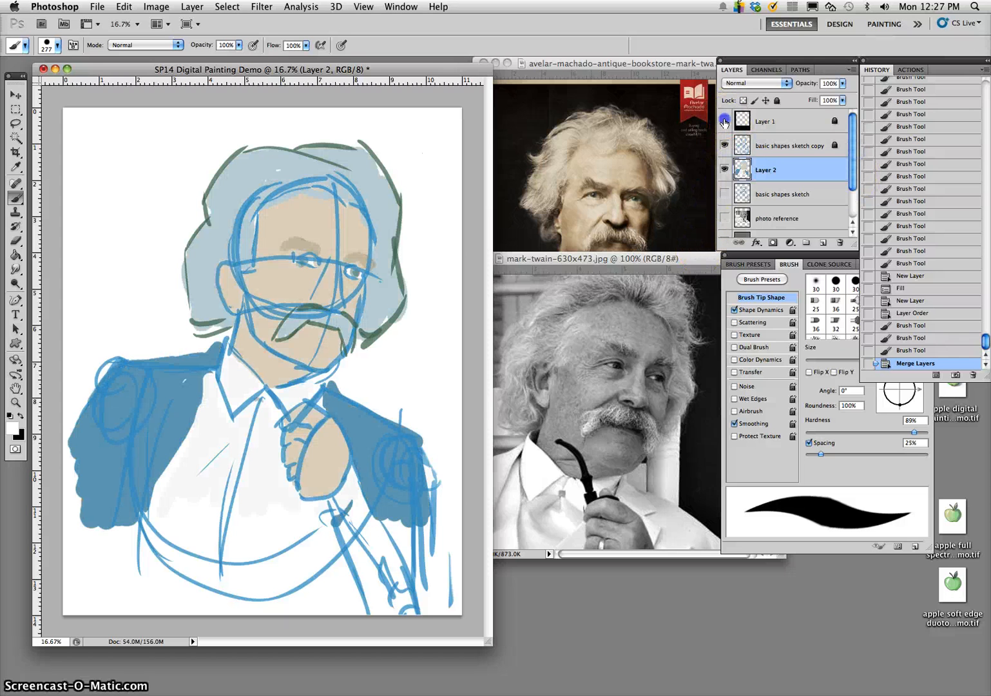
- Show Layer 1's dark border over the flat colours and hide the basic shapes sketch copy
click(724, 121)
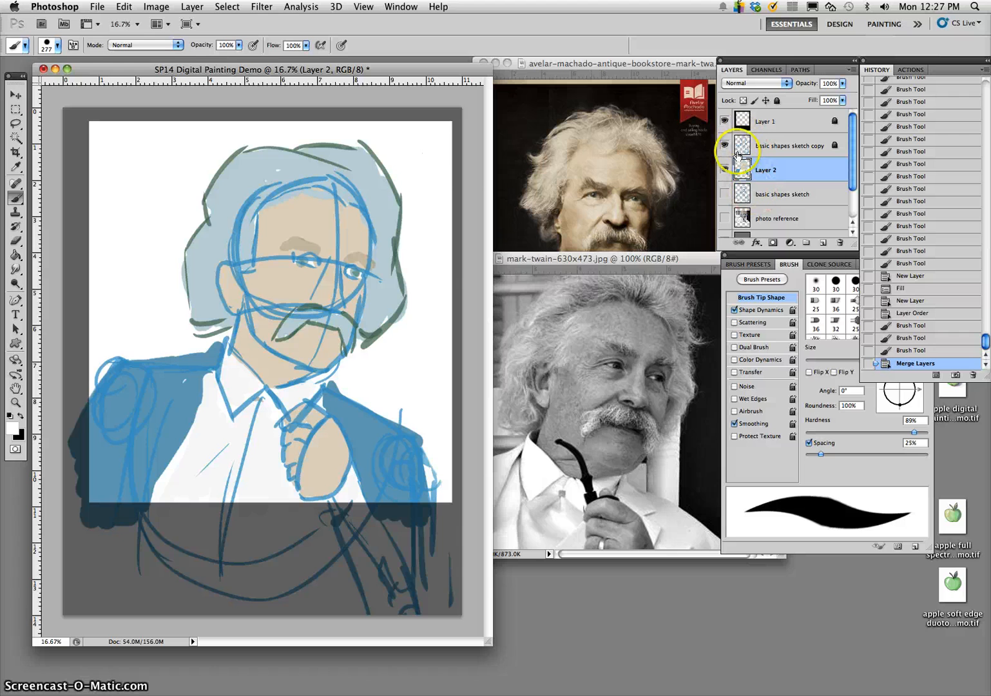
click(726, 147)
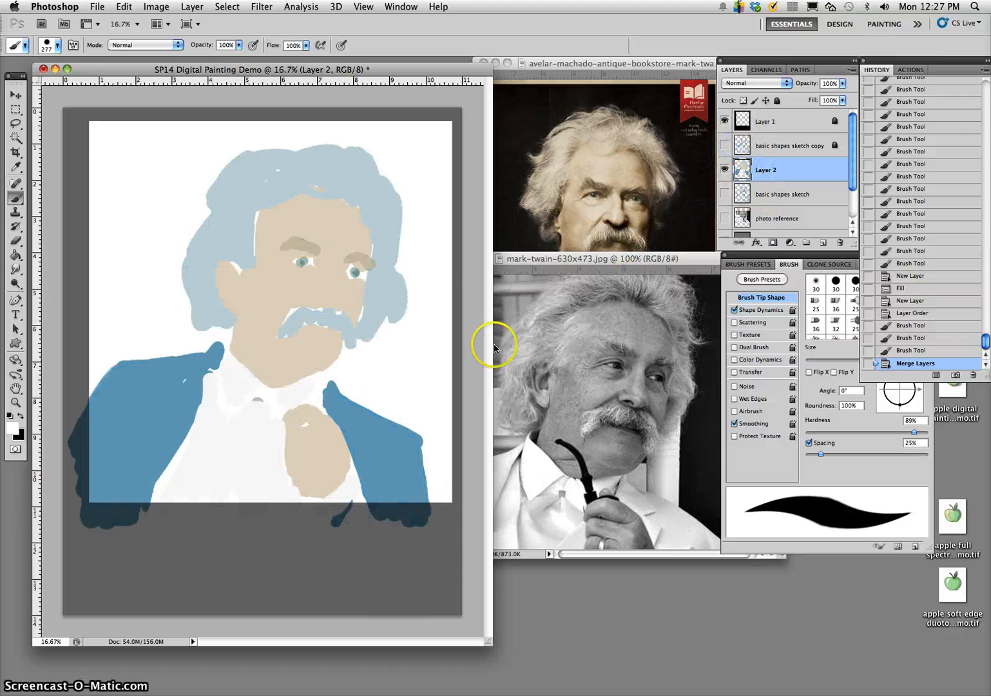
- Save the painting to the Desktop as SP14 Digital Painting Demo.psd in Photoshop format with layers and the embedded colour profile
click(100, 7)
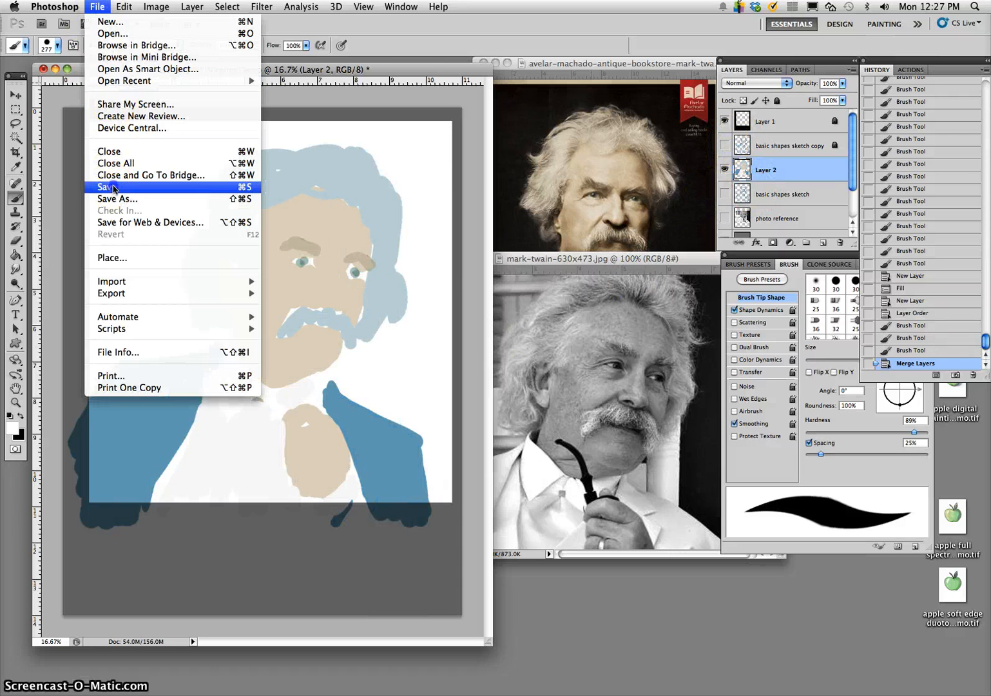
click(113, 188)
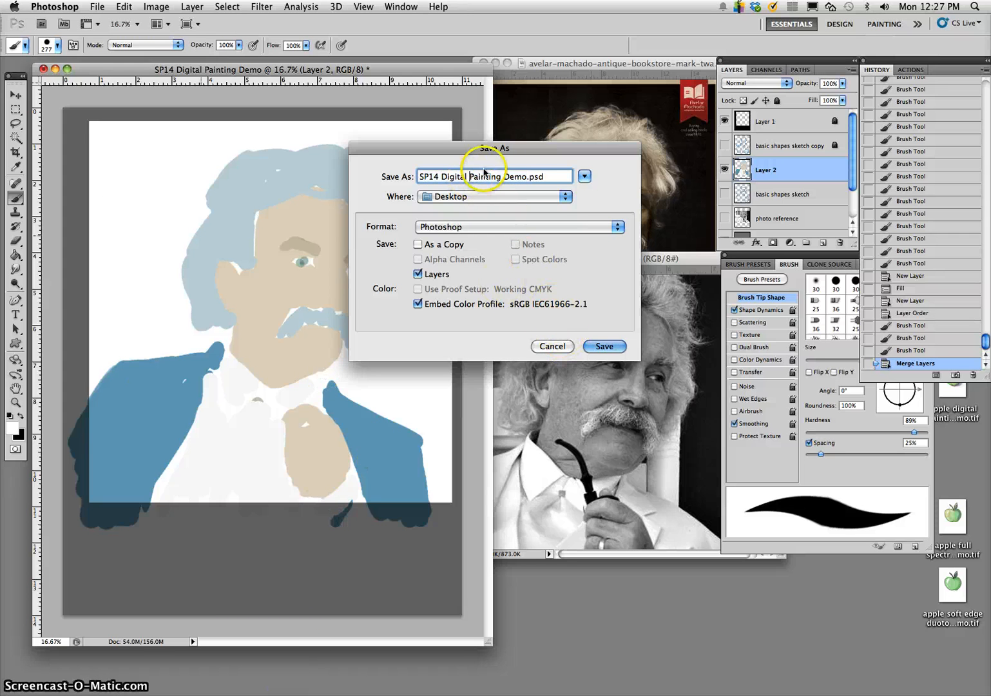
click(526, 176)
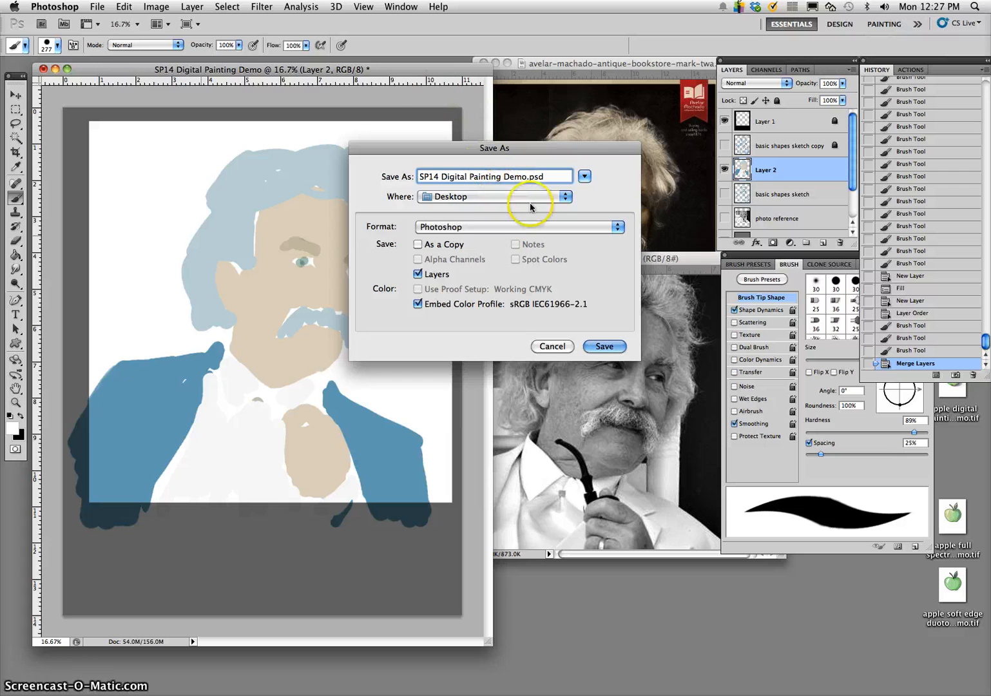
click(603, 346)
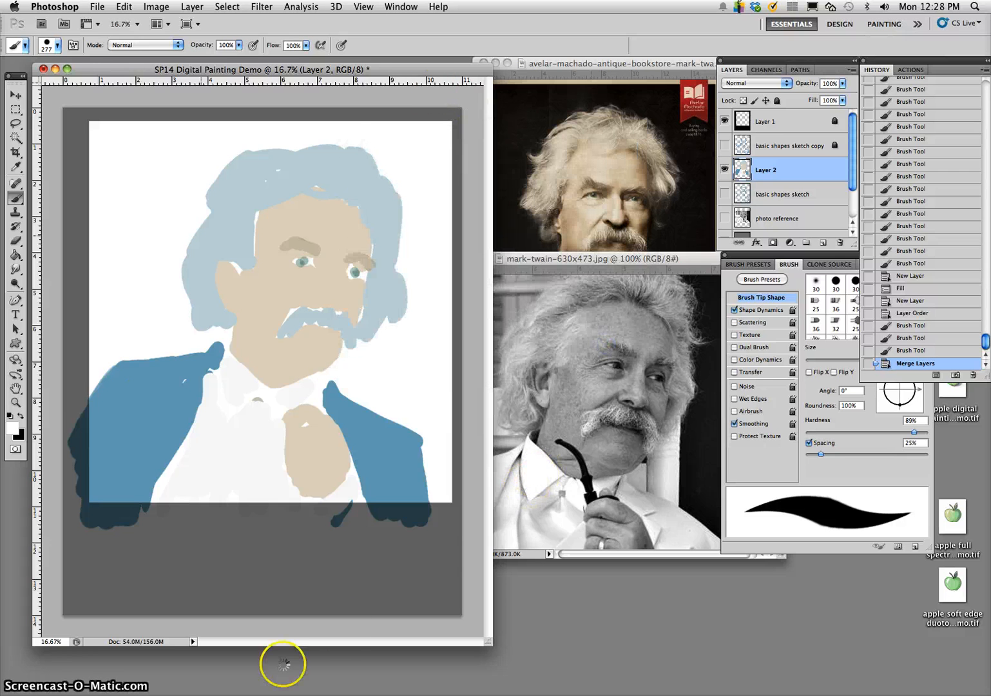